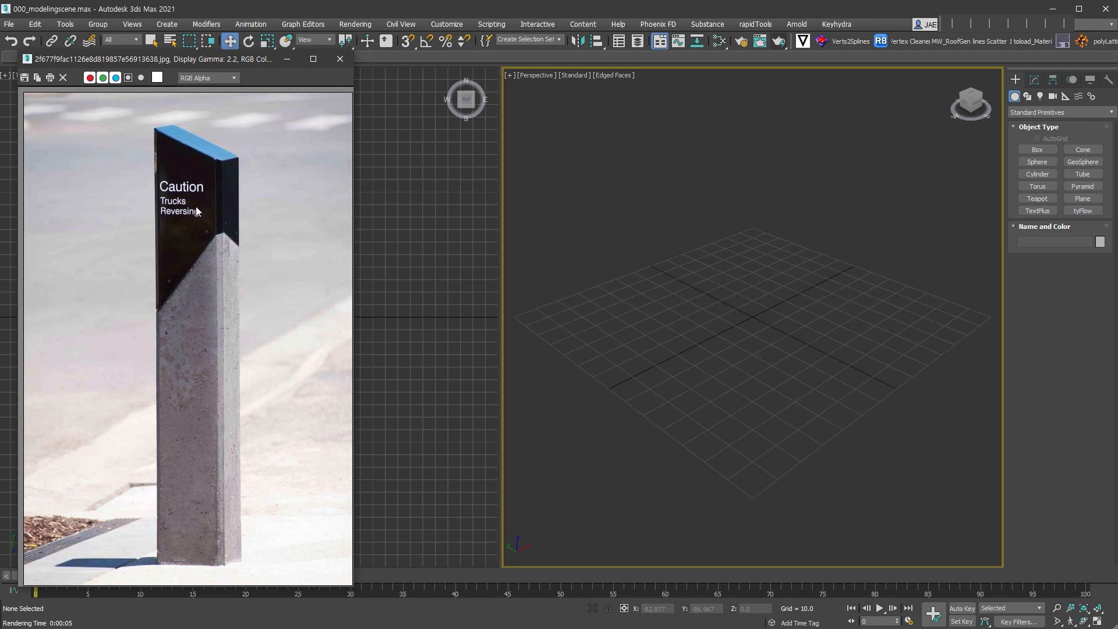
- Draw a standard primitive box on the perspective grid, about 53 by 51 units in plan and 77 units high
click(1051, 151)
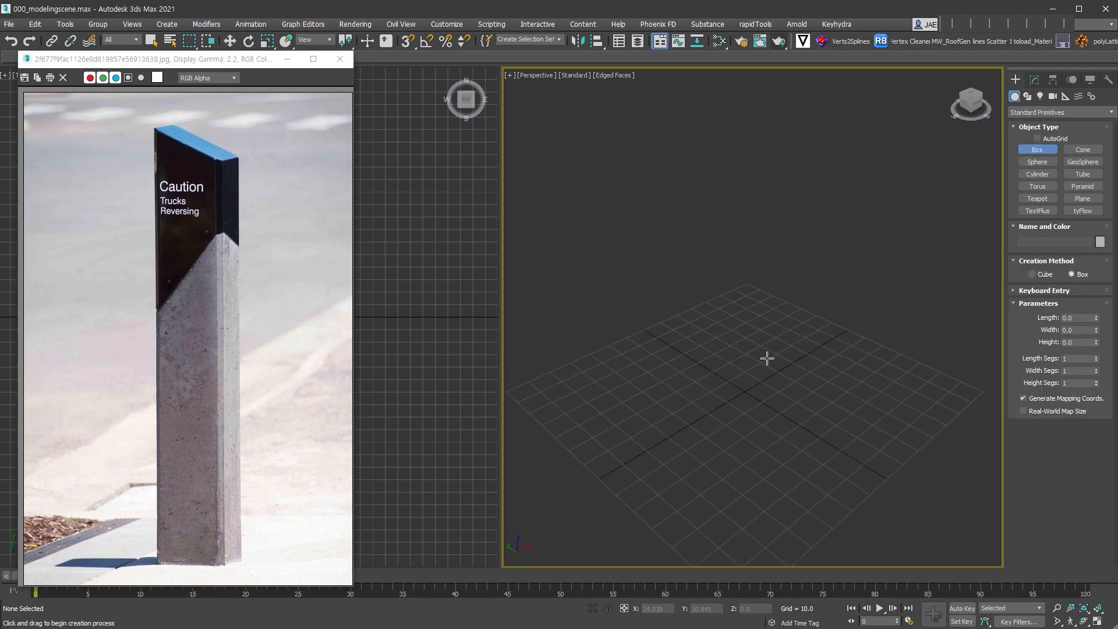
drag(755, 351, 759, 468)
click(783, 265)
scroll(876, 352, down, 3)
alt+middle_drag(876, 352, 900, 336)
middle_drag(858, 345, 802, 372)
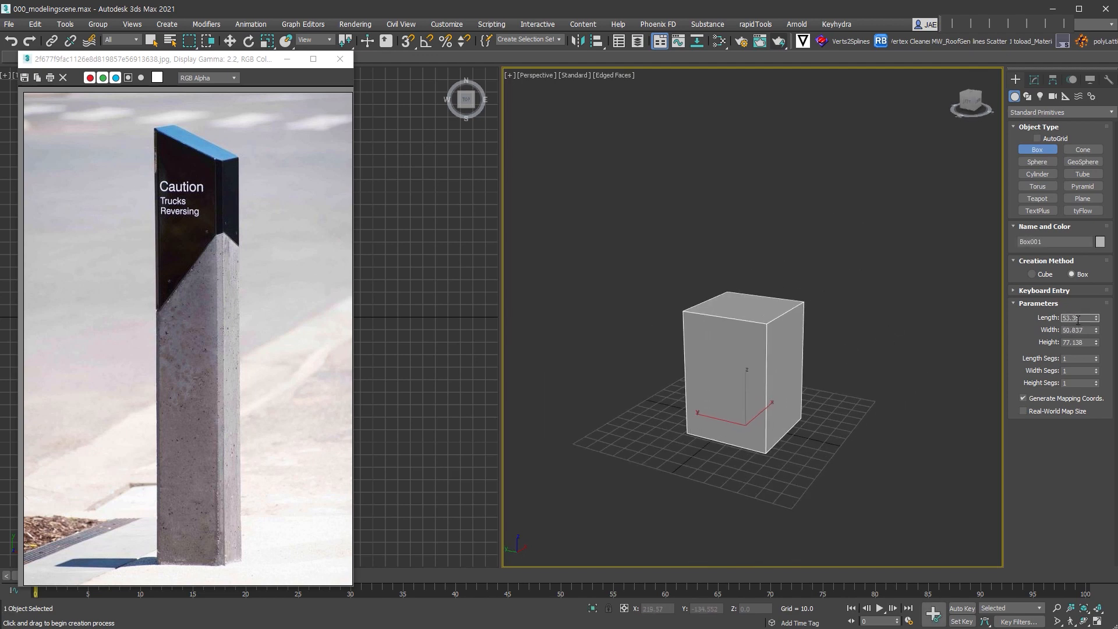
- Set the box's length and width to 150 and its height to 1000
text(150)
key(Tab)
text(150)
key(Tab)
text(1000)
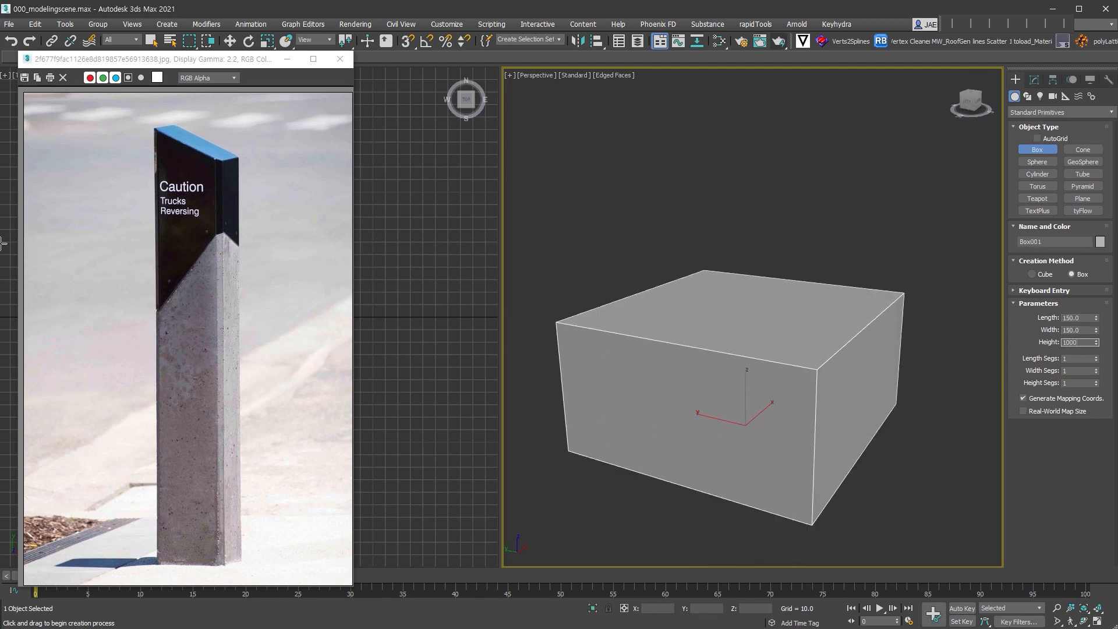
key(Tab)
scroll(793, 464, down, 5)
middle_drag(792, 464, 879, 425)
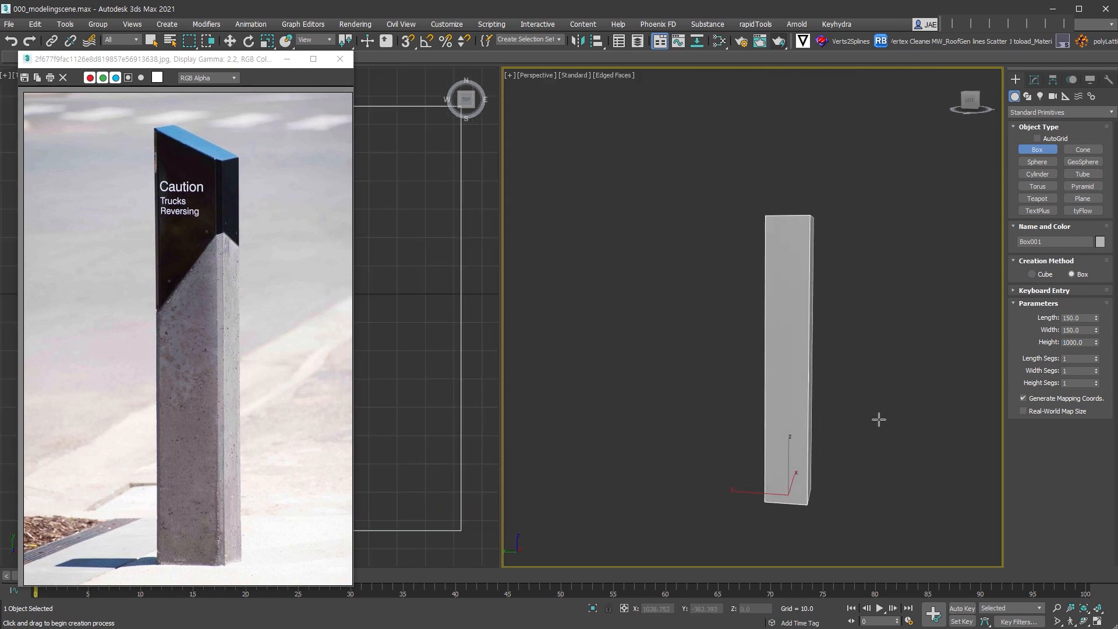
- Convert the box to an editable poly in a gridless front view and select its four vertical edges
key(f)
key(g)
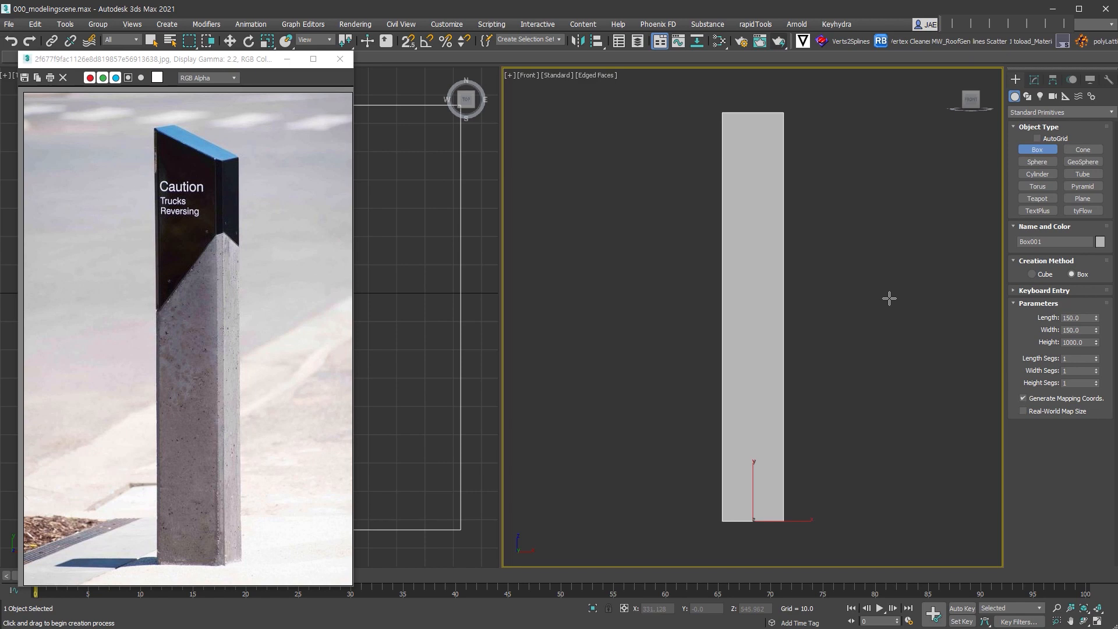
key(alt+e)
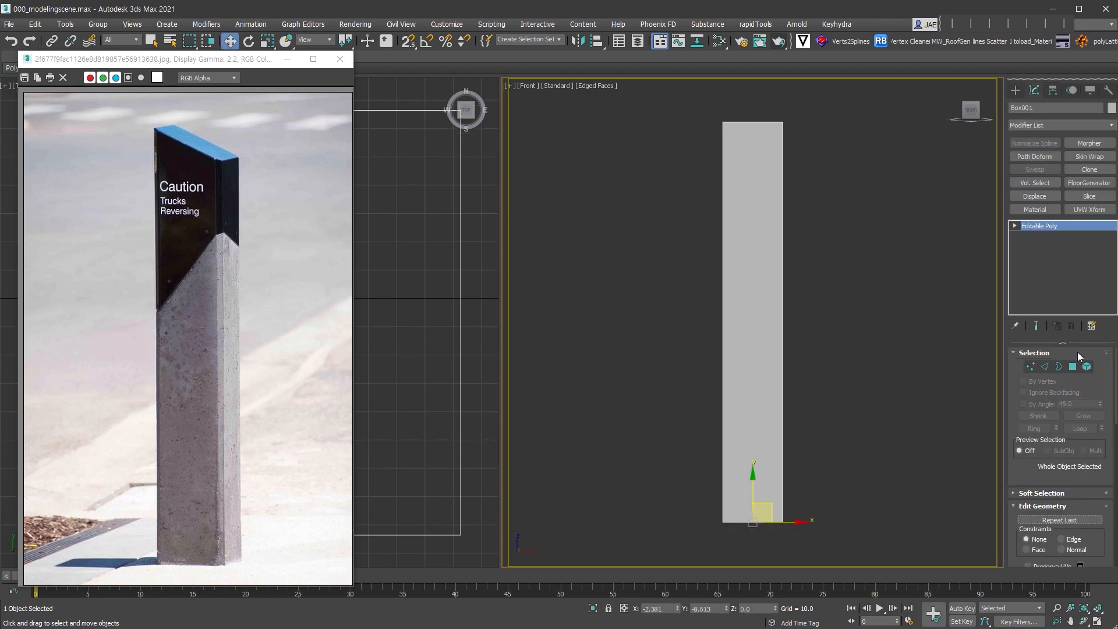
click(1046, 368)
click(782, 376)
key(alt+r)
- Chamfer the four vertical edges using the Tri type with an amount of about 7.186
right_click(774, 317)
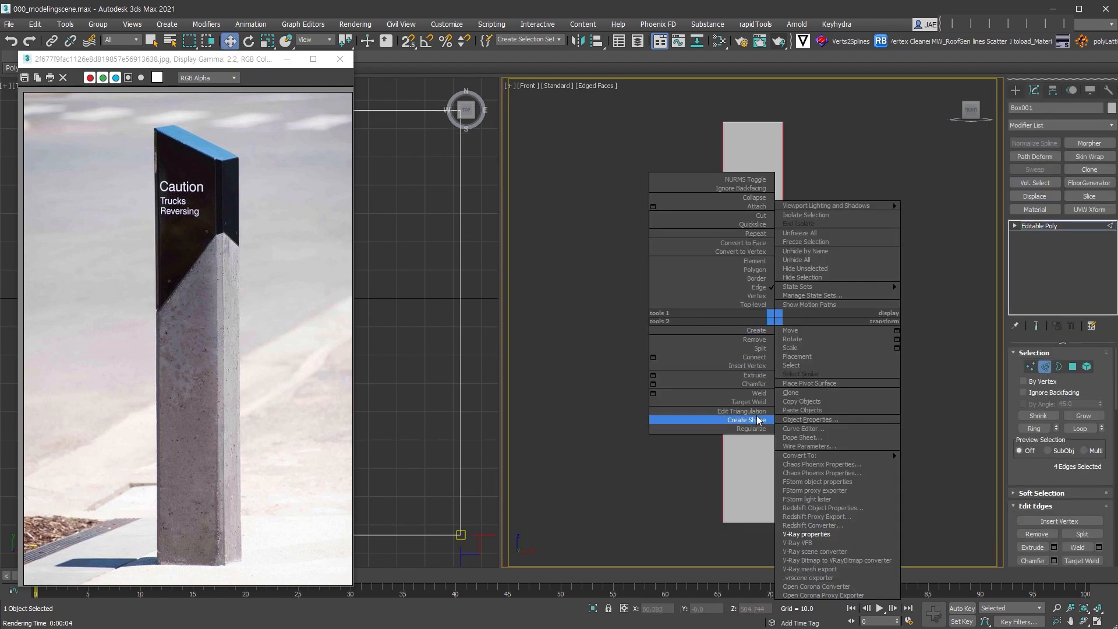
click(653, 385)
alt+middle_drag(903, 431, 866, 449)
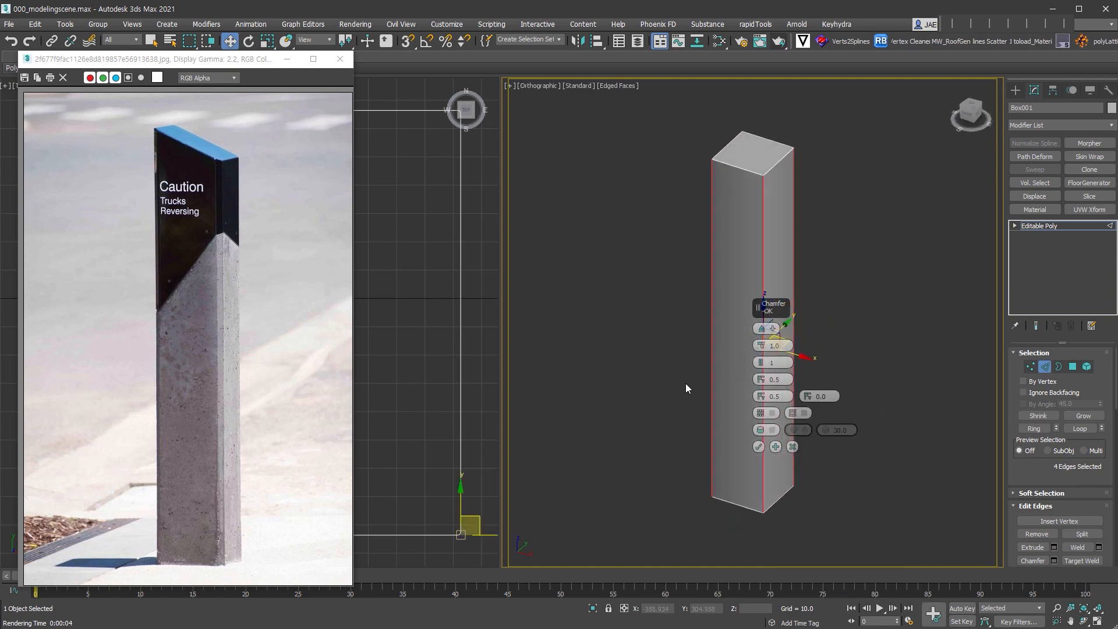
middle_drag(670, 379, 609, 401)
scroll(691, 198, up, 6)
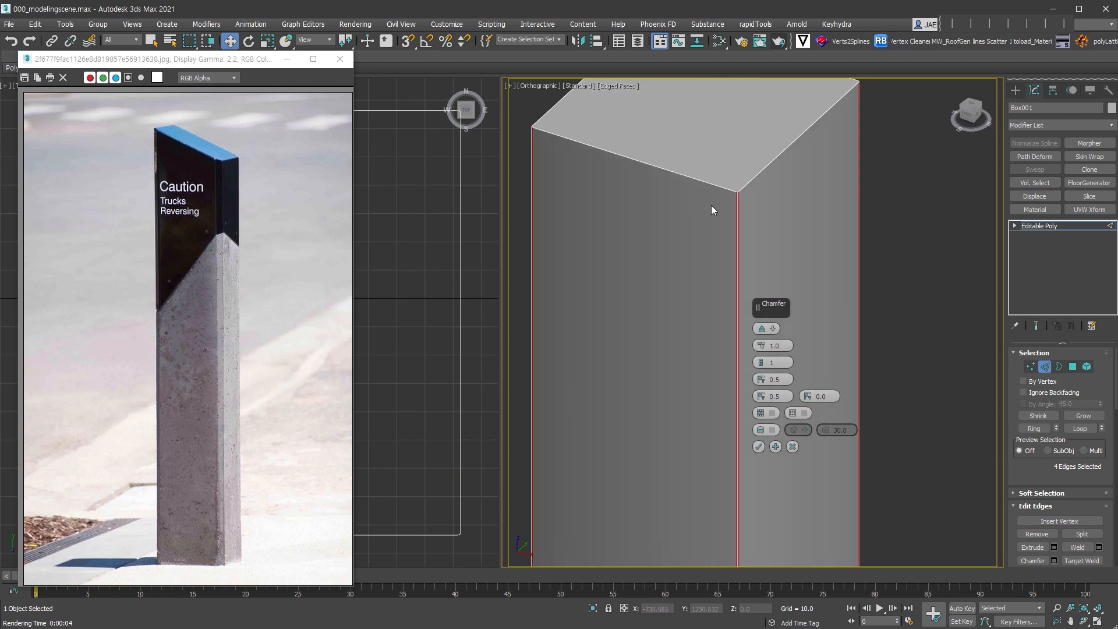
drag(774, 303, 918, 273)
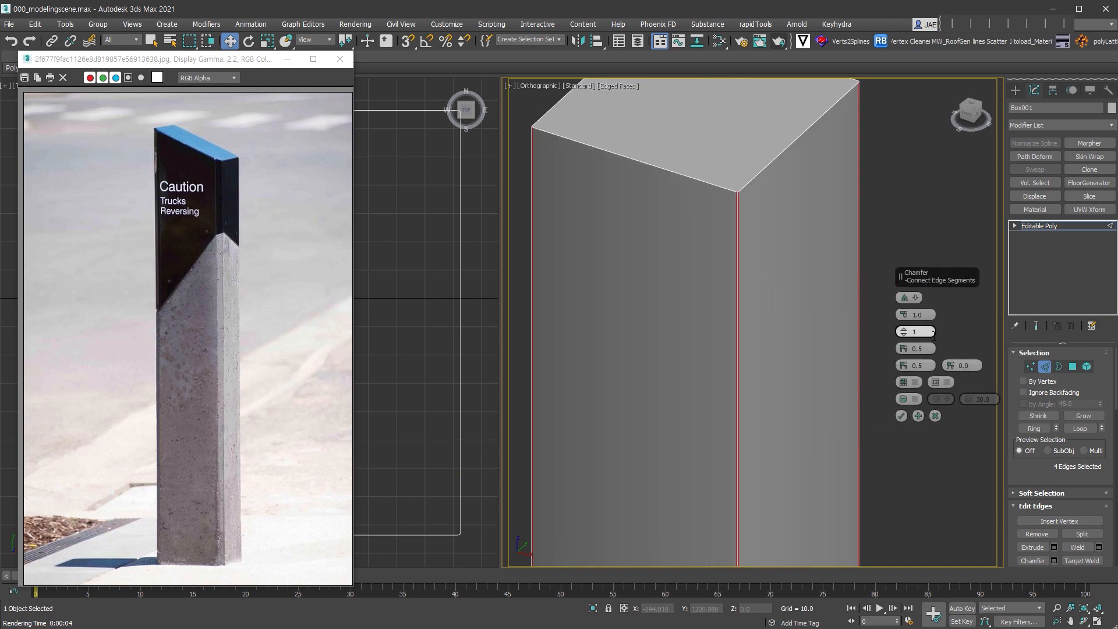
click(916, 298)
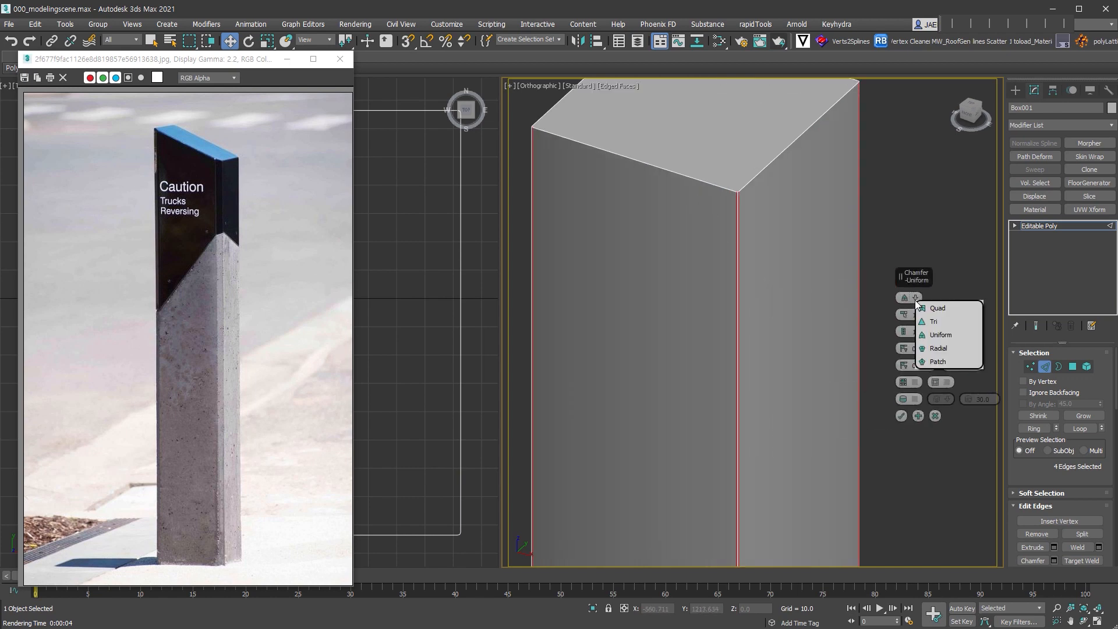
click(947, 321)
drag(904, 315, 909, 307)
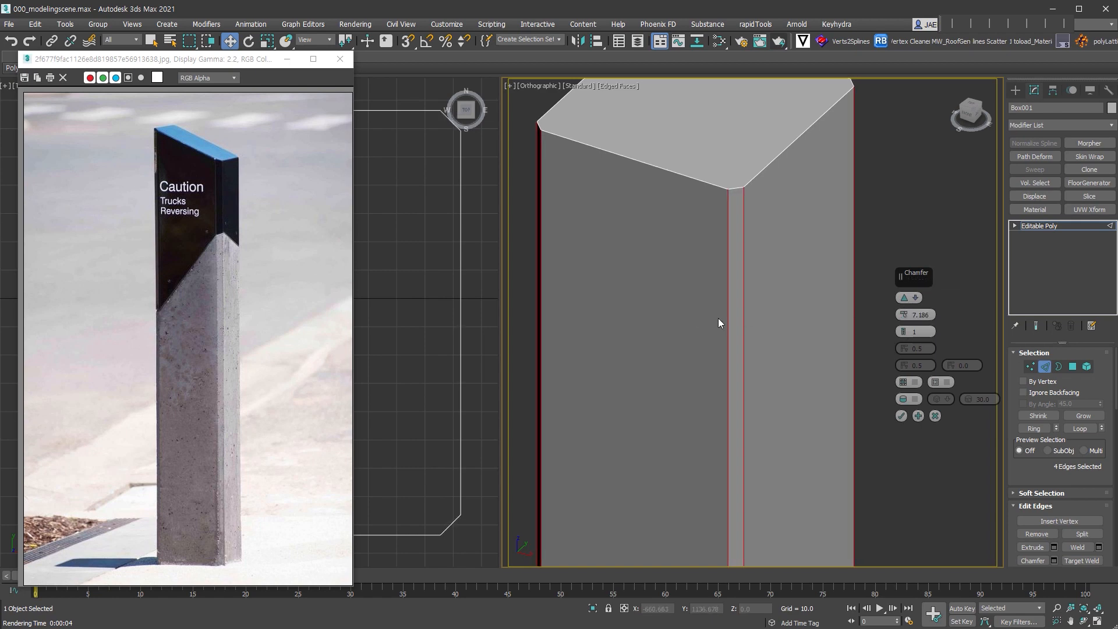
- Set the chamfer's connect edge segments to 0, comparing the Uniform type before applying the chamfer with the Tri type
click(914, 298)
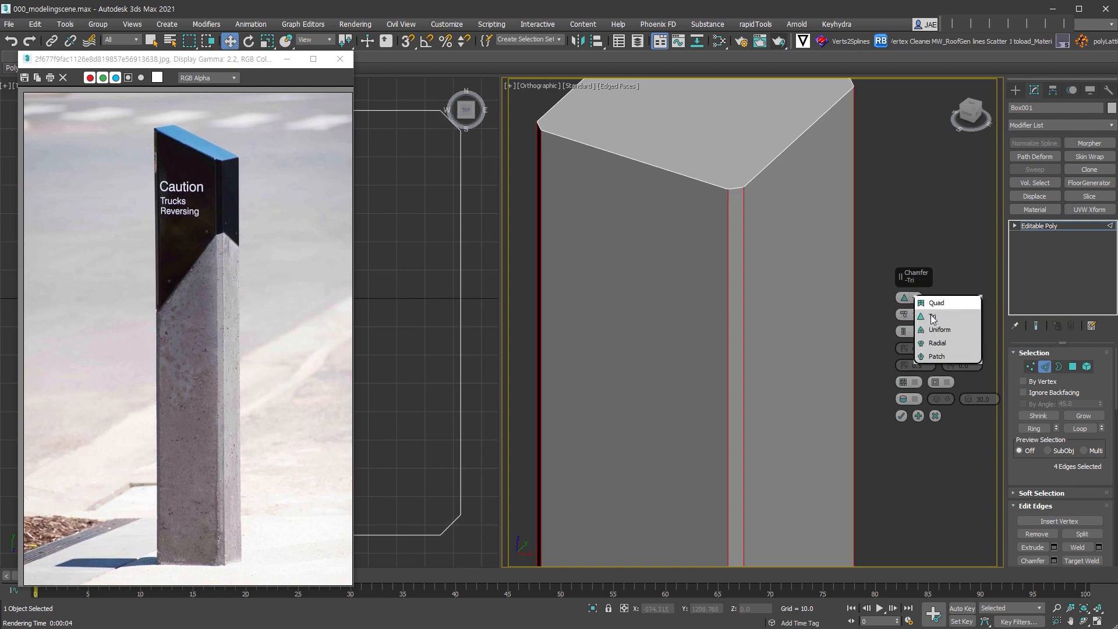
click(934, 329)
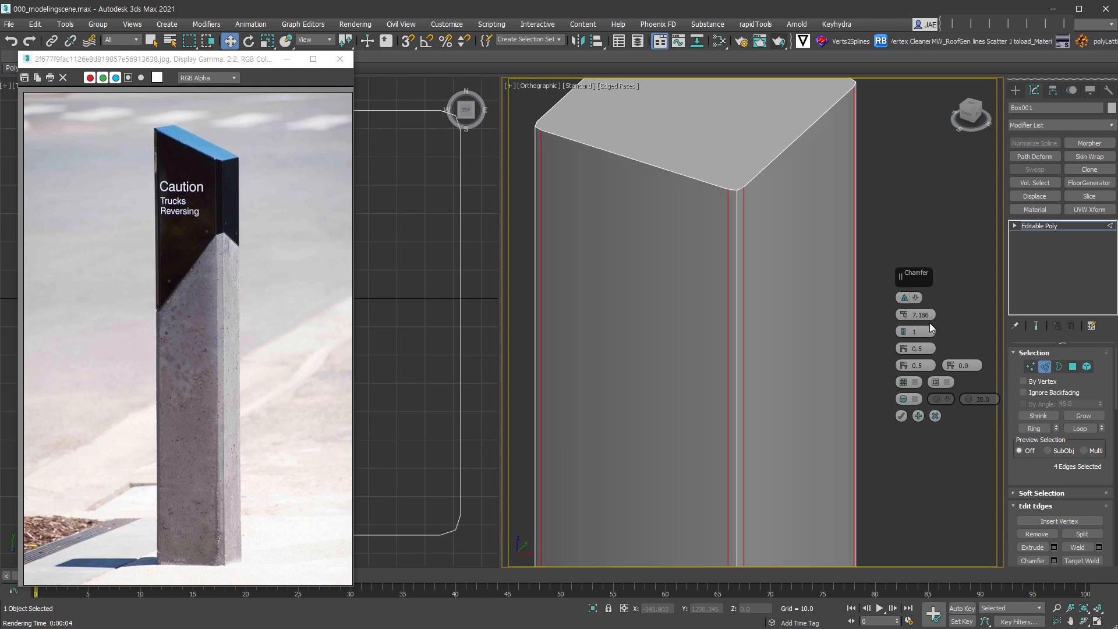
click(907, 335)
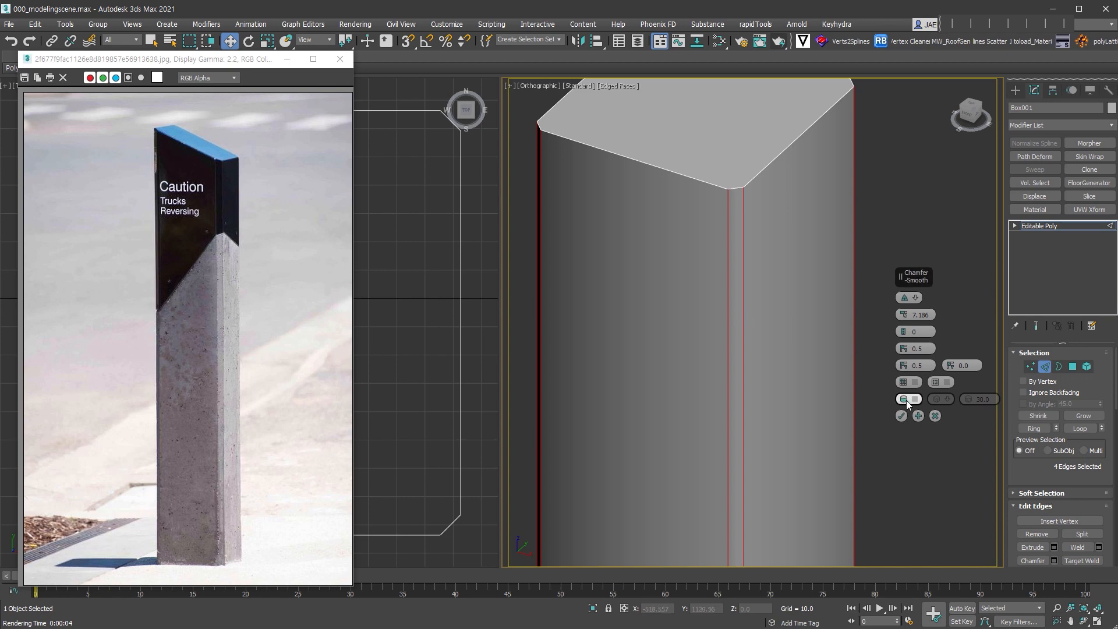
click(915, 298)
click(932, 319)
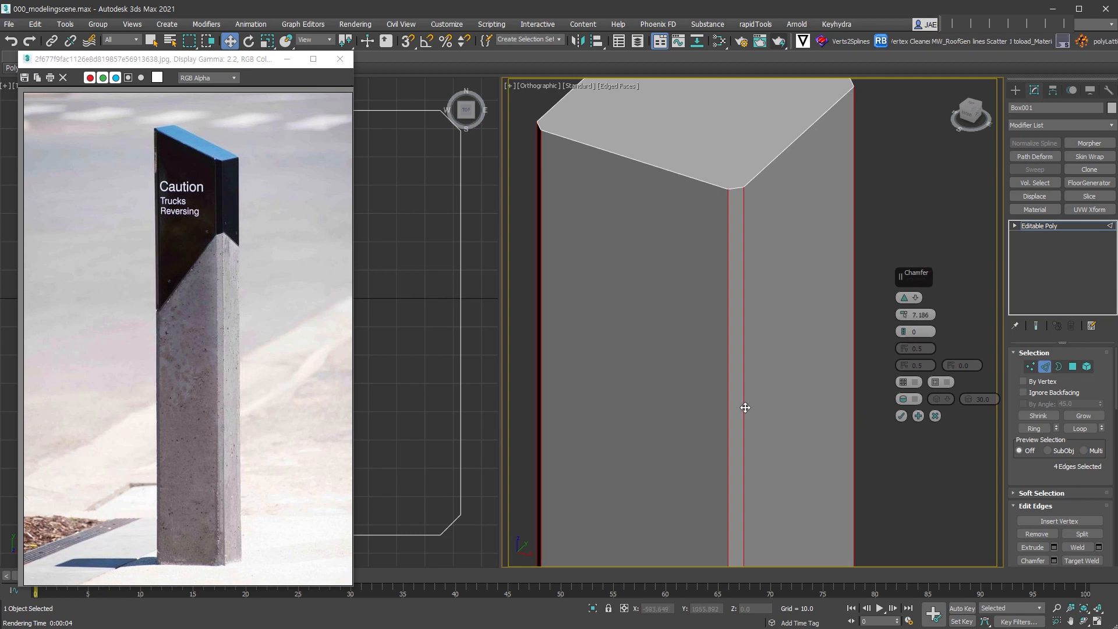
click(901, 415)
- Add a Slice modifier to the whole post and raise its slice plane in the front view to about Z 939
scroll(901, 416, down, 2)
middle_drag(889, 414, 892, 366)
scroll(892, 366, down, 2)
key(f)
key(z)
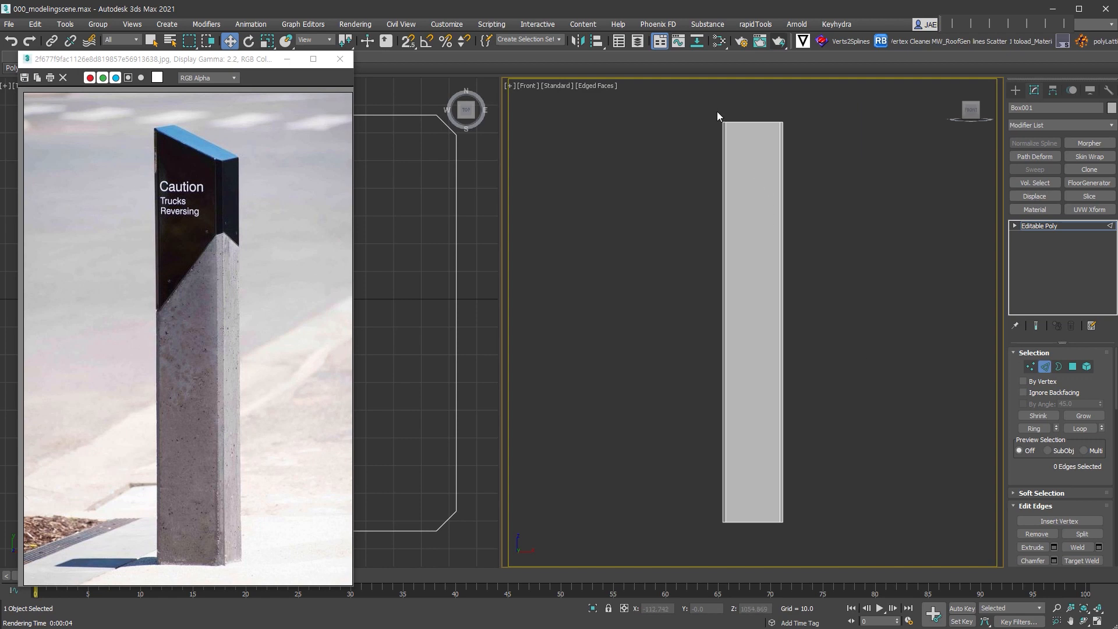
click(1068, 226)
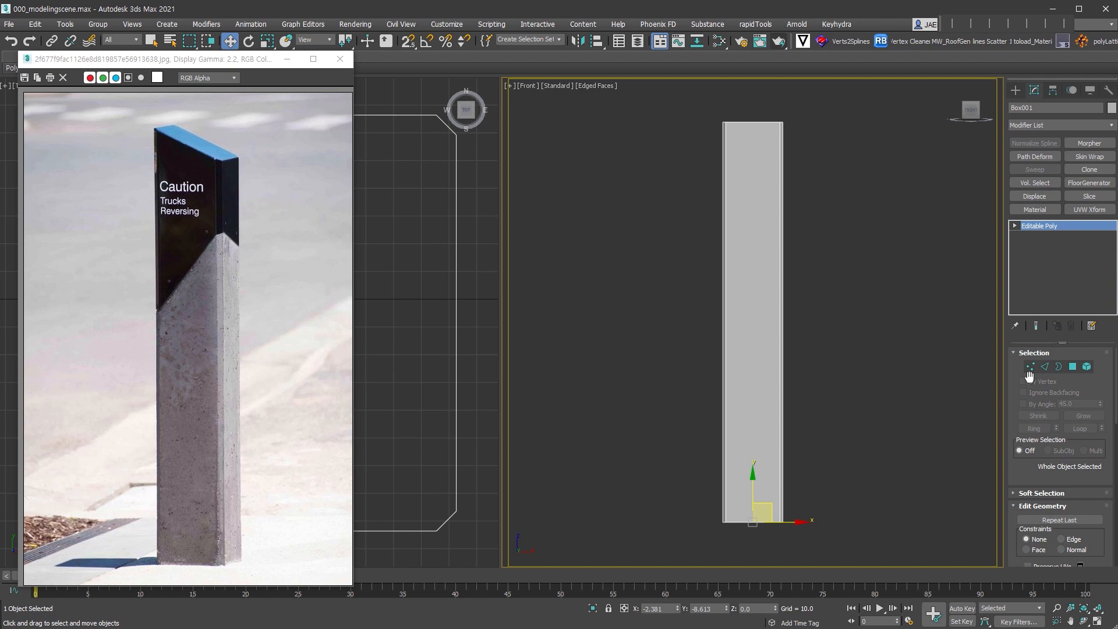
click(1093, 197)
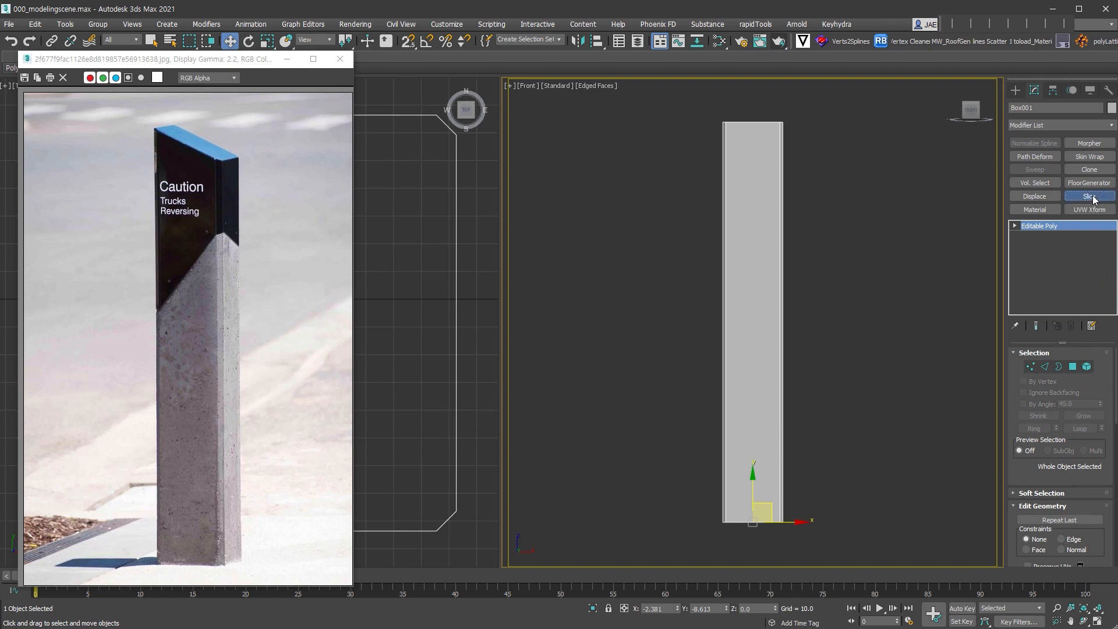
click(1067, 227)
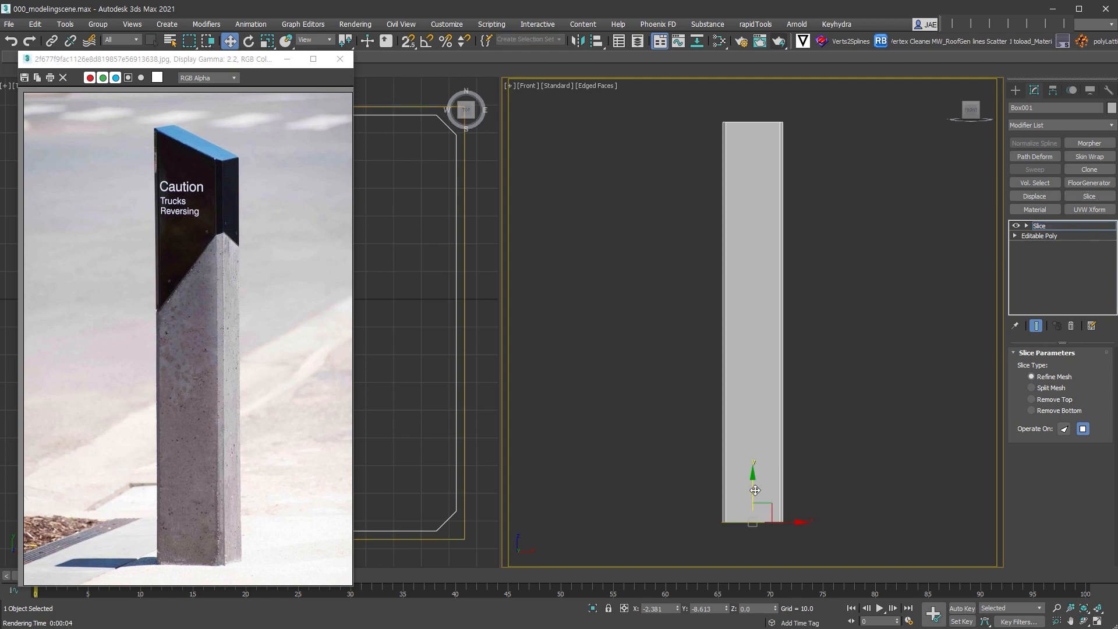
drag(752, 495, 816, 117)
click(1027, 226)
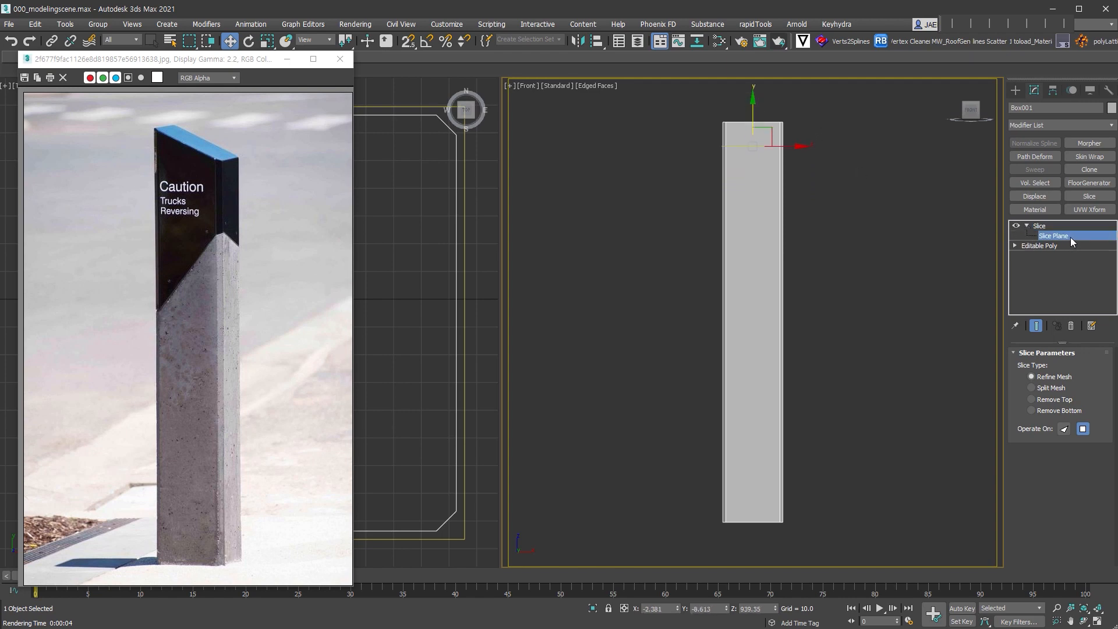
- Raise the slice plane to about Z 966, tilt it diagonally across the post's top, and set the slice type to Remove Top
middle_drag(891, 204, 893, 282)
scroll(743, 209, up, 4)
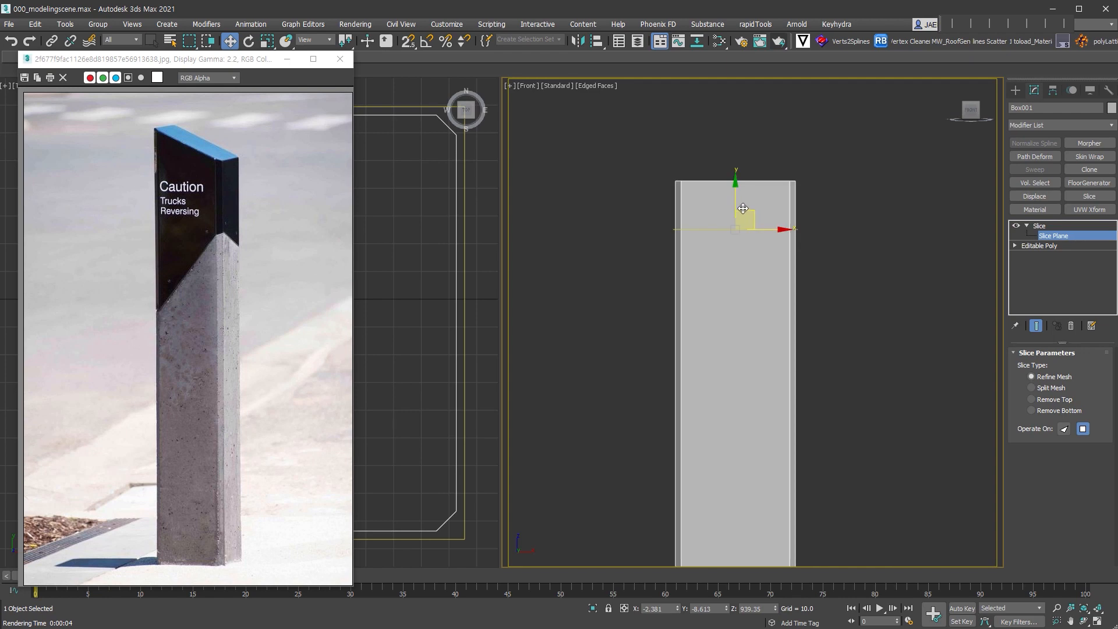
drag(743, 208, 738, 188)
right_click(737, 180)
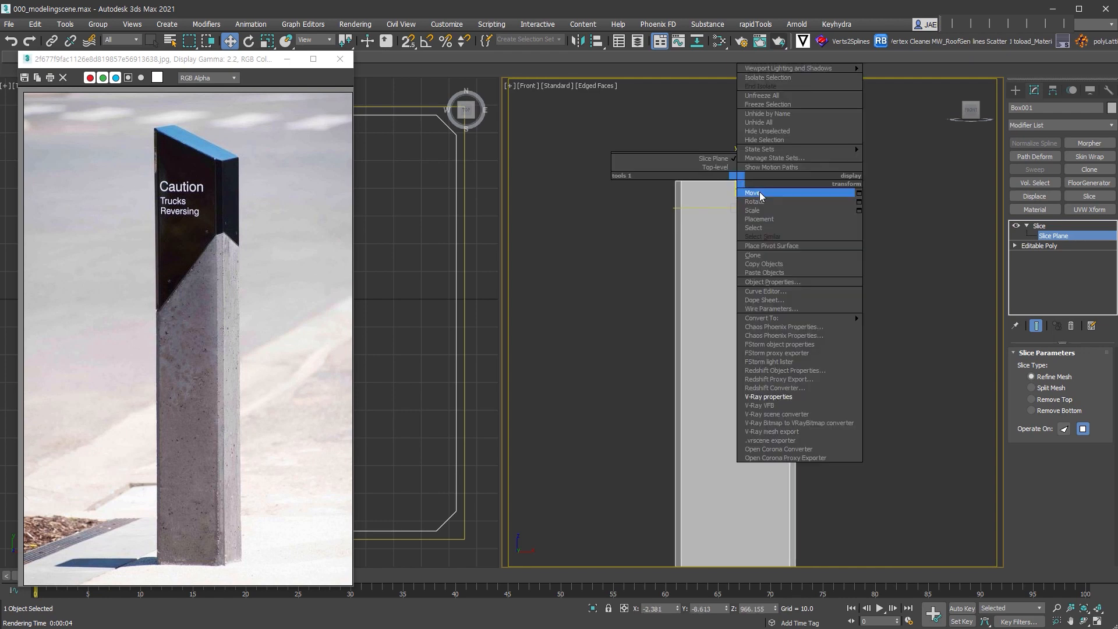
click(763, 201)
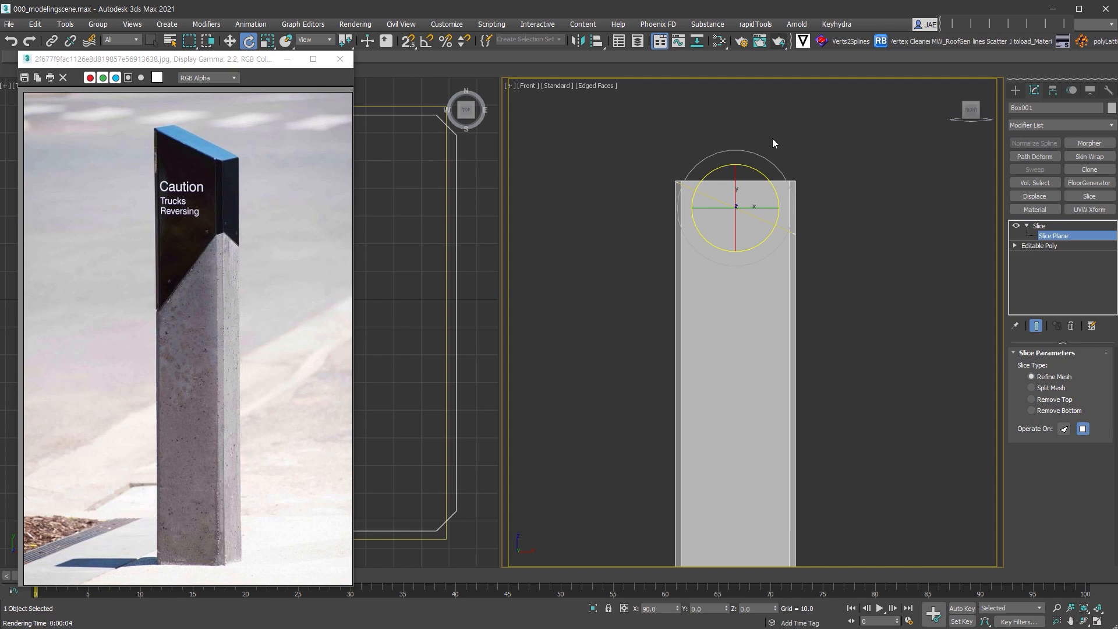
click(1055, 399)
alt+middle_drag(953, 442, 849, 280)
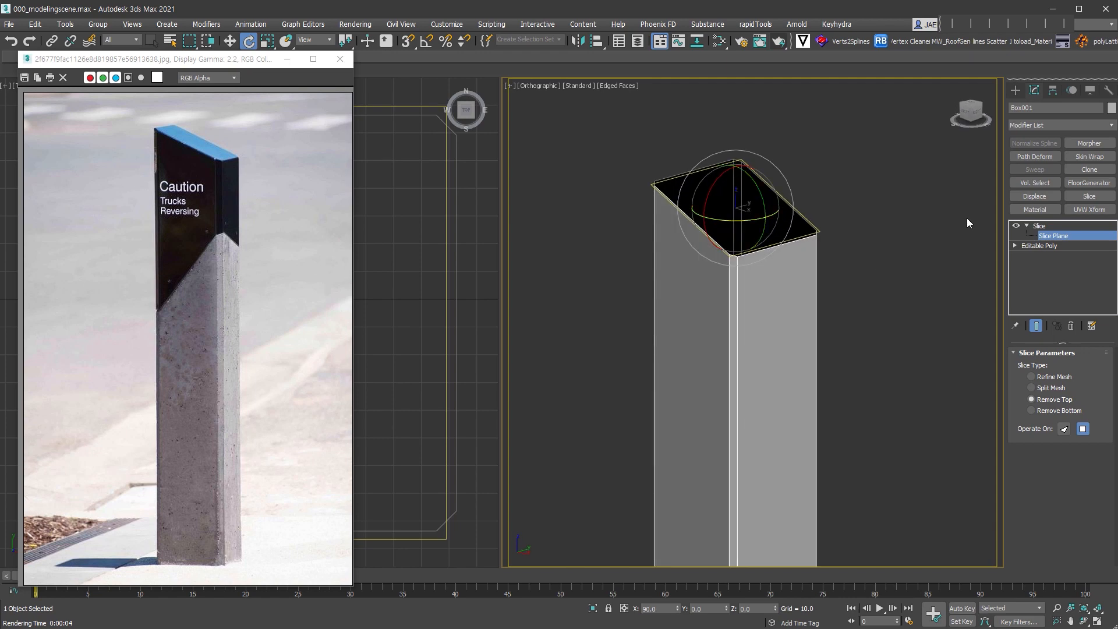
- Close the open sloped top with a Cap Holes modifier and collapse the stack to an editable poly
click(1064, 235)
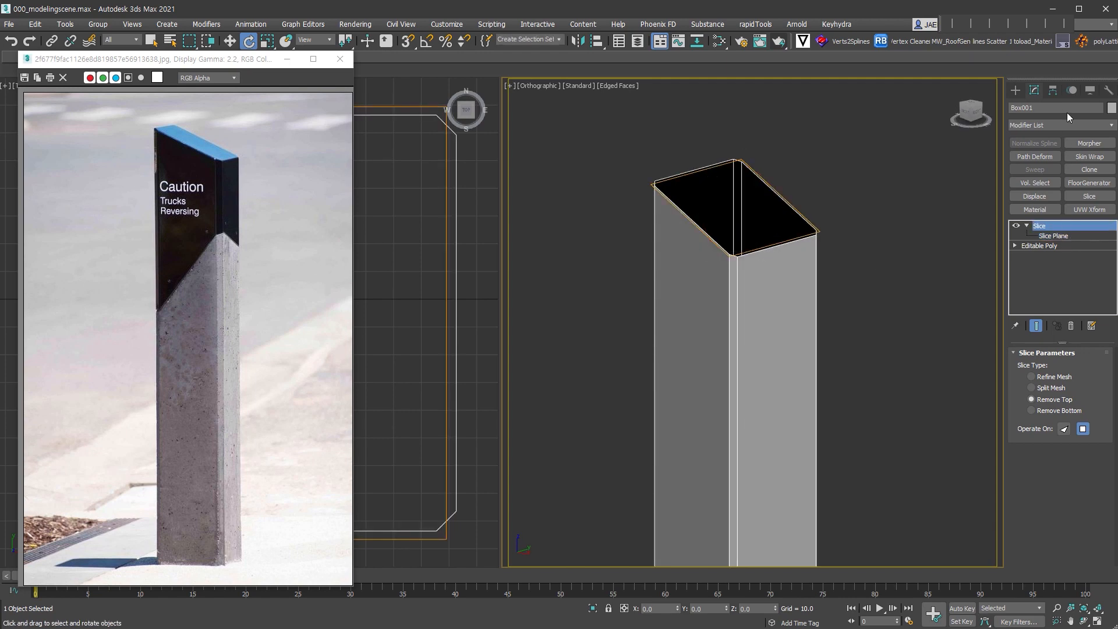
click(1066, 124)
click(1067, 250)
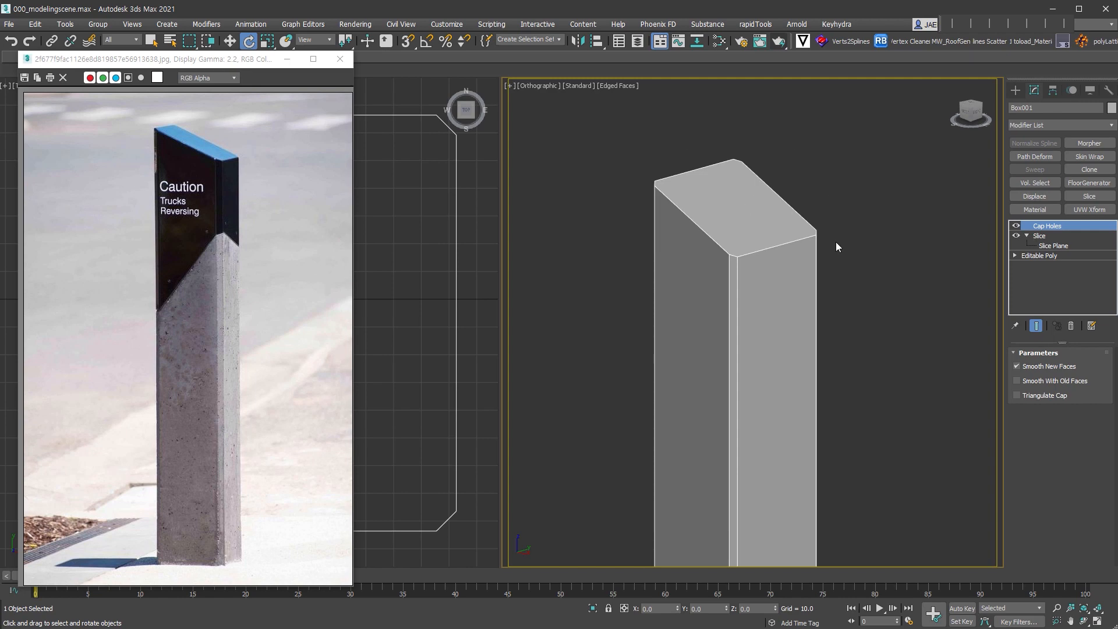
key(ctrl+e)
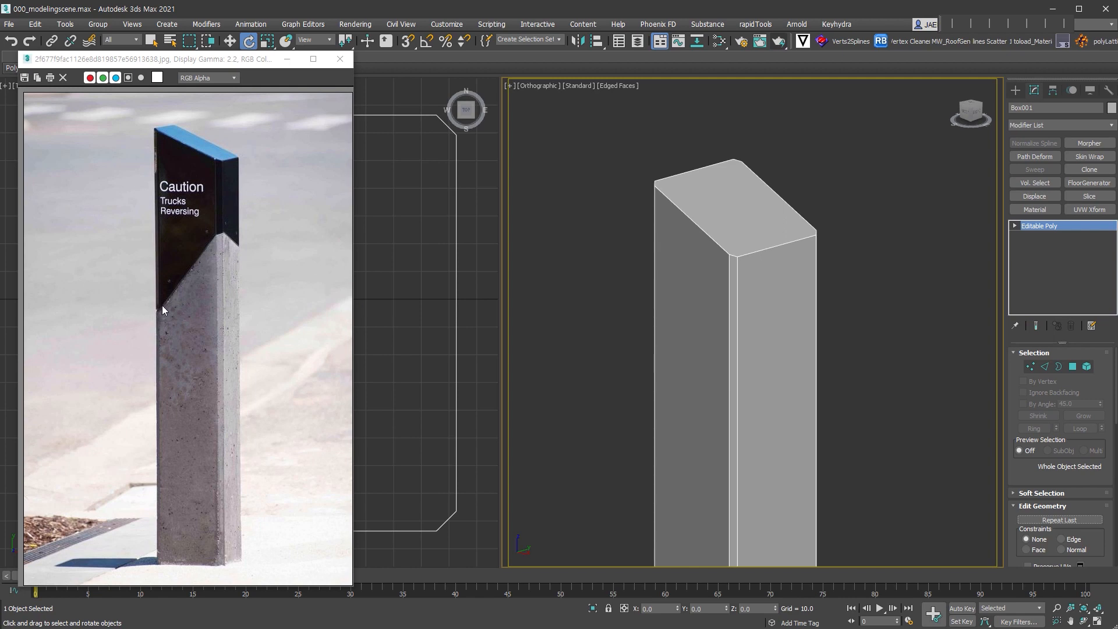
- Add a new Slice modifier to the post and raise its slice plane to the upper part of the post
click(1106, 200)
middle_drag(866, 426, 819, 302)
scroll(827, 361, down, 4)
scroll(815, 338, down, 2)
key(w)
click(1026, 226)
click(1075, 236)
drag(789, 458, 792, 280)
- Rotate the slice plane about two axes so its cut follows the black panel's diagonal lower border in the reference photo
right_click(791, 281)
click(799, 299)
drag(801, 299, 576, 284)
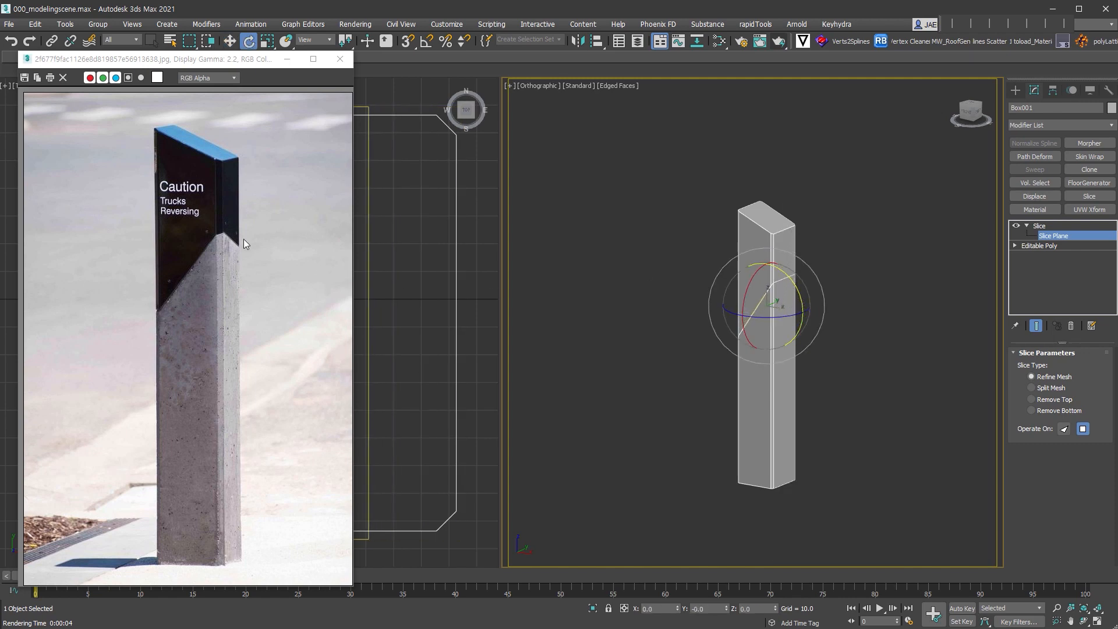
scroll(770, 291, up, 4)
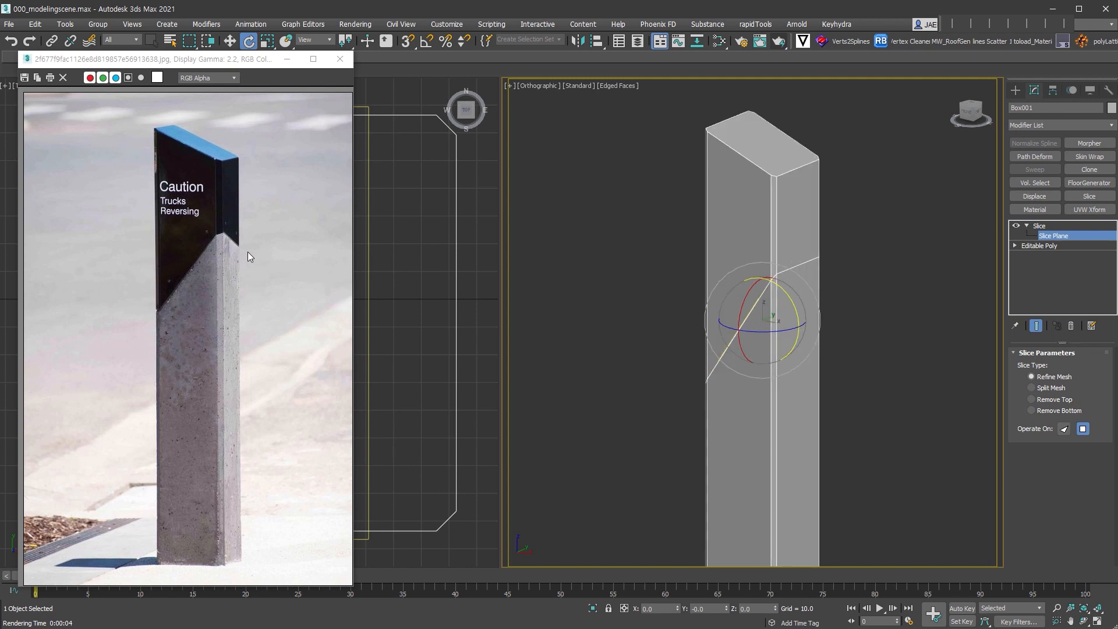
drag(781, 329, 760, 333)
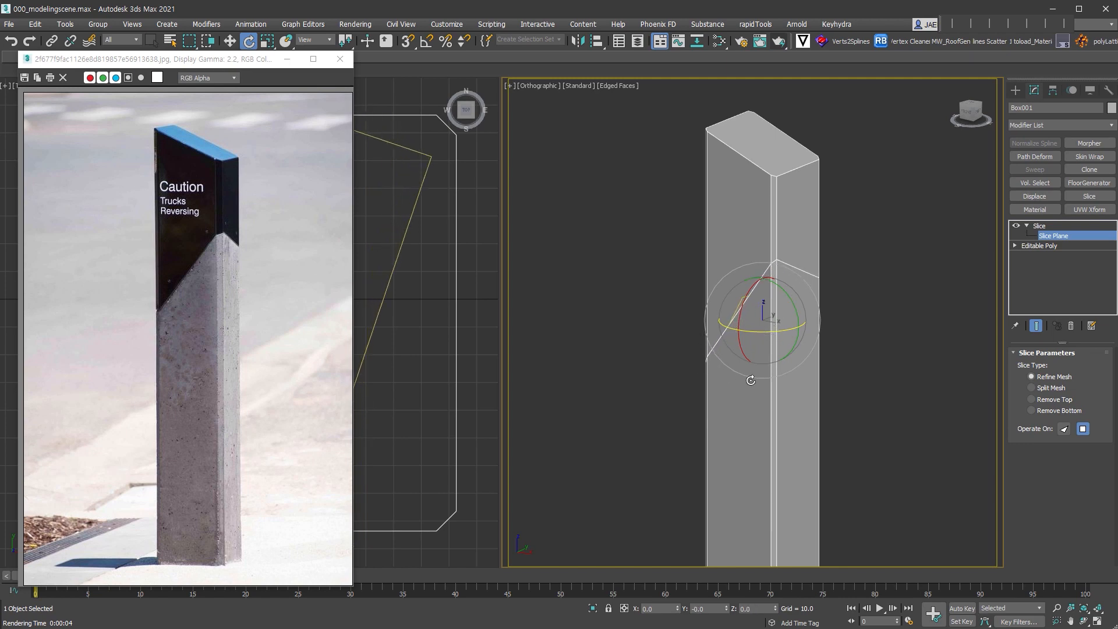
alt+middle_drag(751, 380, 790, 399)
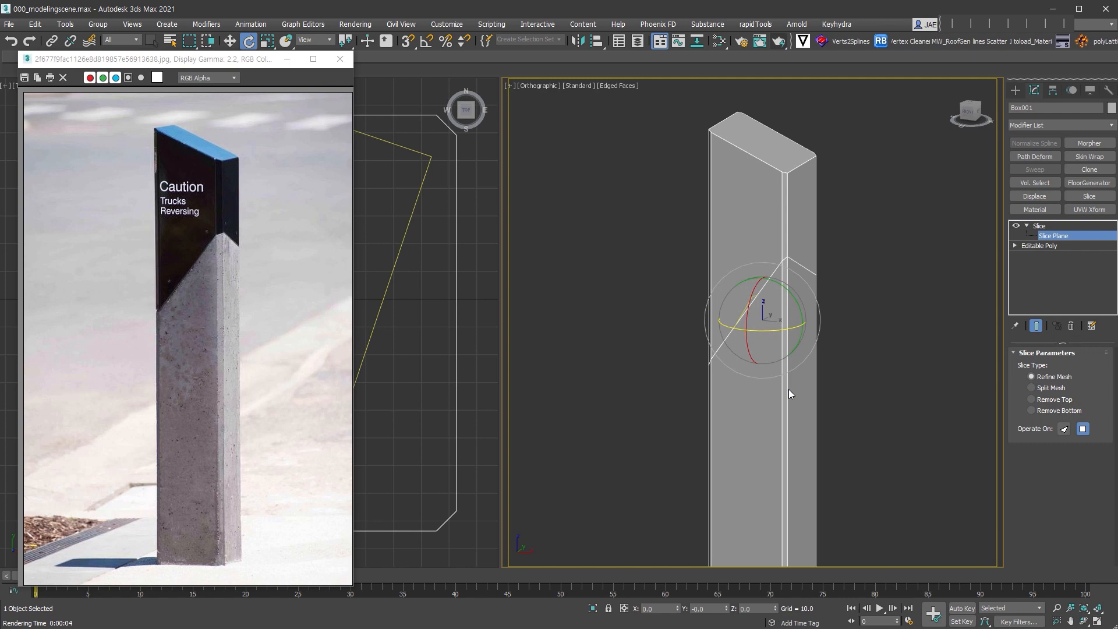
- Collapse the diagonal slice into an editable poly, then enter edge editing with no edges selected
right_click(820, 277)
click(848, 278)
alt+middle_drag(848, 279, 924, 390)
key(ctrl+e)
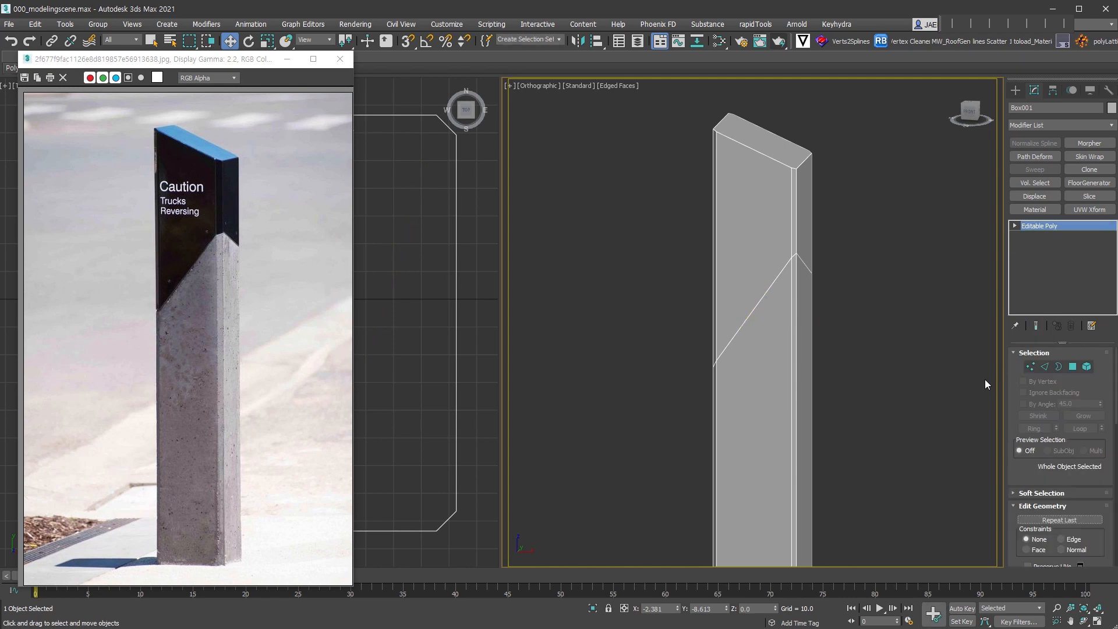
click(1044, 369)
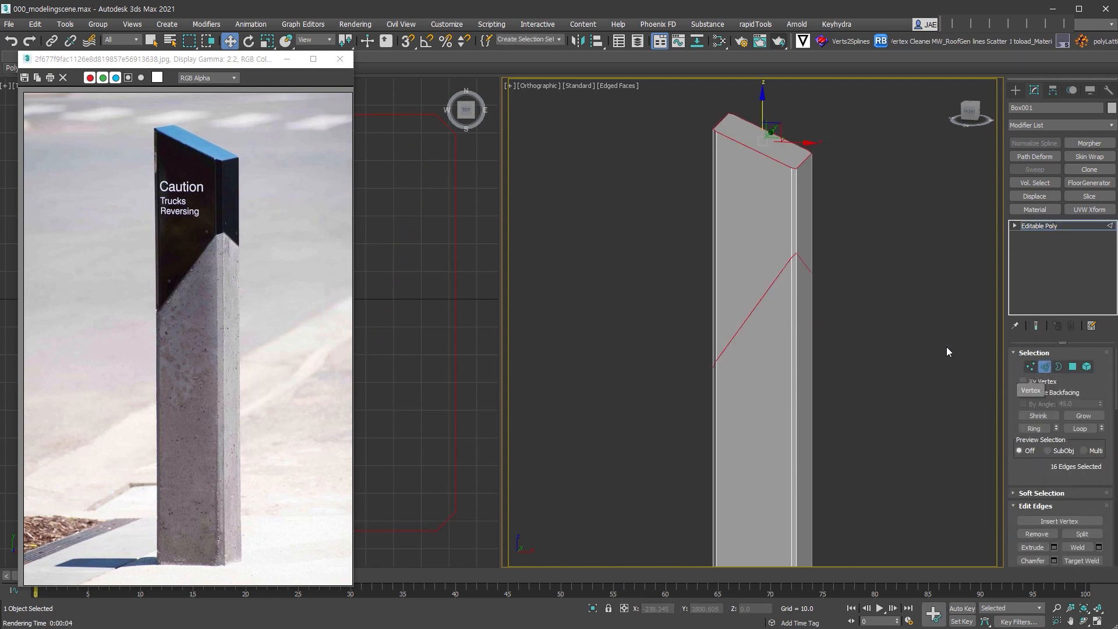
click(894, 343)
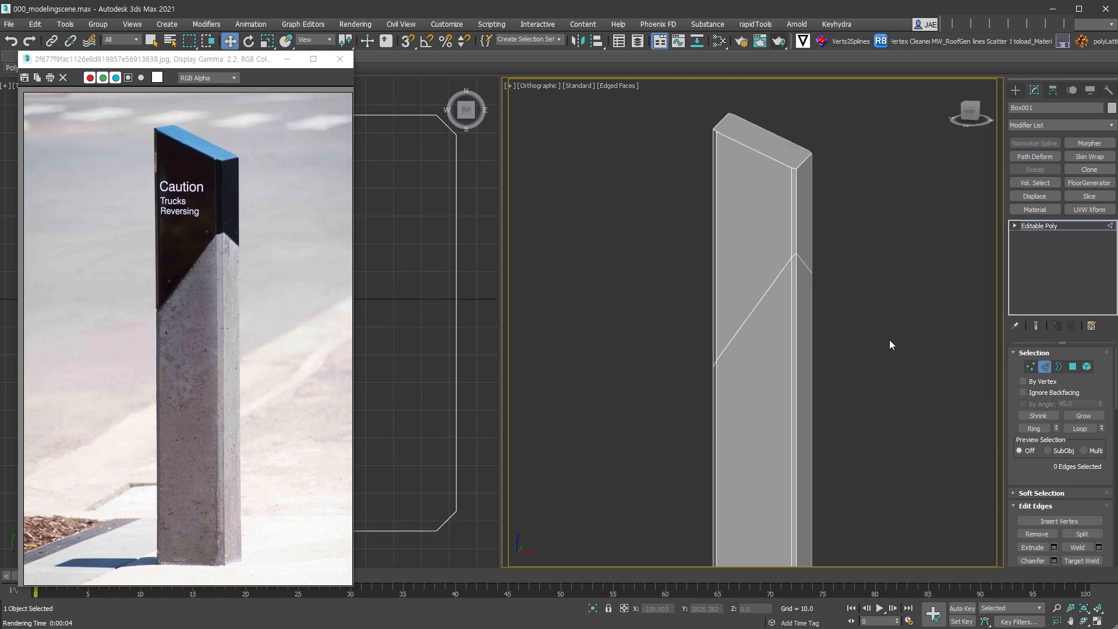
- Chamfer the diagonal edge loop around the post by 2.092 with the open option, leaving a narrow gap between panel and concrete
click(759, 303)
double_click(759, 303)
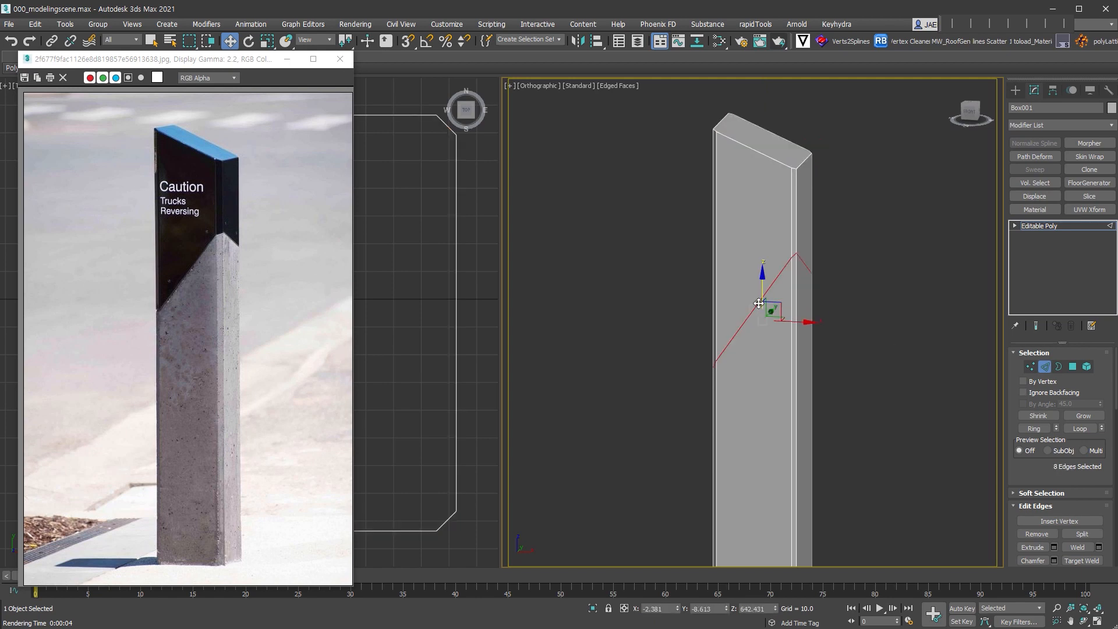
scroll(831, 270, up, 2)
right_click(827, 258)
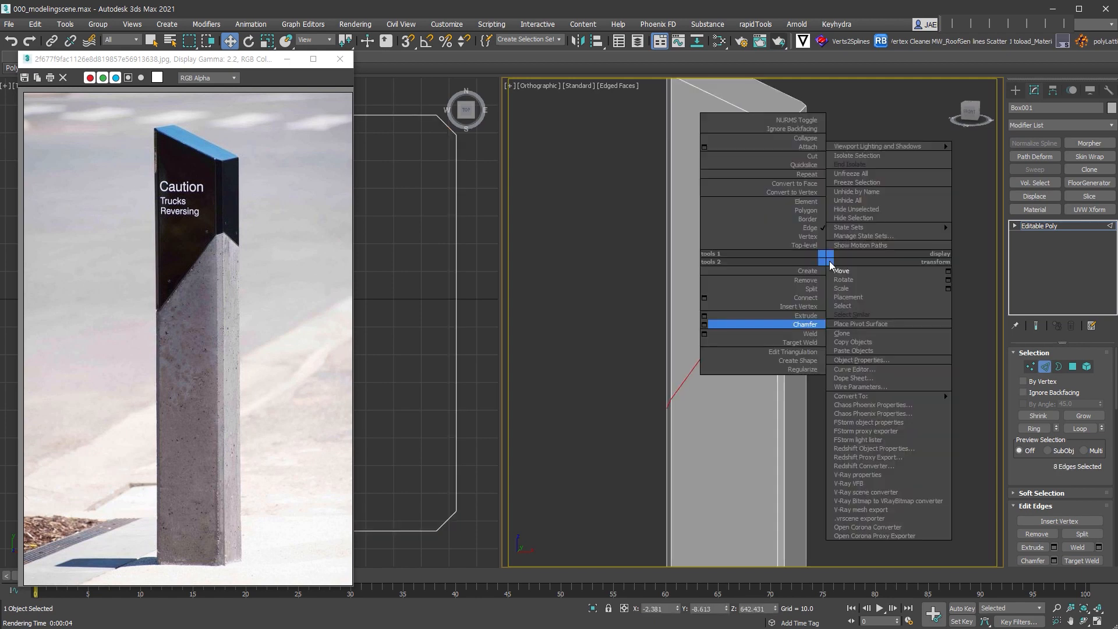
click(704, 324)
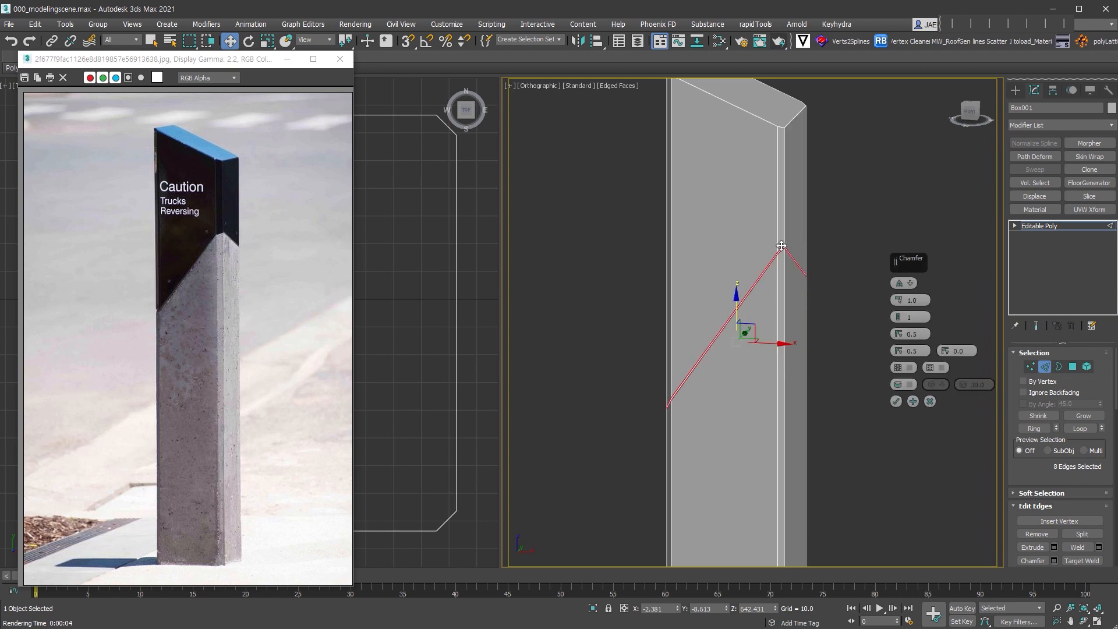
scroll(788, 258, up, 3)
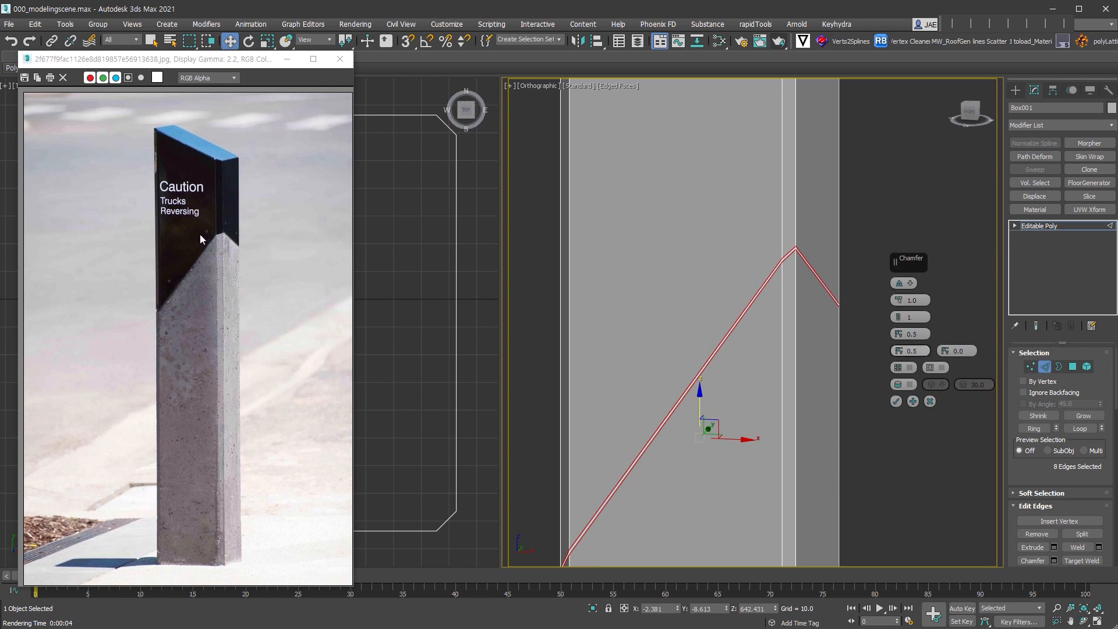
scroll(200, 234, up, 4)
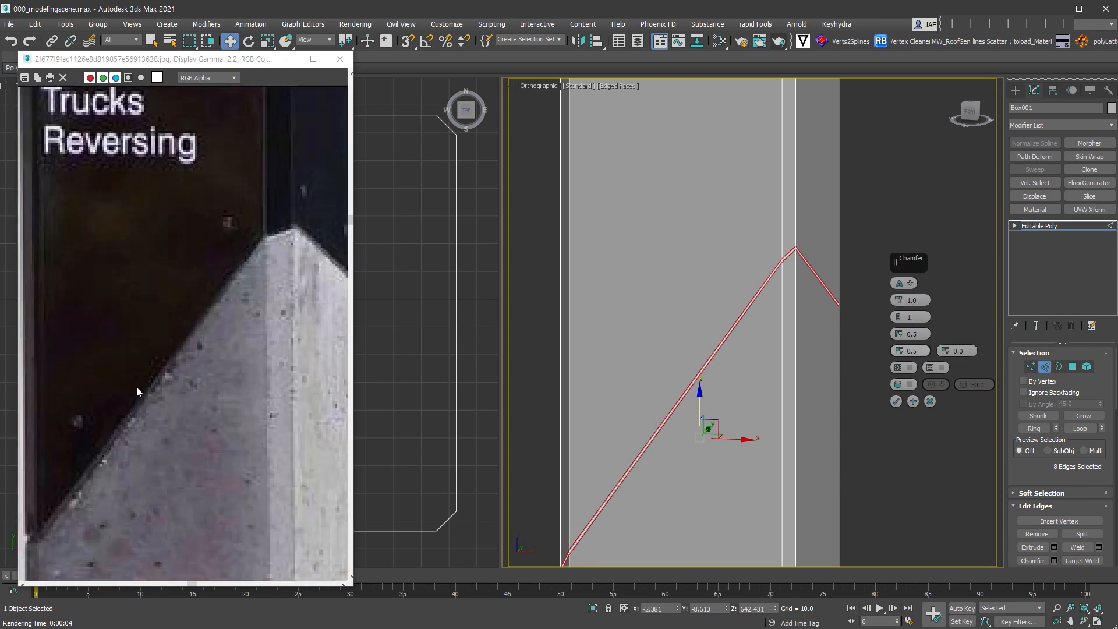
drag(897, 300, 896, 295)
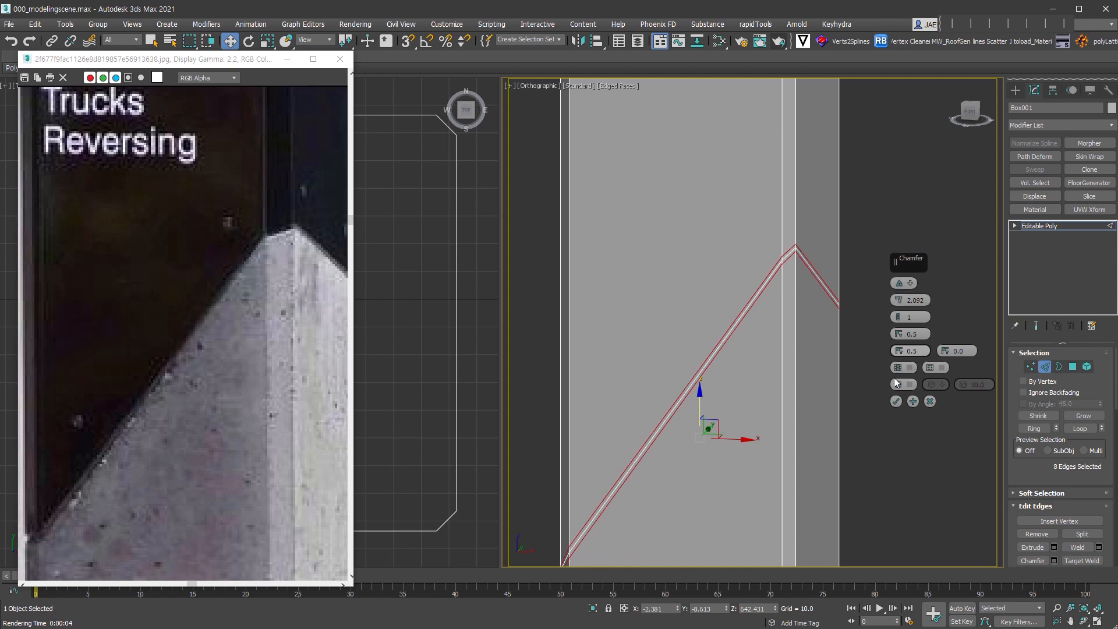
click(908, 368)
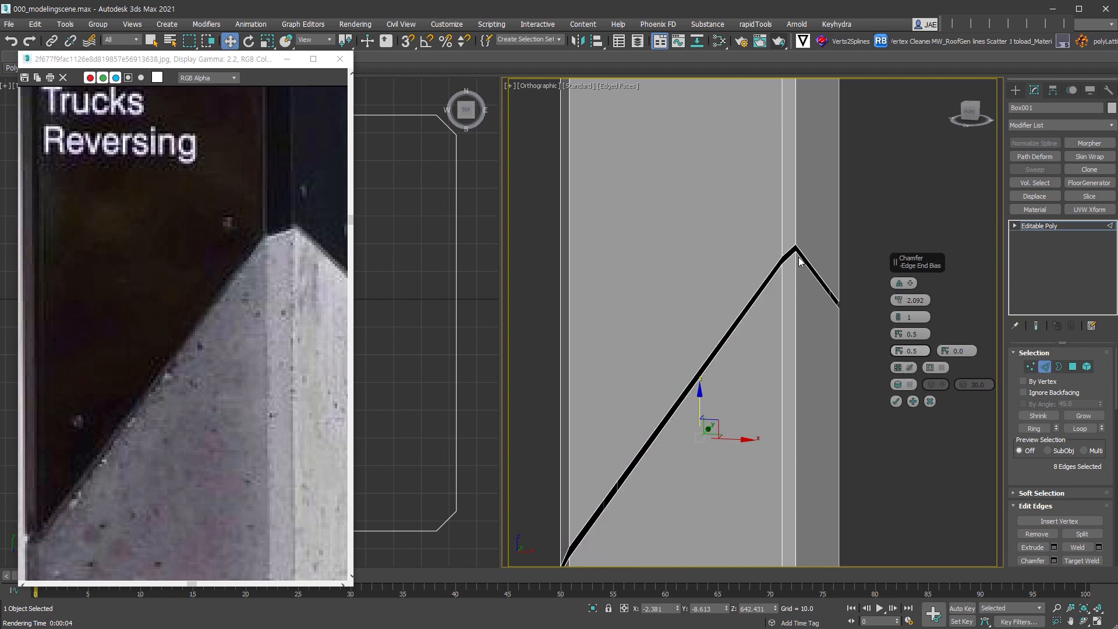
click(896, 401)
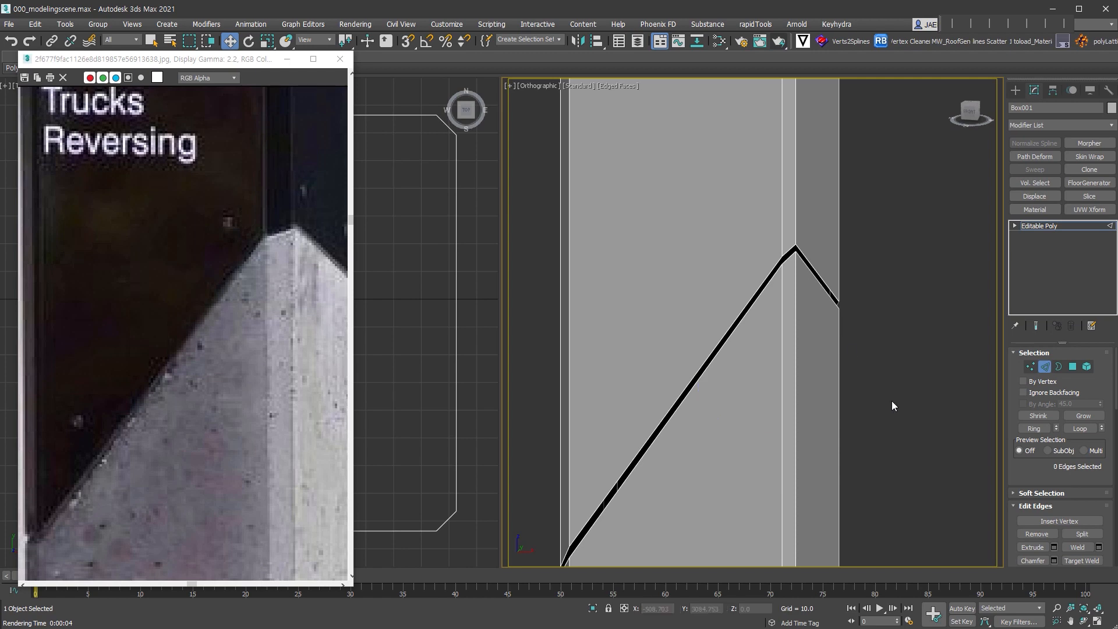
- Cap the open upper border and the open lower border of the diagonal gap
click(1058, 368)
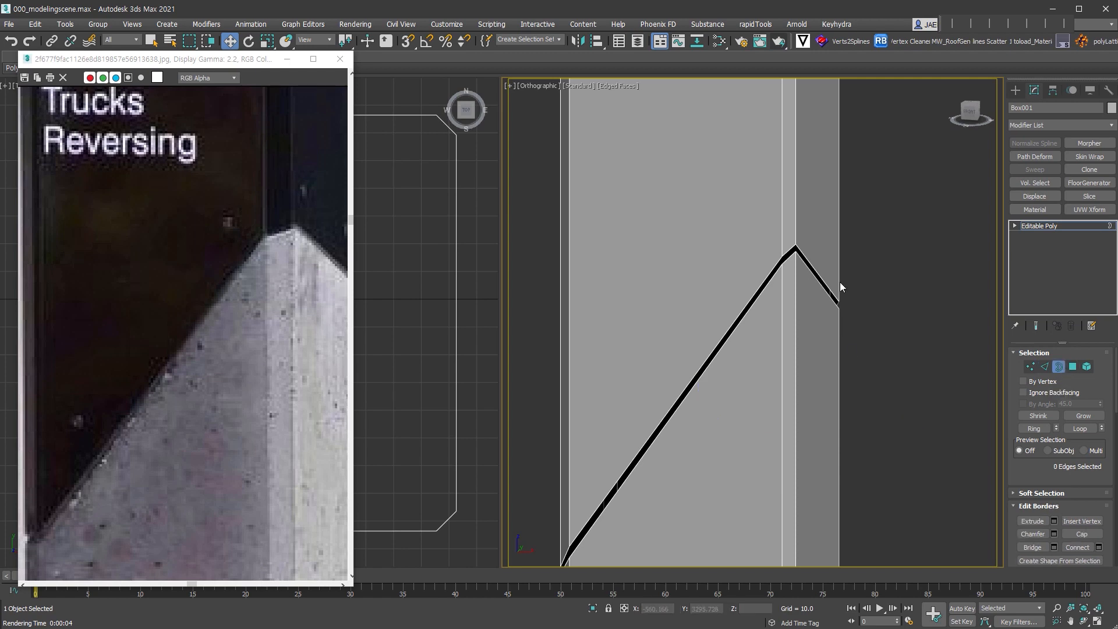
click(799, 249)
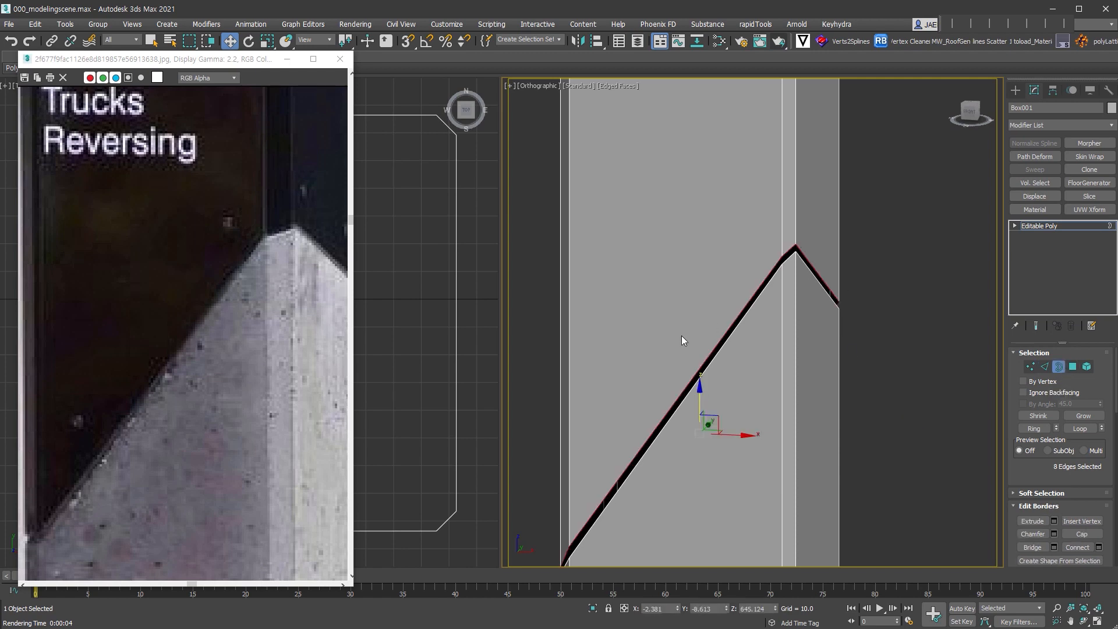
scroll(1083, 460, down, 3)
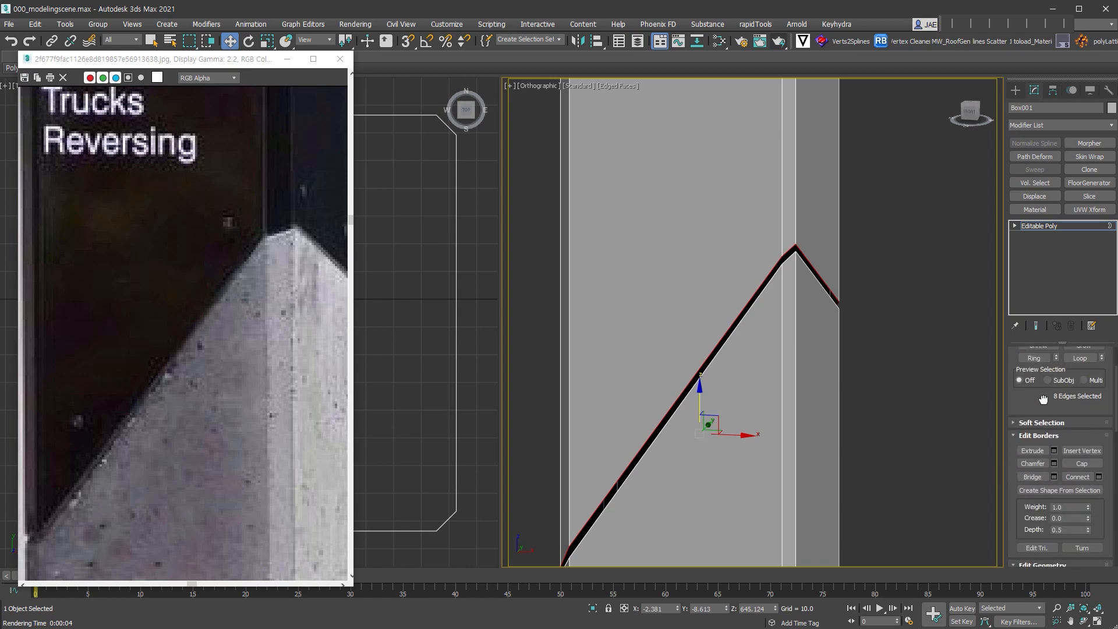
click(1081, 461)
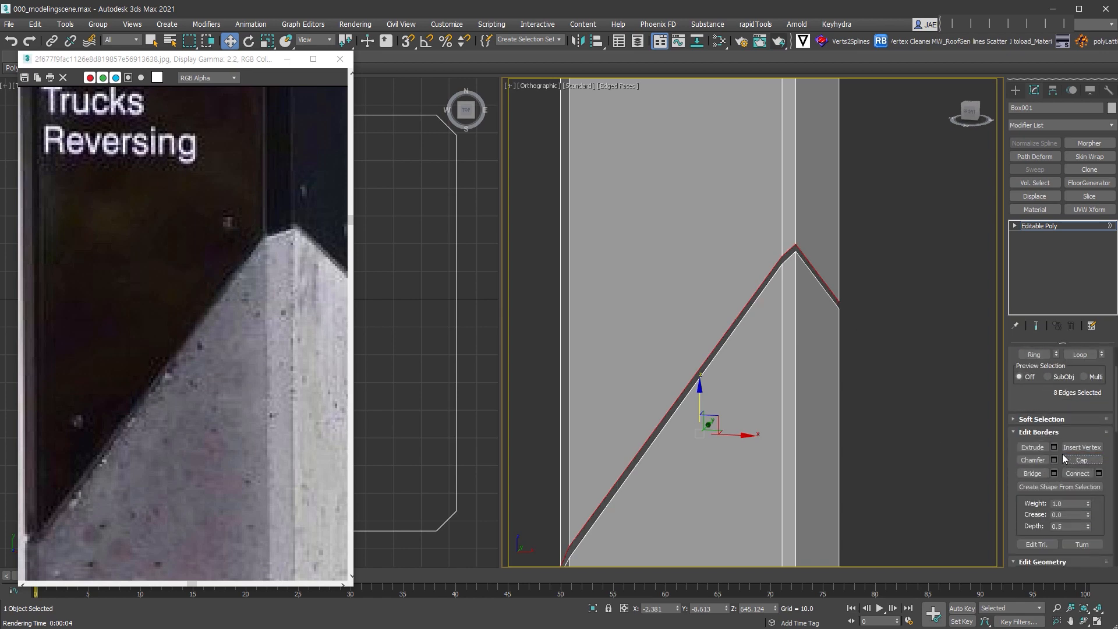
drag(820, 285, 820, 286)
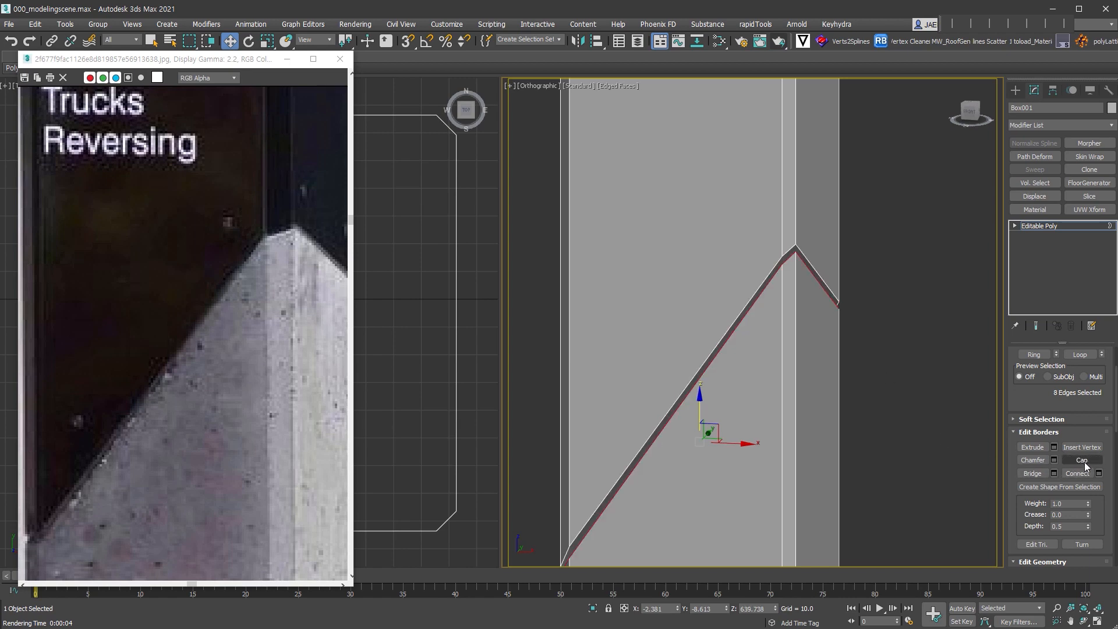
scroll(1085, 460, up, 2)
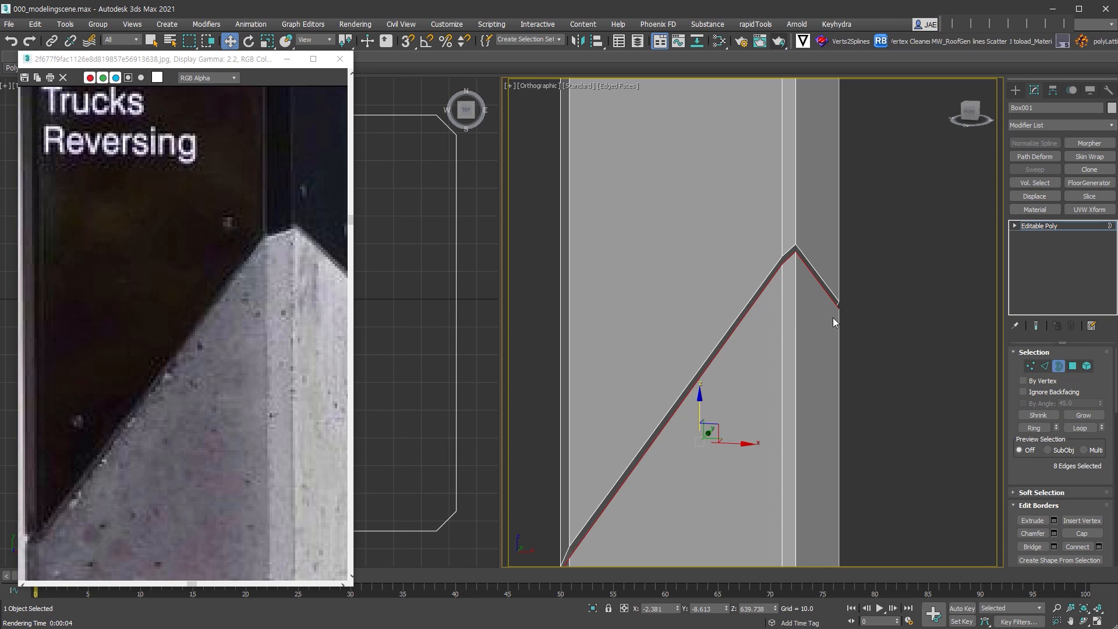
- Inset the diagonal cap face of the lower concrete part by a narrow margin, working in a wireframe top view
alt+middle_drag(802, 383, 816, 250)
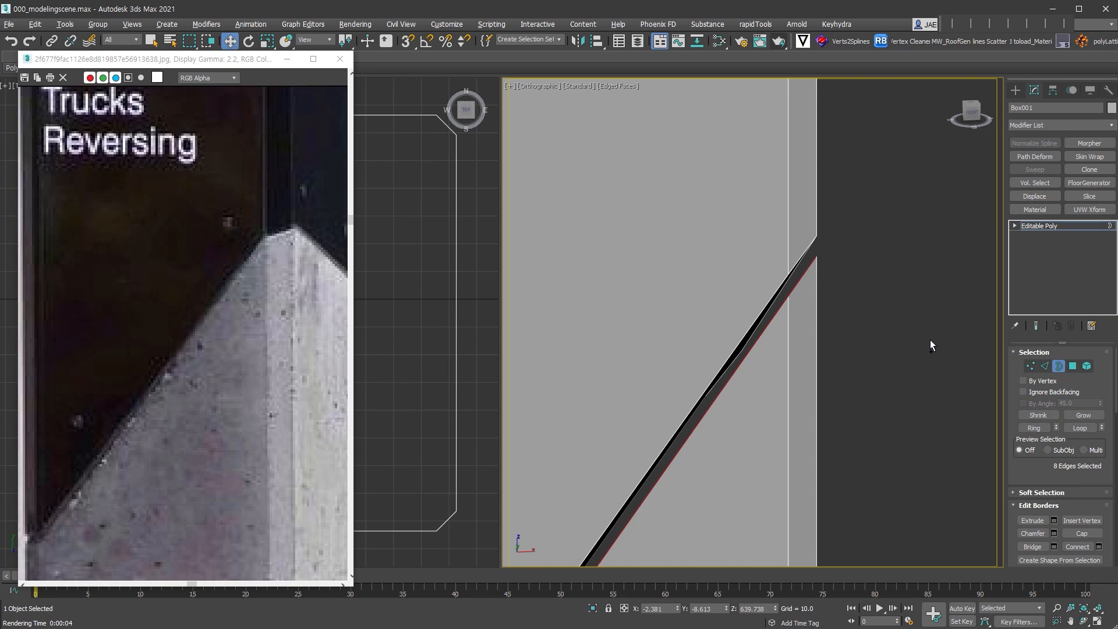
click(1074, 372)
scroll(830, 288, down, 2)
click(841, 300)
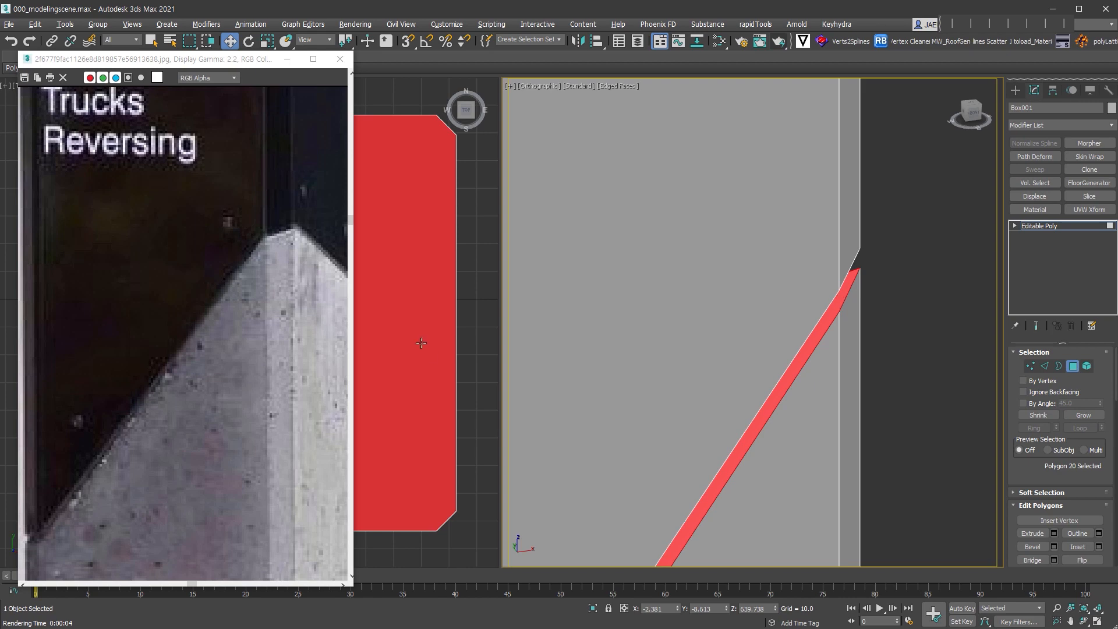
key(t)
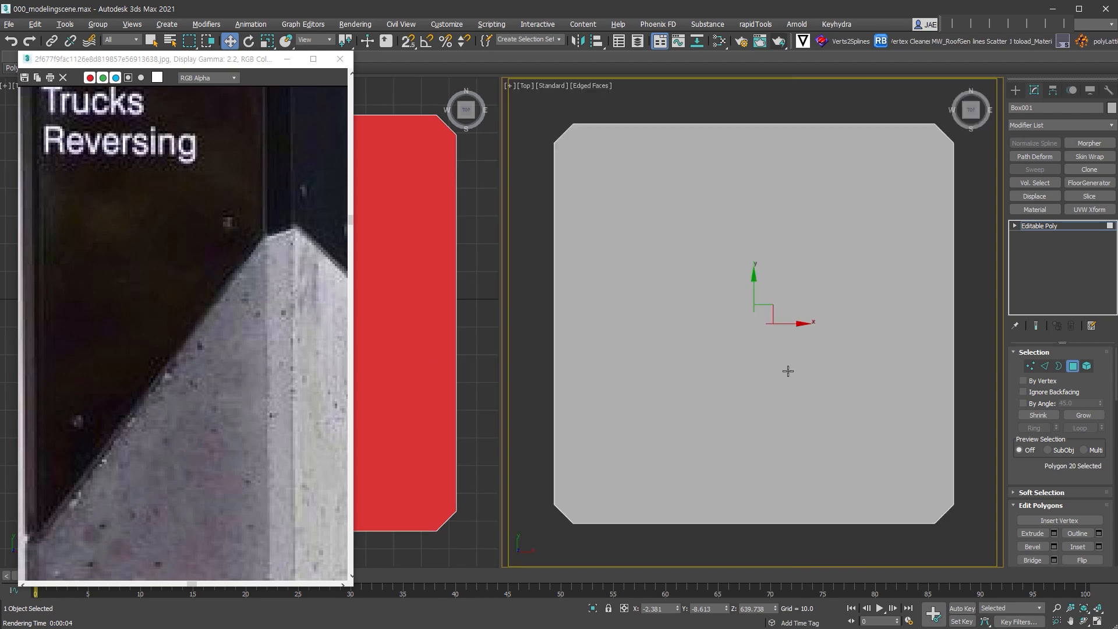
key(F3)
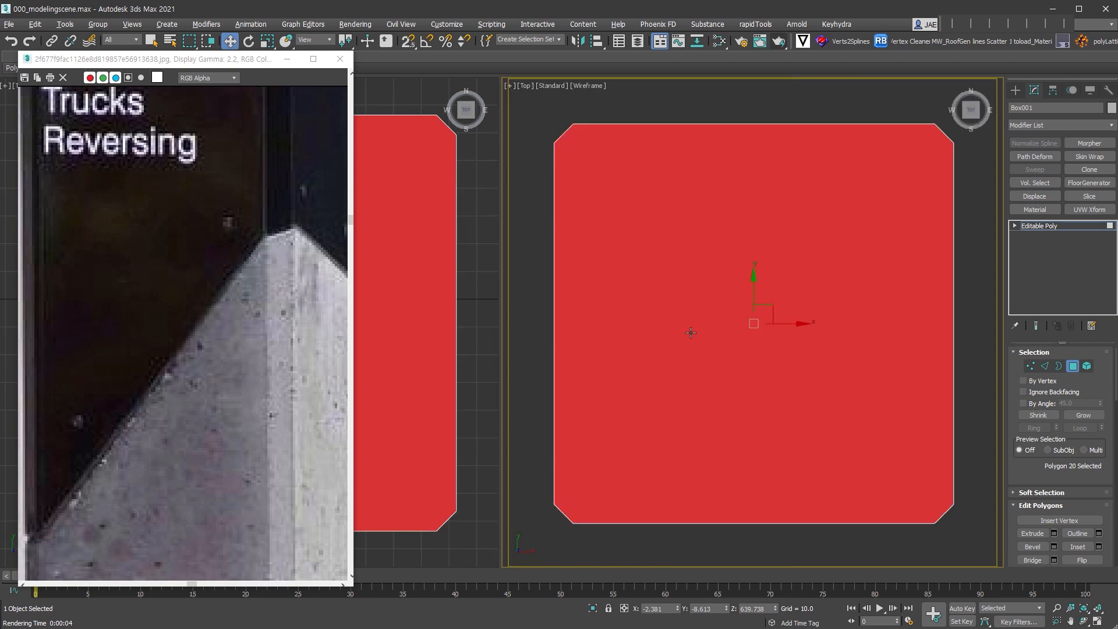
right_click(763, 261)
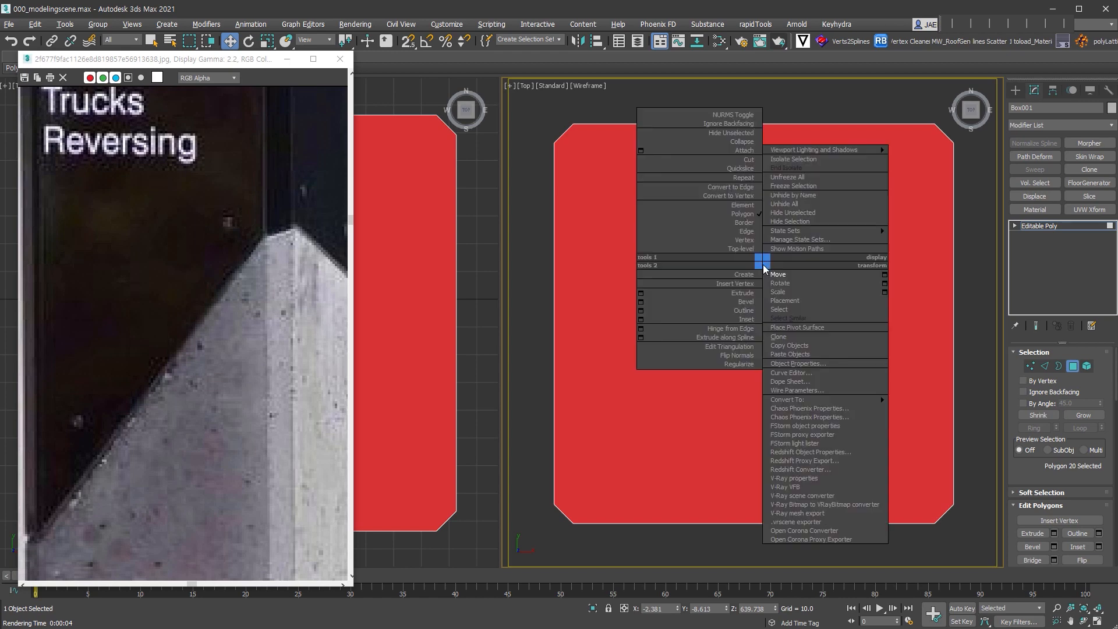
click(744, 320)
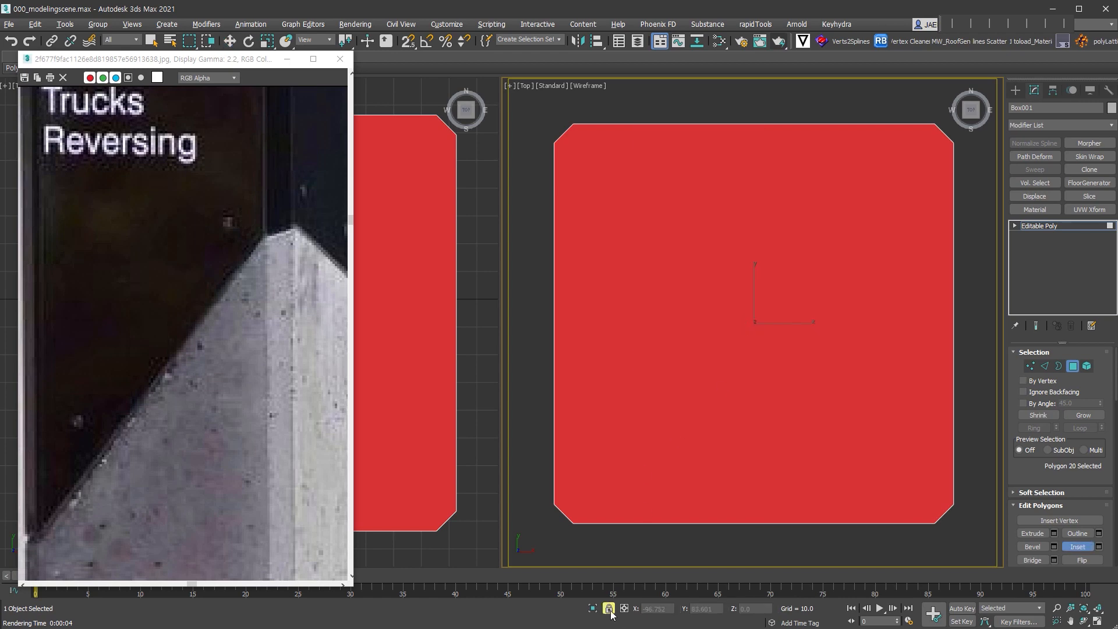
drag(839, 342, 834, 345)
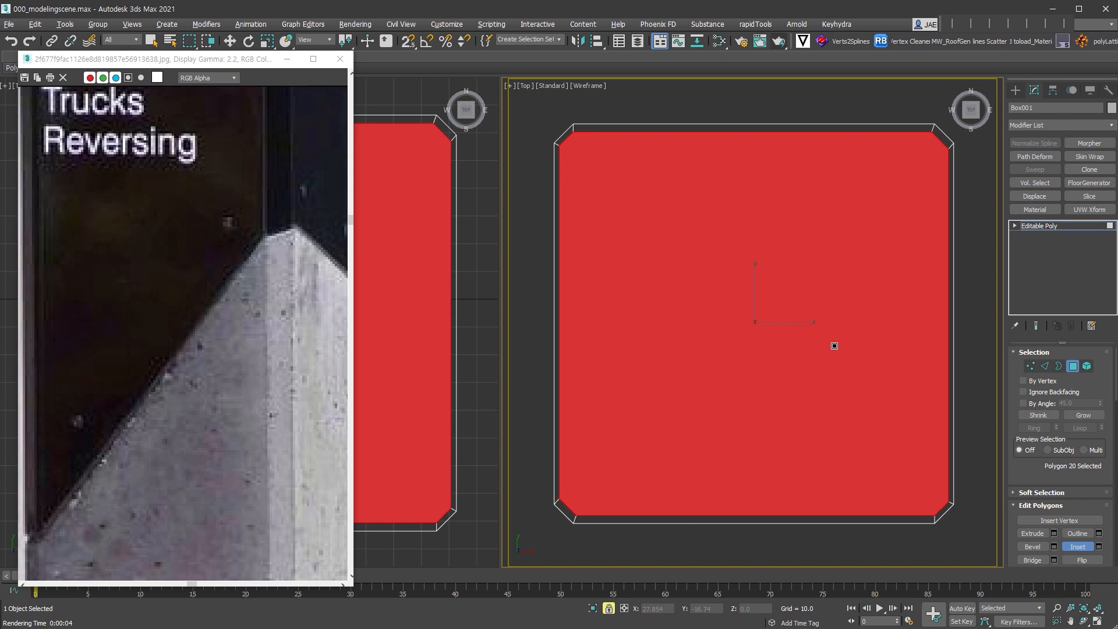
- Delete the inset face of the lower part and extend its open border straight up across the gap into the upper part
alt+middle_drag(831, 344, 846, 196)
key(w)
alt+middle_drag(837, 354, 809, 356)
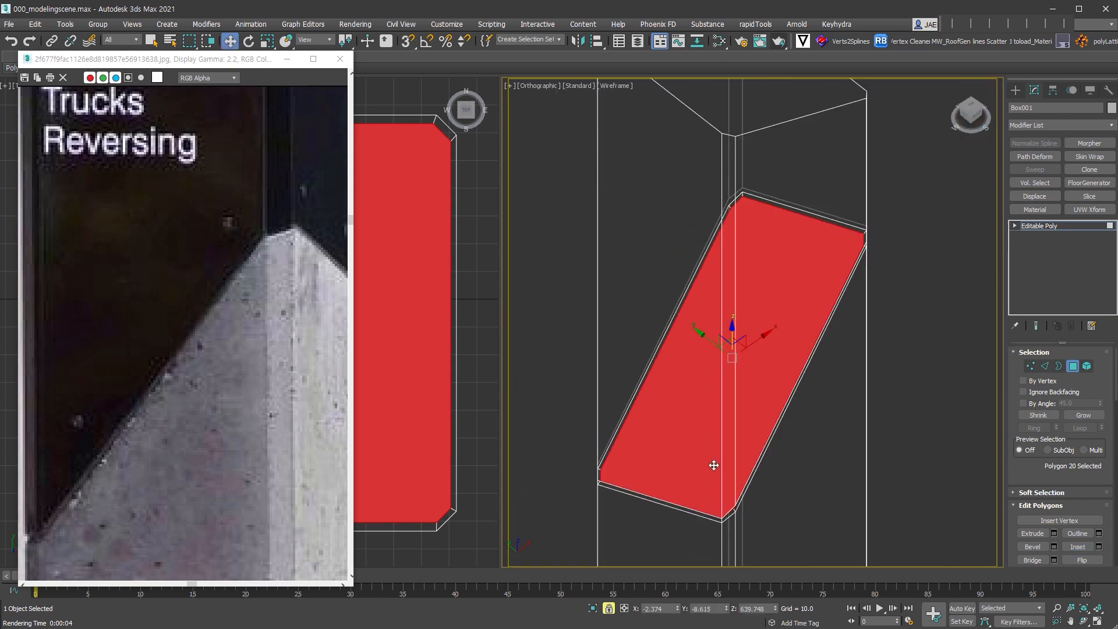
alt+middle_drag(743, 370, 730, 367)
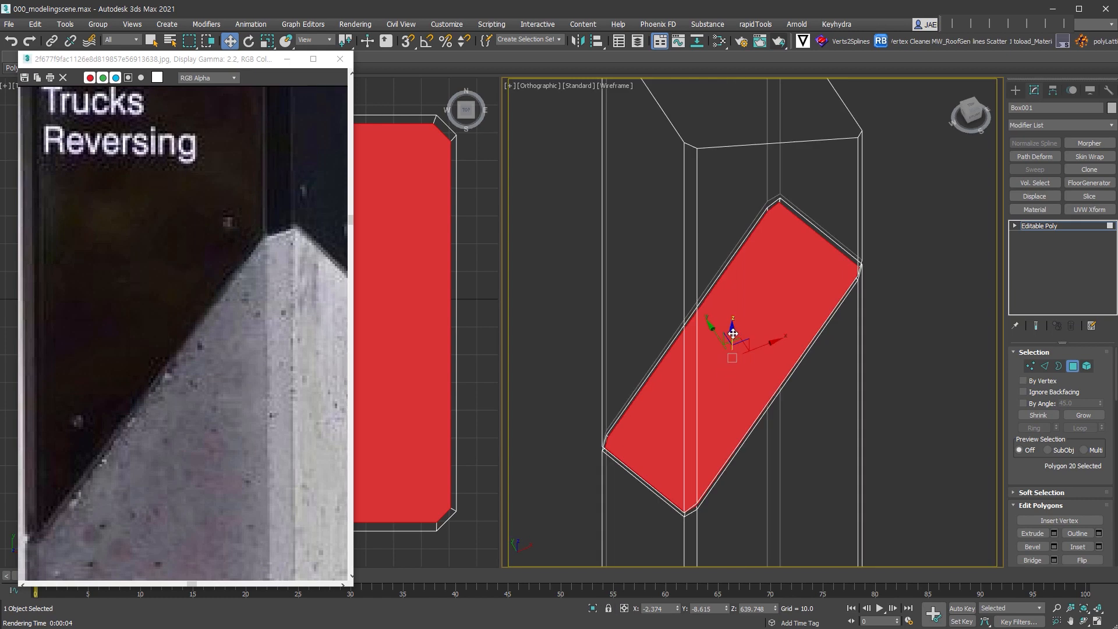
mouse_move(732, 333)
mouse_down()
mouse_move(732, 297)
mouse_move(732, 334)
mouse_up()
click(872, 373)
click(1059, 367)
click(815, 239)
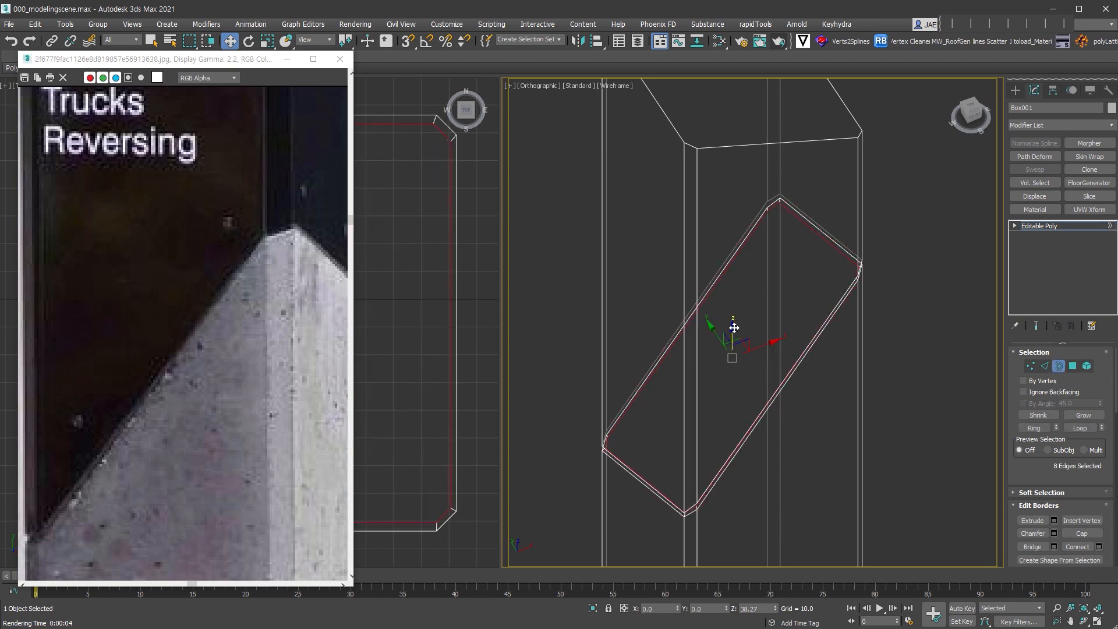
shift+drag(732, 330, 732, 313)
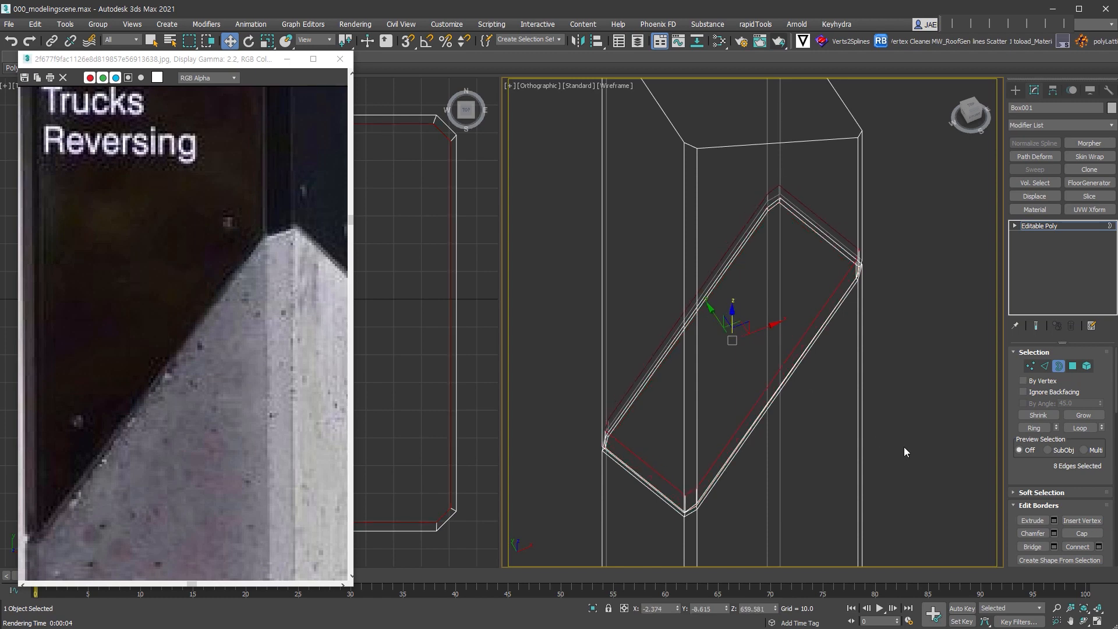
- Leave border editing, restore the shaded display and examine the recessed diagonal joint against the reference photo
click(1059, 366)
scroll(911, 412, down, 6)
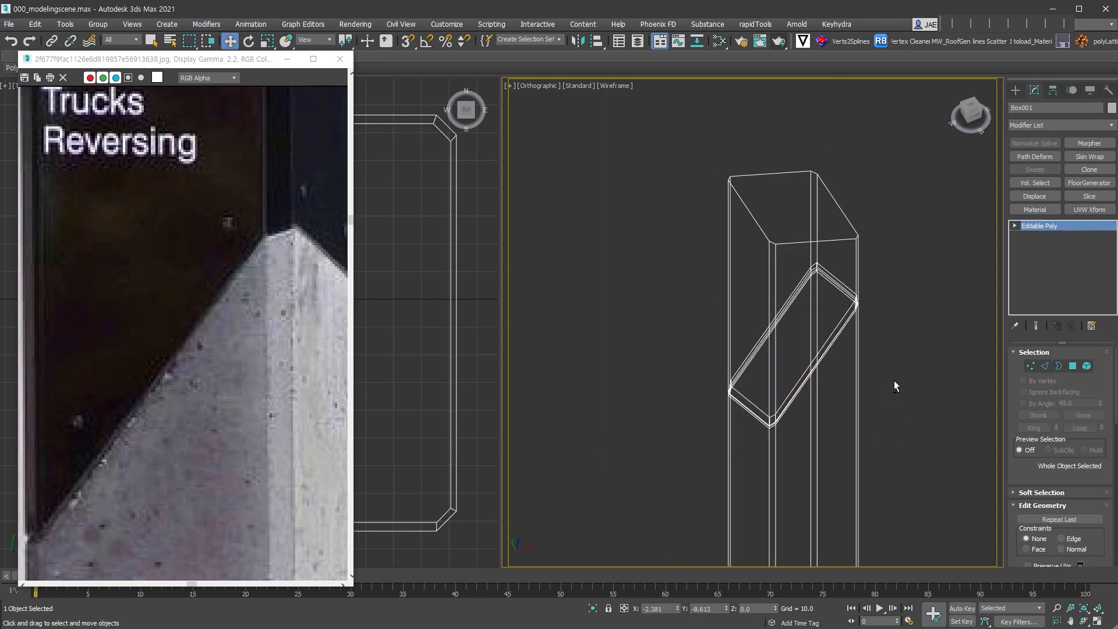
middle_drag(840, 322, 839, 312)
key(F3)
scroll(816, 287, up, 6)
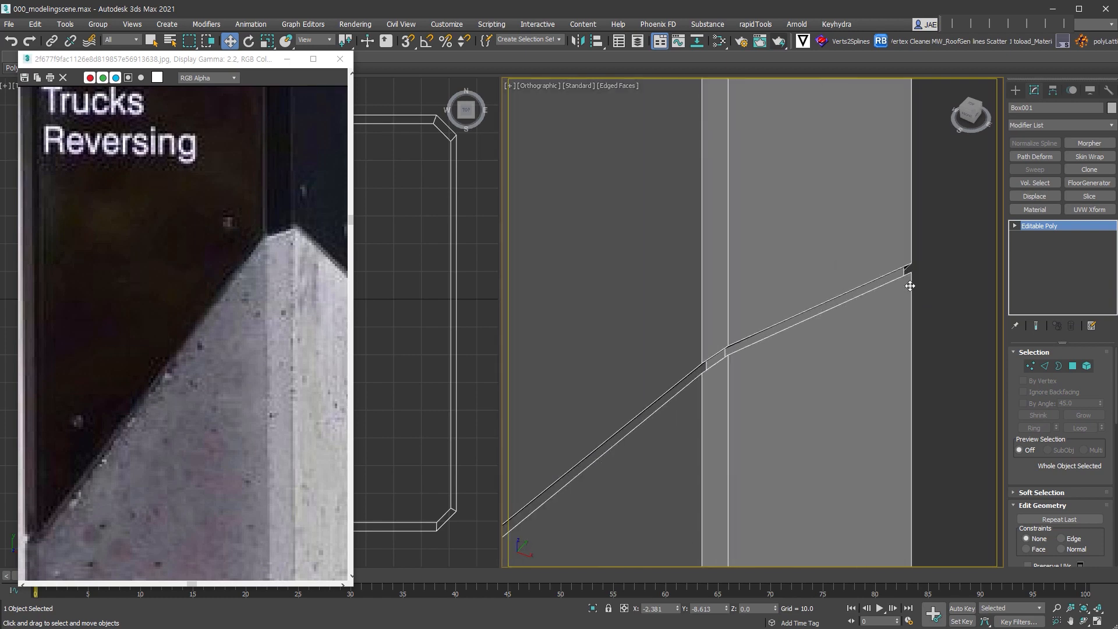
scroll(908, 285, down, 5)
scroll(270, 377, down, 4)
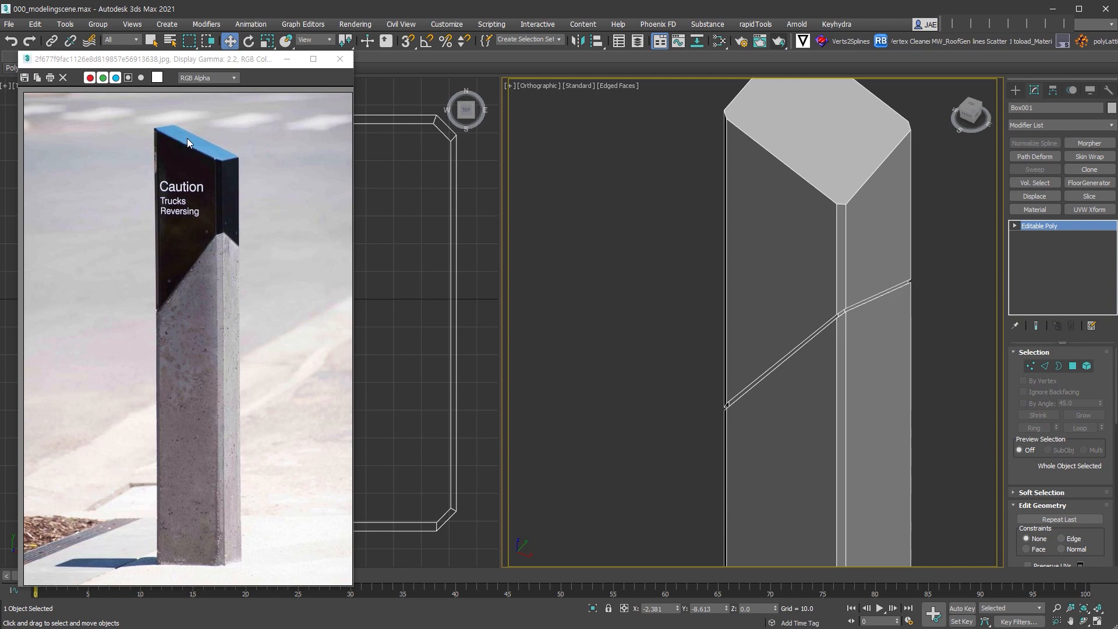
- Inset the sloped top face of the post by a narrow margin
middle_drag(880, 214, 852, 263)
click(1075, 371)
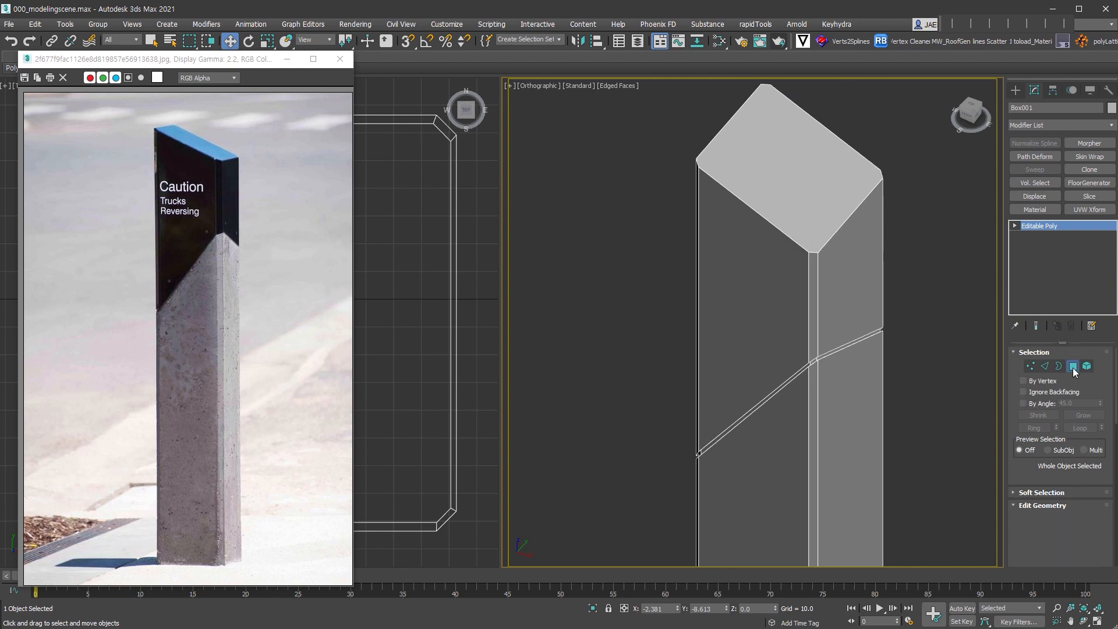
click(789, 169)
middle_drag(789, 144, 774, 212)
right_click(760, 256)
click(704, 264)
drag(776, 238, 775, 247)
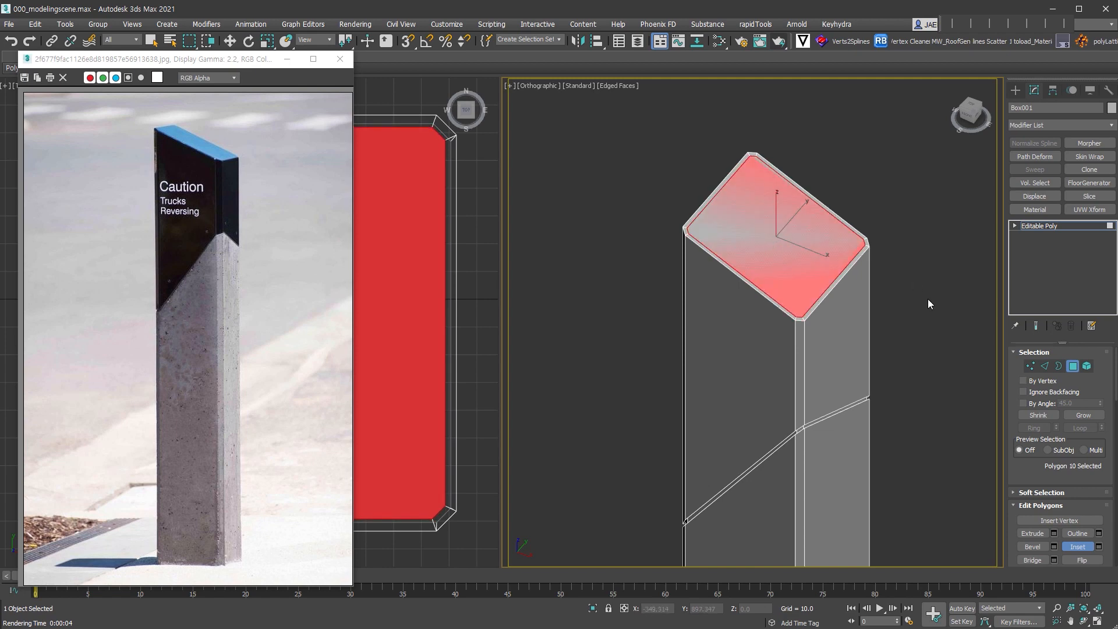
- Assign material ID 2 to all faces except the inset top face, and material ID 3 to the lower concrete element
scroll(1048, 442, down, 10)
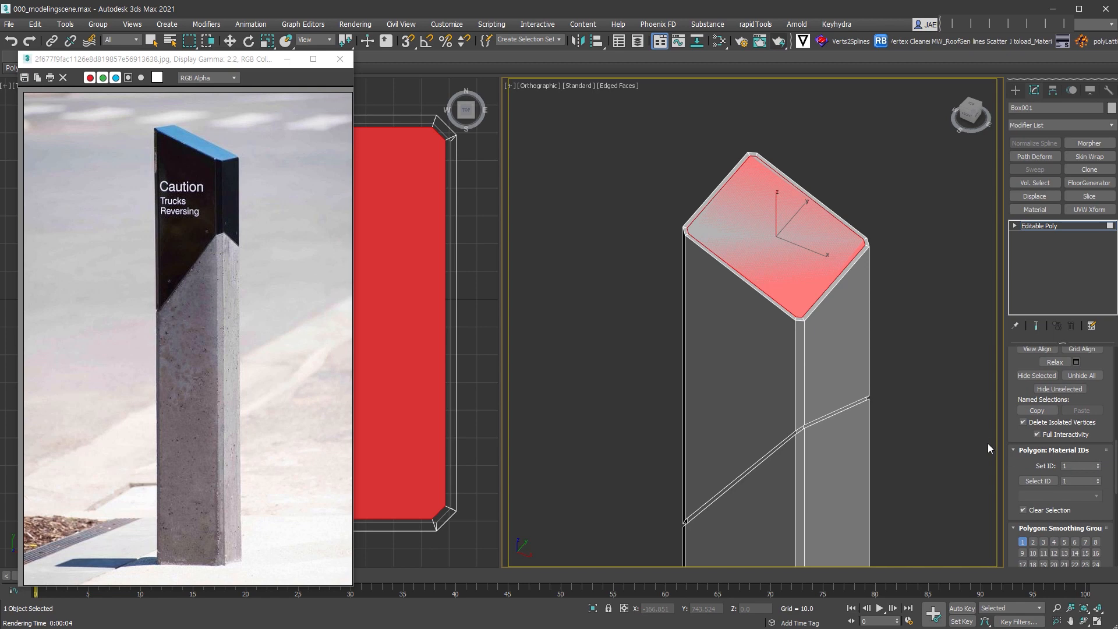
key(ctrl+i)
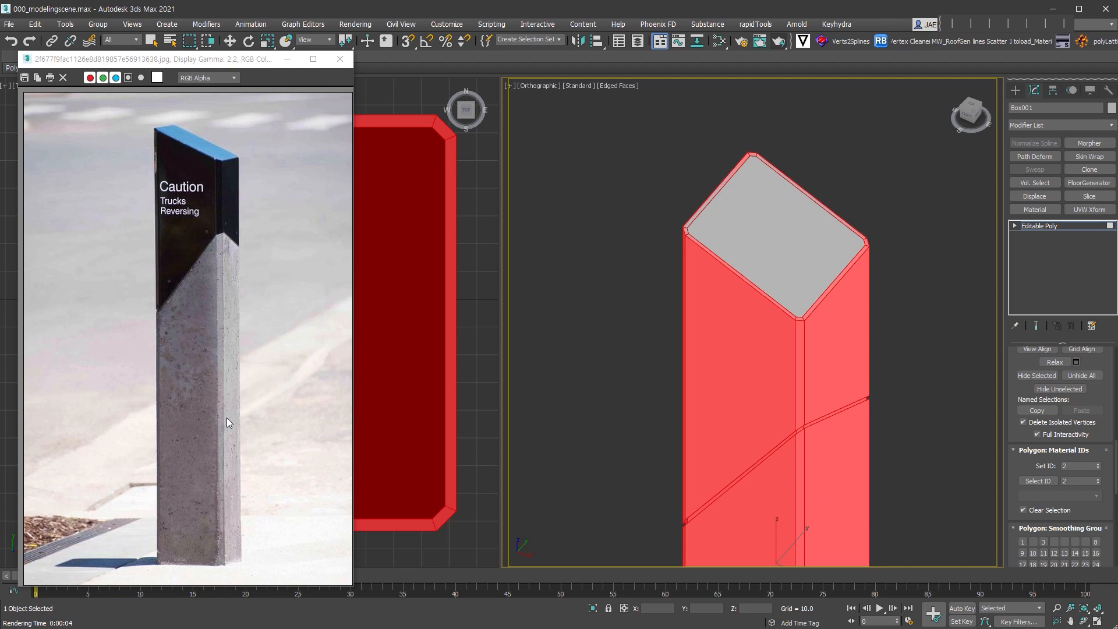
click(1015, 226)
click(1038, 276)
click(942, 488)
click(843, 510)
click(1099, 401)
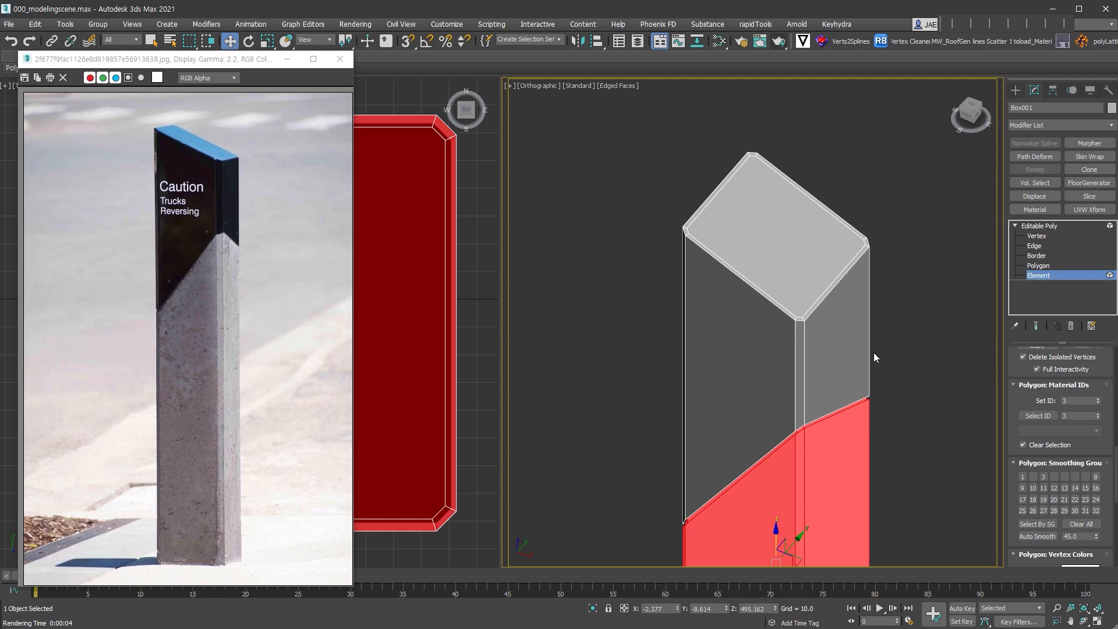
click(1040, 226)
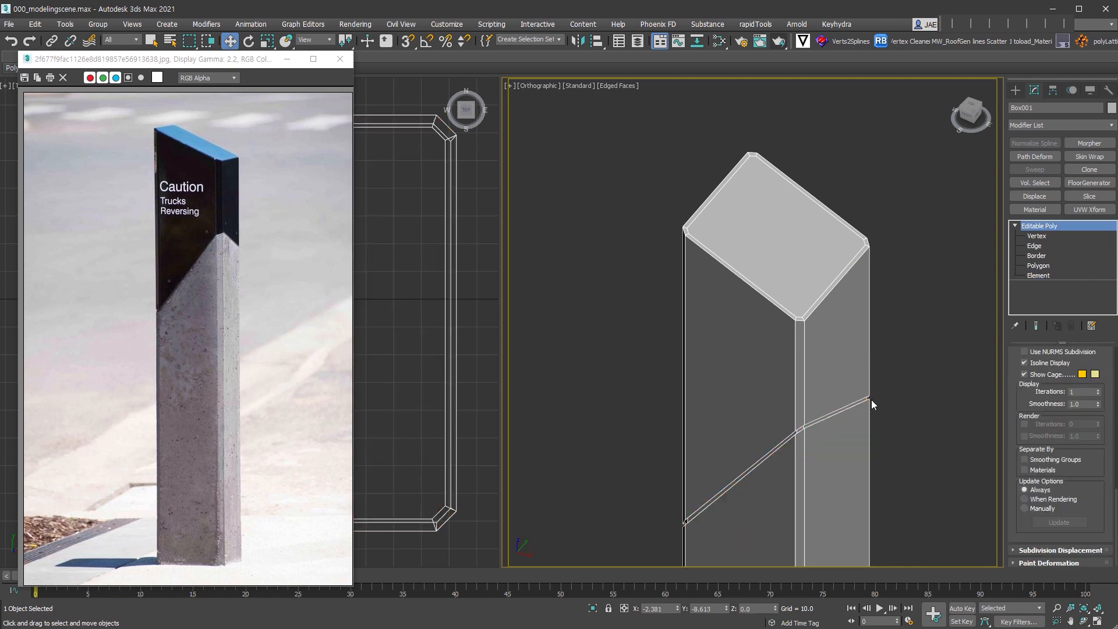
click(1034, 246)
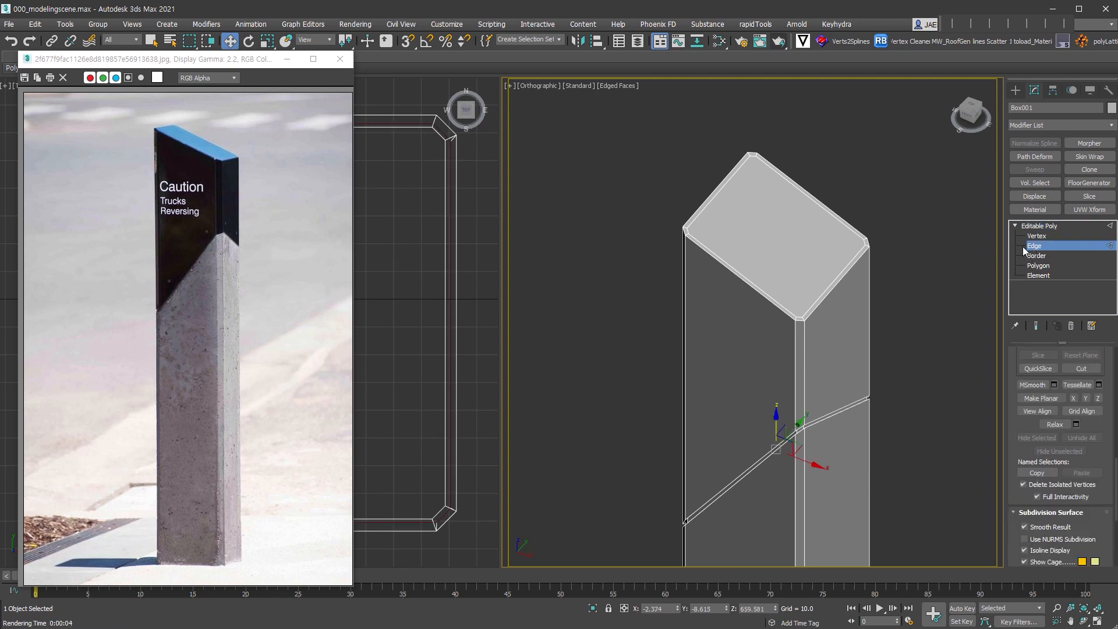
scroll(765, 287, up, 5)
double_click(764, 323)
scroll(765, 329, down, 2)
middle_drag(765, 329, 762, 222)
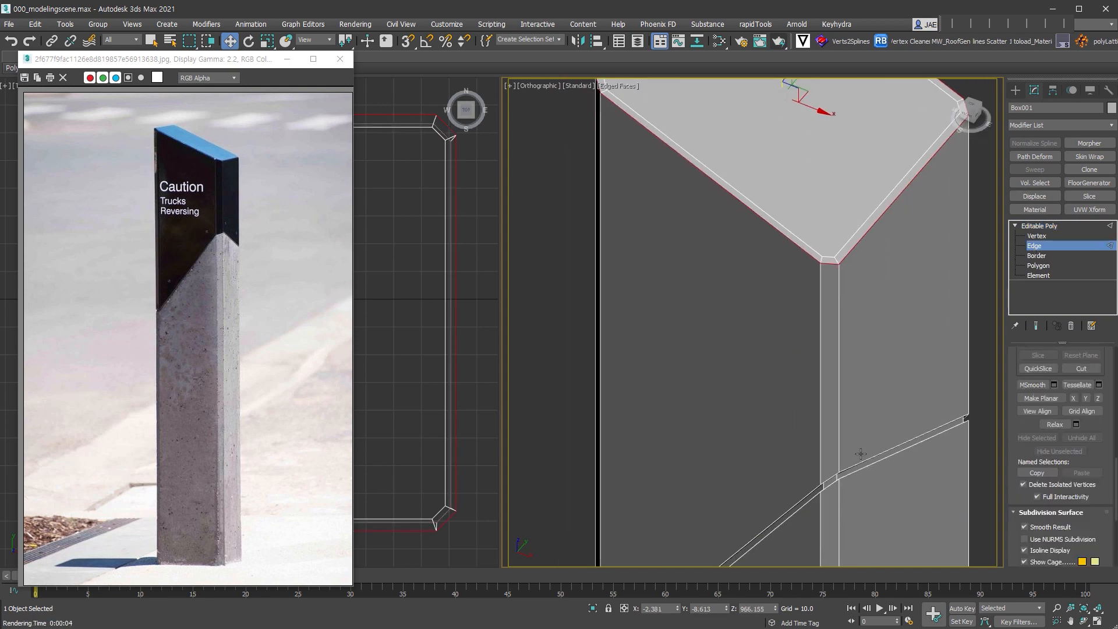
scroll(881, 446, up, 2)
ctrl+click(886, 455)
middle_drag(876, 457, 861, 376)
scroll(853, 381, down, 2)
scroll(861, 377, up, 2)
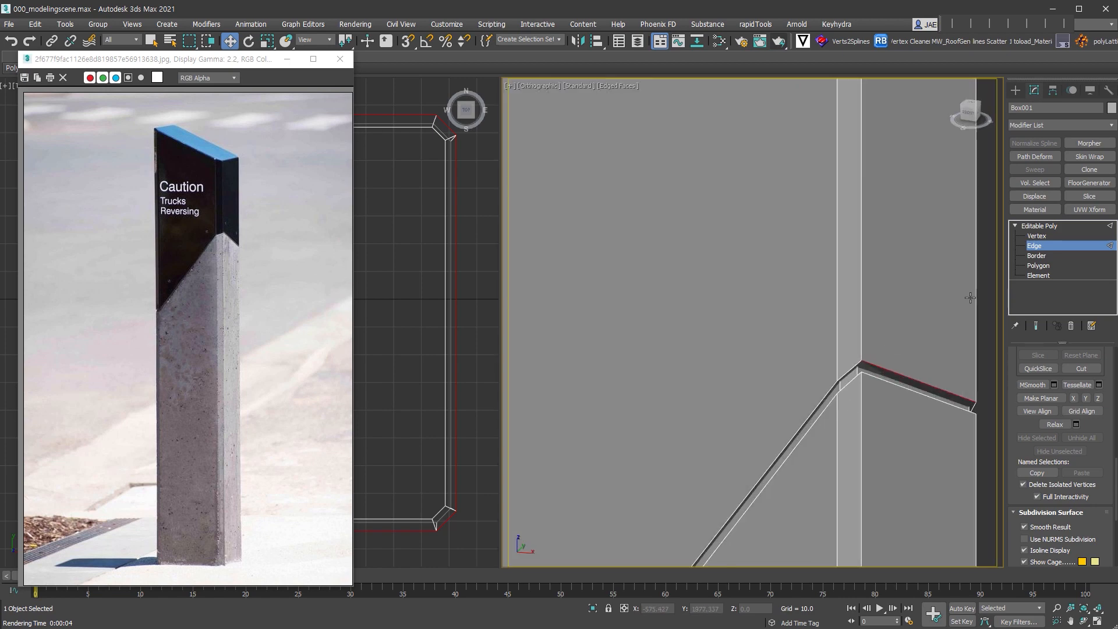
- Inset the underside face of the upper sign panel at the diagonal joint by a narrow margin
click(1039, 266)
click(880, 370)
scroll(880, 370, up, 2)
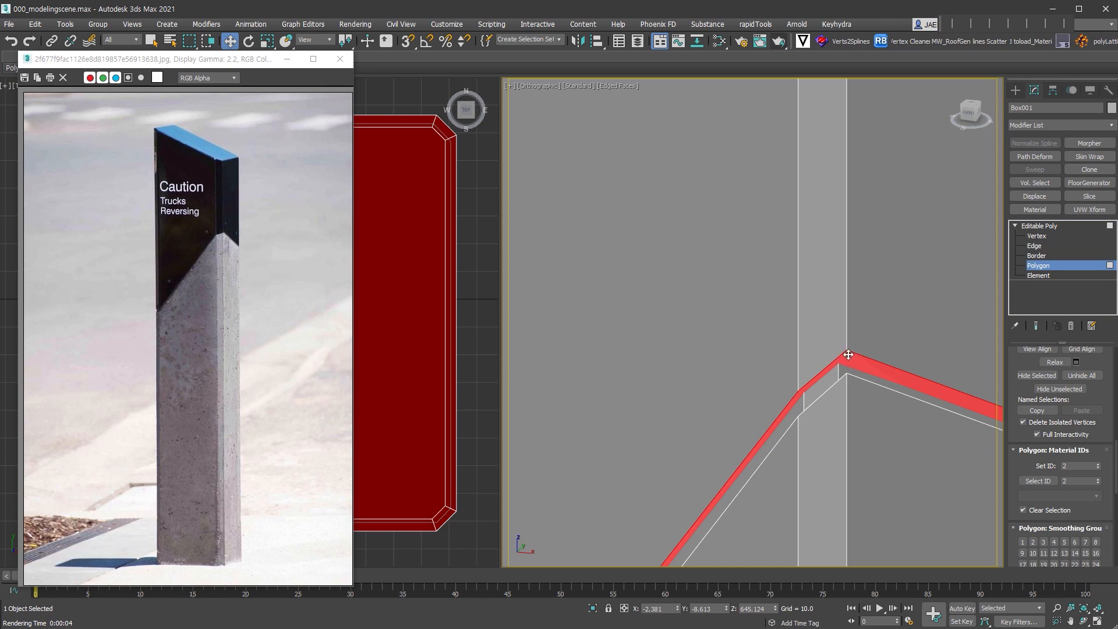
right_click(875, 369)
click(858, 427)
drag(873, 368, 866, 383)
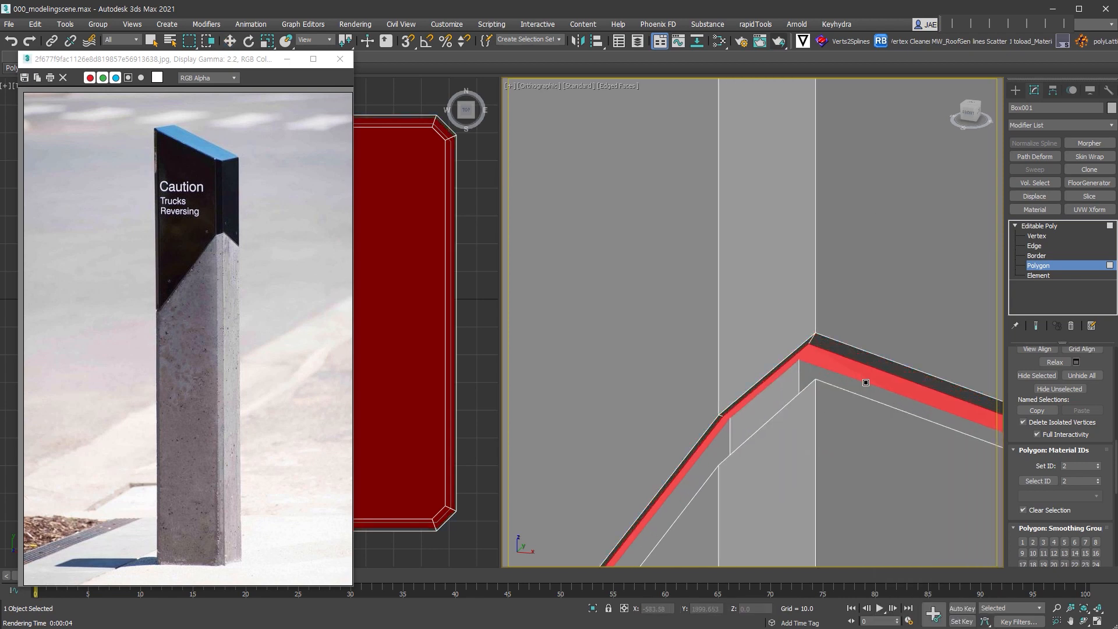
- Select the outer edge loops around the upper panel's underside and around the sloped top
click(1037, 246)
double_click(899, 366)
scroll(899, 365, down, 4)
alt+middle_drag(904, 253, 814, 329)
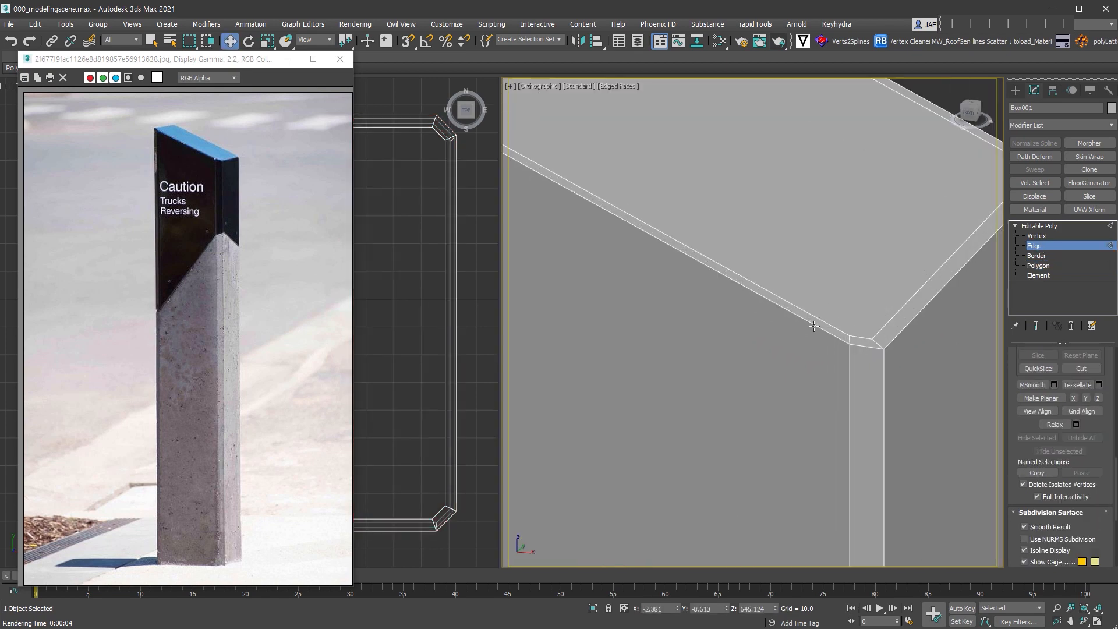
ctrl+double_click(814, 326)
scroll(844, 351, down, 6)
middle_drag(873, 424, 875, 366)
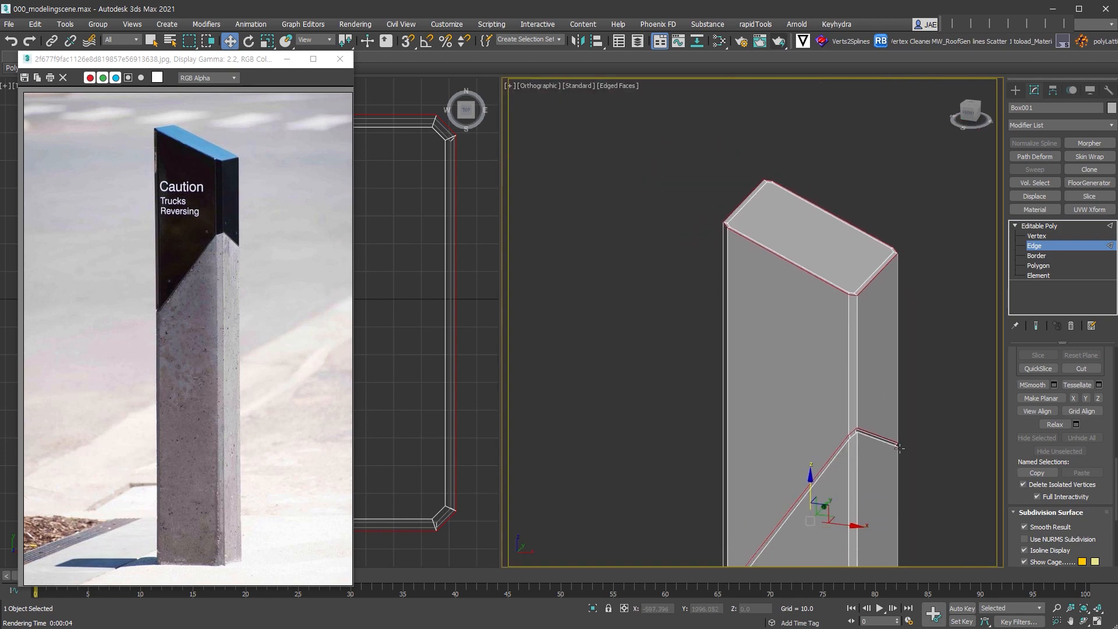
scroll(876, 260, up, 6)
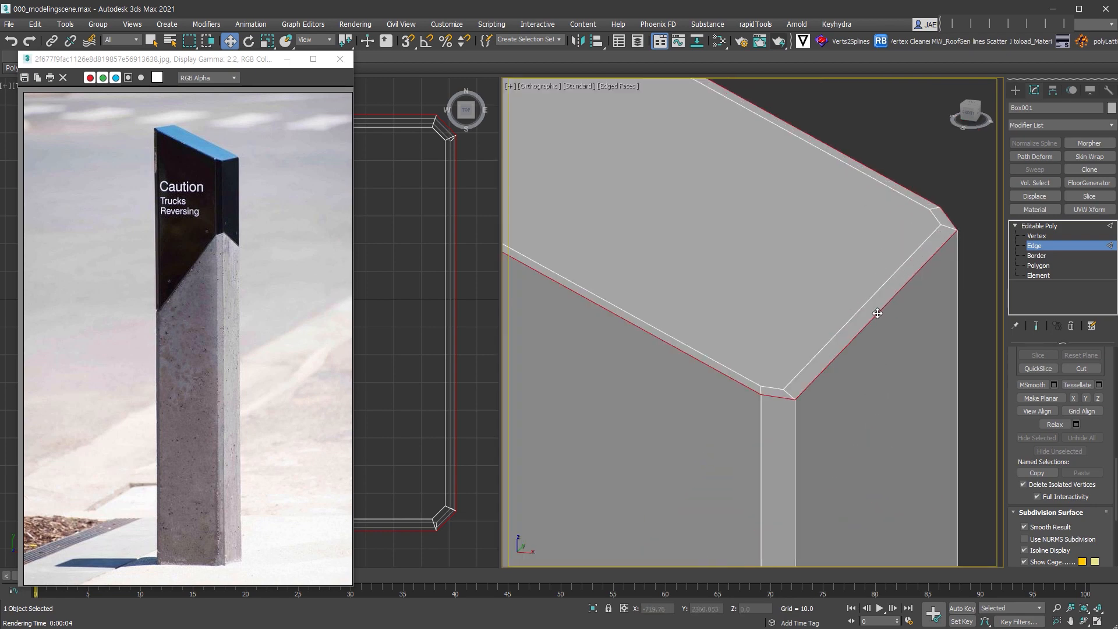
- Chamfer the selected edge loops by 1.319 with 4 segments, Open Chamfer off and smoothing on at a threshold of 30
right_click(873, 309)
click(752, 376)
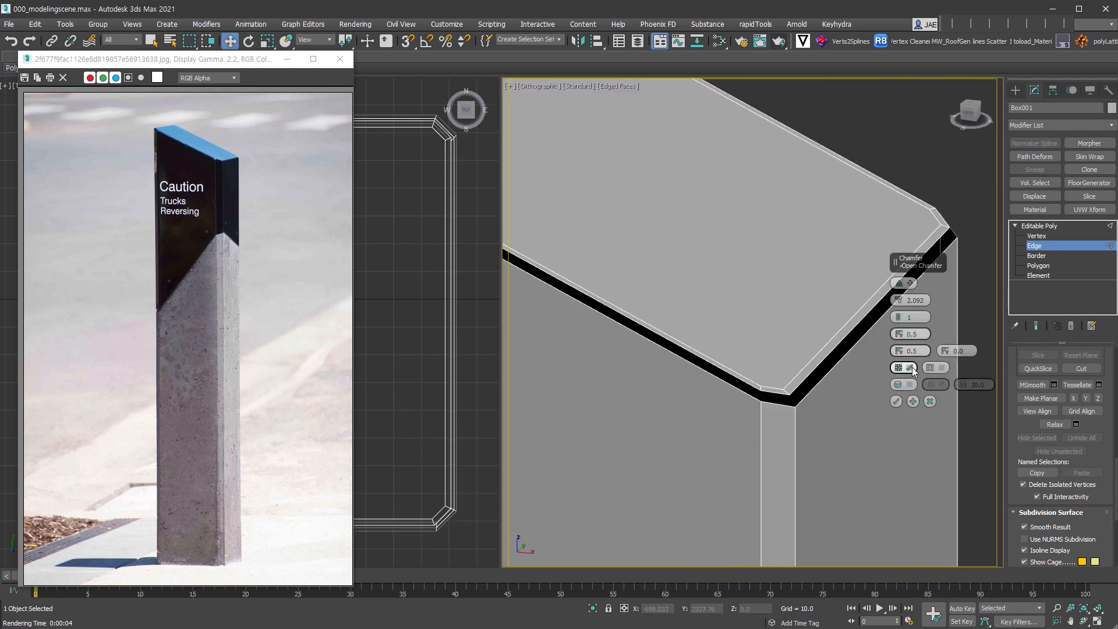
click(911, 370)
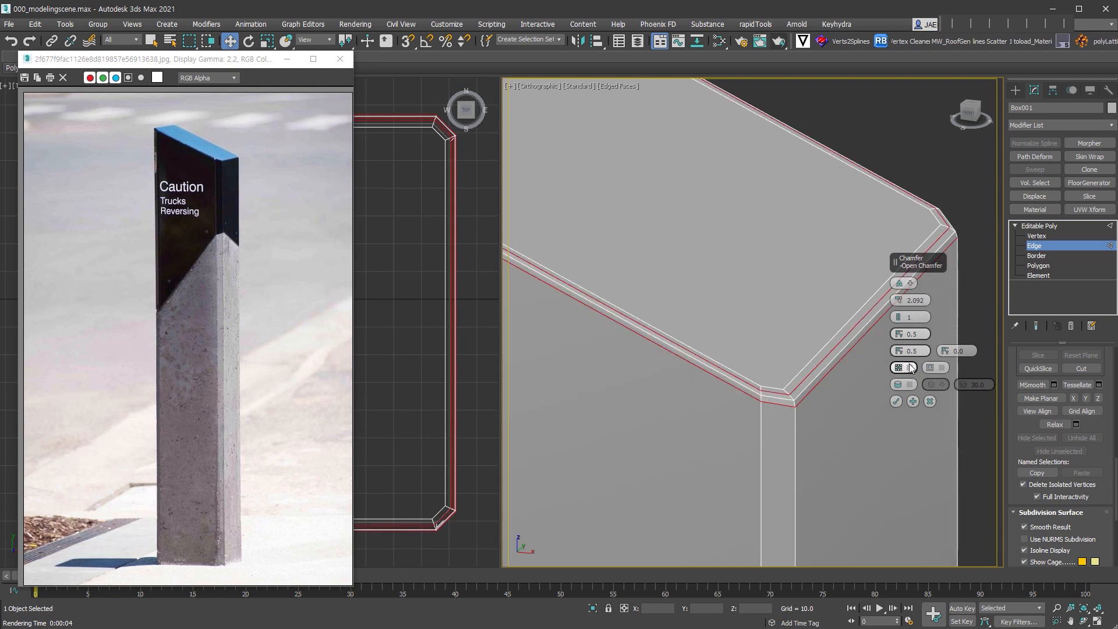
click(899, 314)
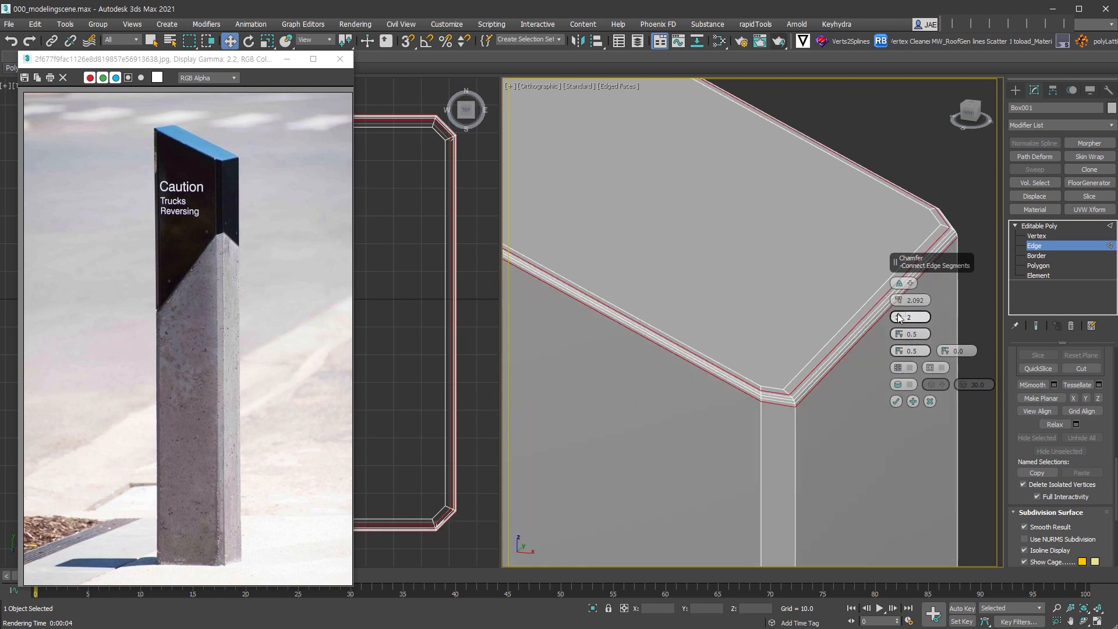
click(899, 315)
click(898, 315)
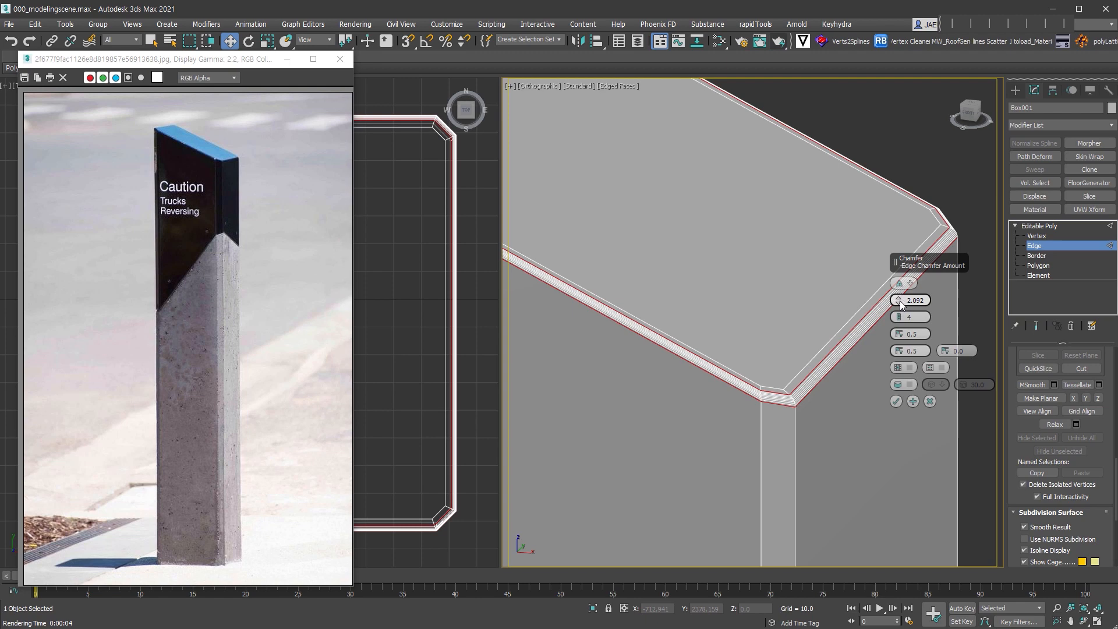
drag(899, 305, 899, 302)
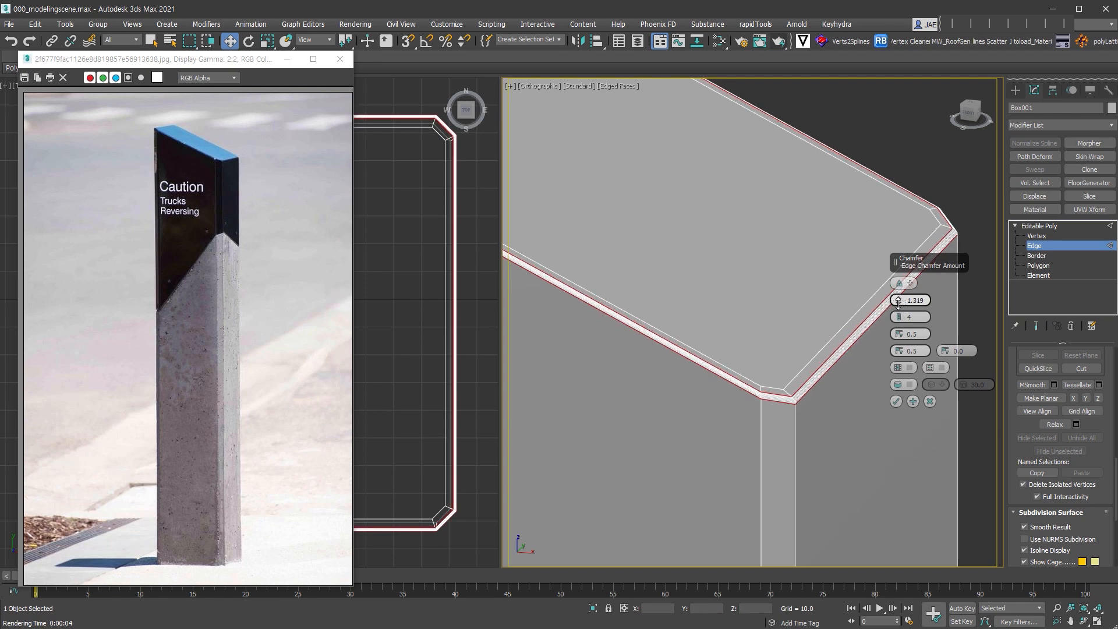
click(910, 384)
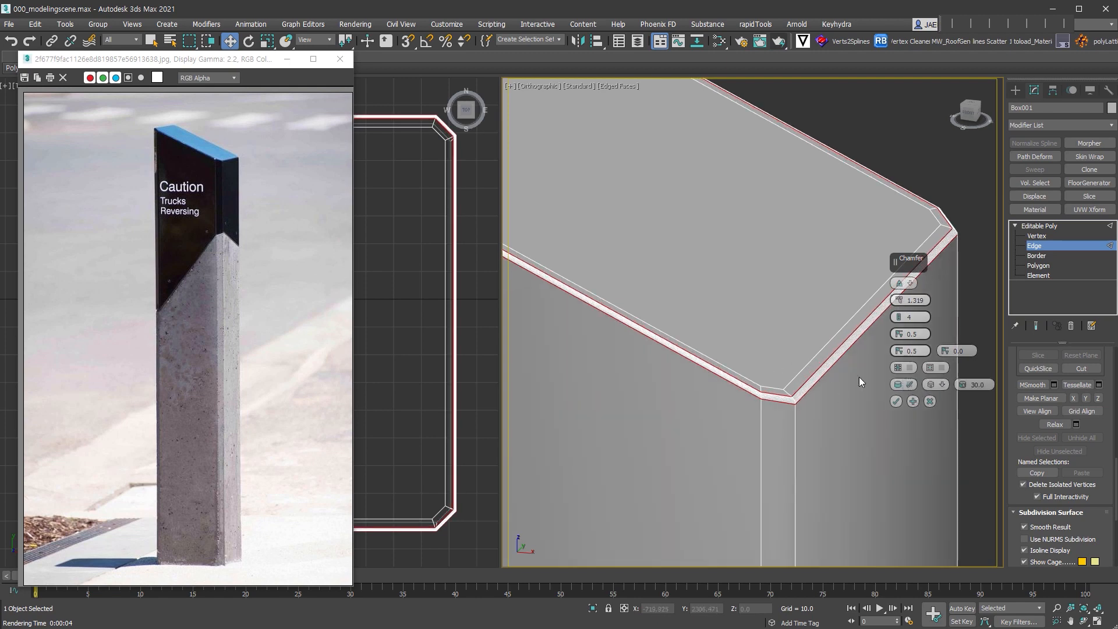
click(937, 385)
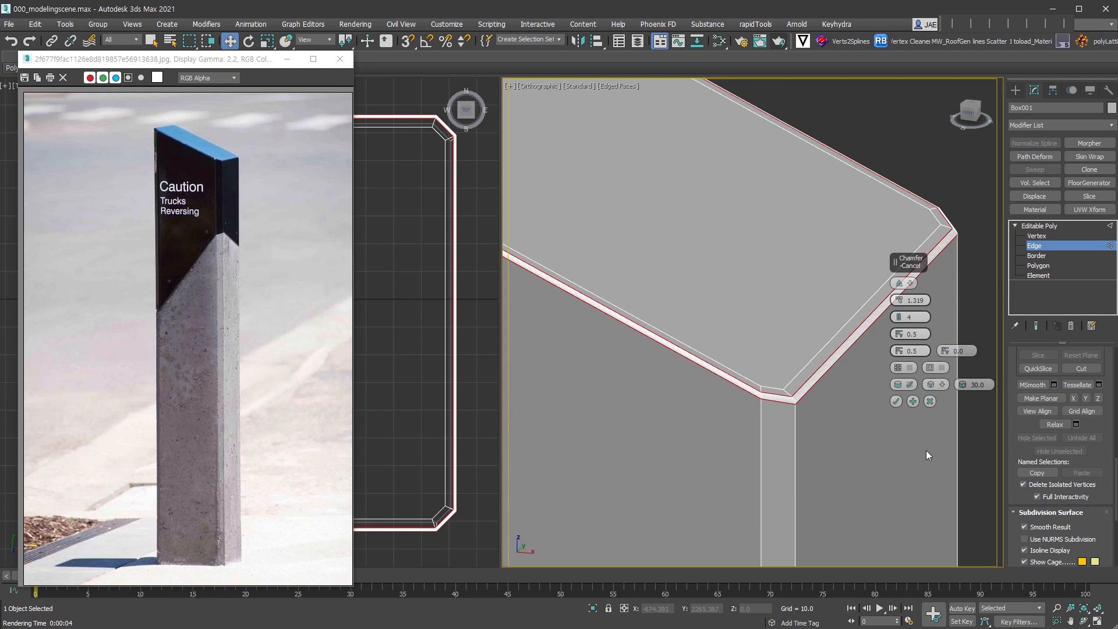
click(897, 401)
- Leave edge editing and examine the chamfered top and joint edges with and without edged faces, then the whole post
click(1040, 226)
key(F4)
scroll(819, 375, down, 3)
middle_drag(825, 391, 828, 128)
key(F4)
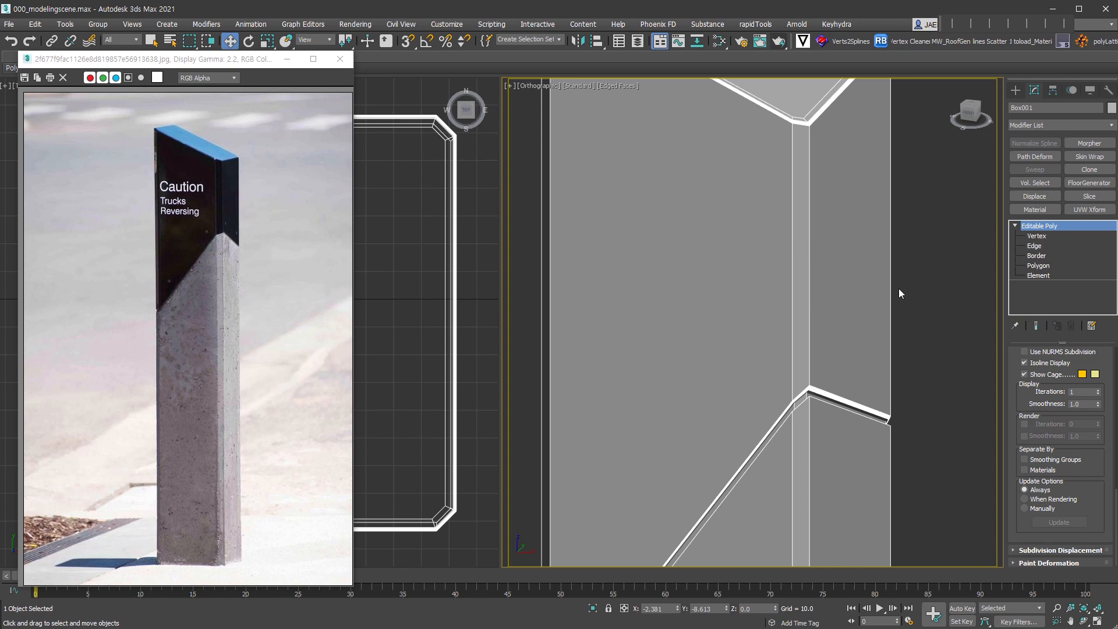
scroll(906, 341, down, 5)
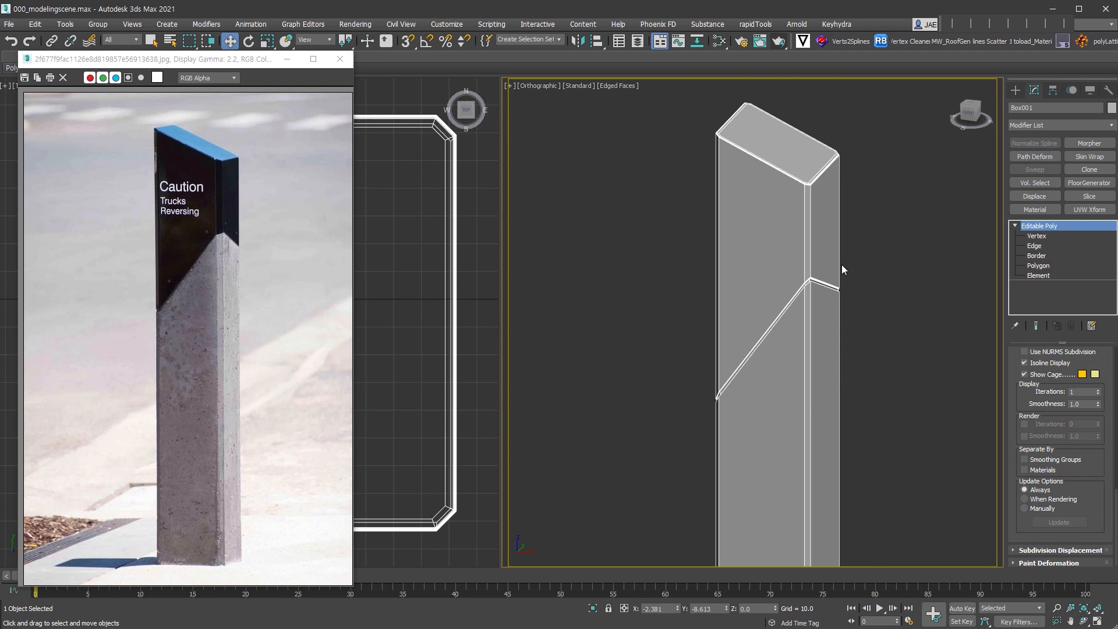
click(1015, 90)
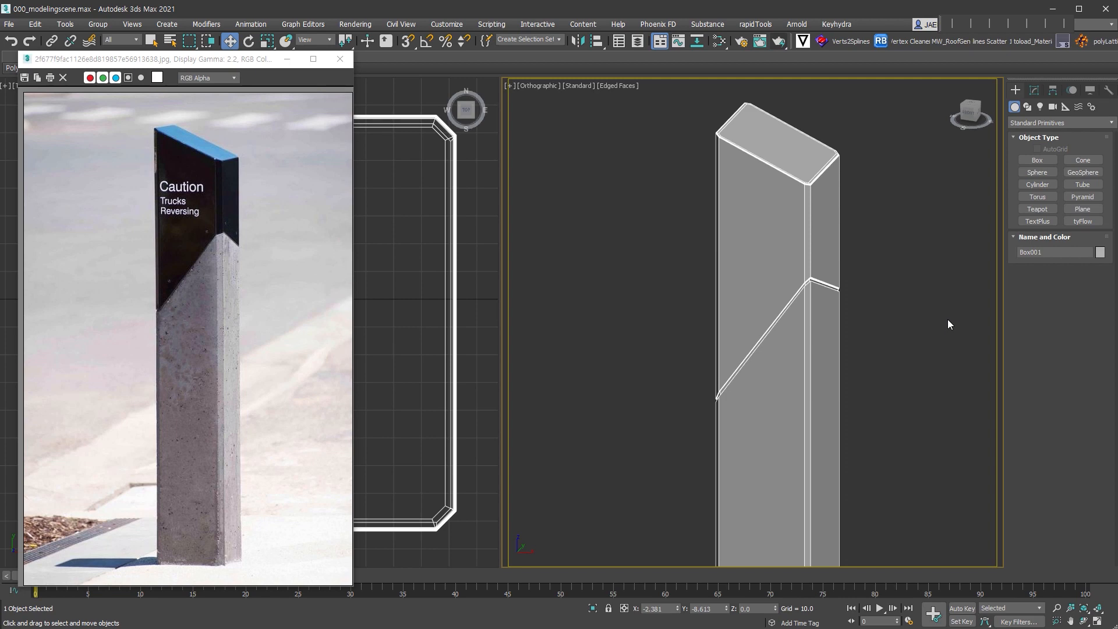
scroll(863, 310, down, 2)
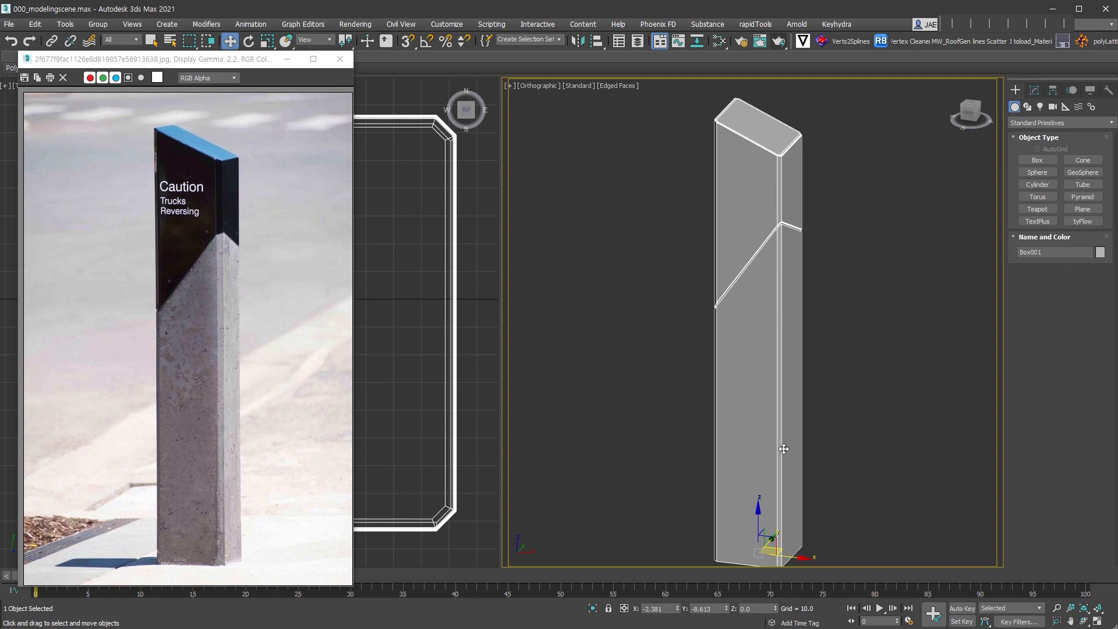
- Add a UVW Map modifier to the post with box mapping and length, width and height of 1000
click(1035, 91)
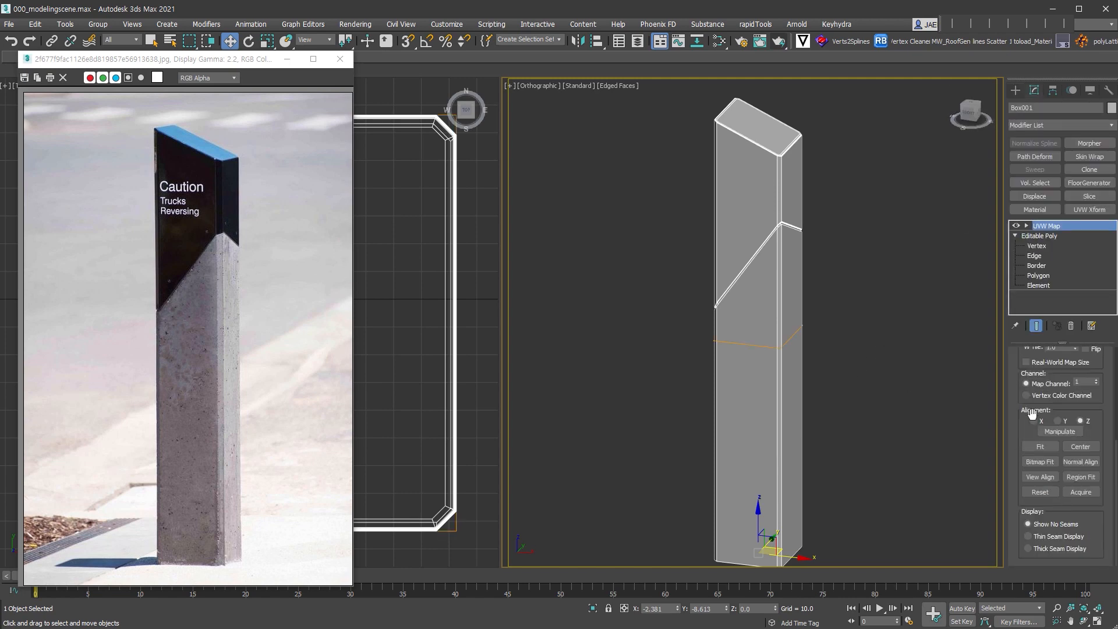
scroll(1057, 379, up, 4)
click(1052, 386)
double_click(1058, 421)
text(1000)
key(Tab)
text(1000)
key(Tab)
text(1000)
key(Return)
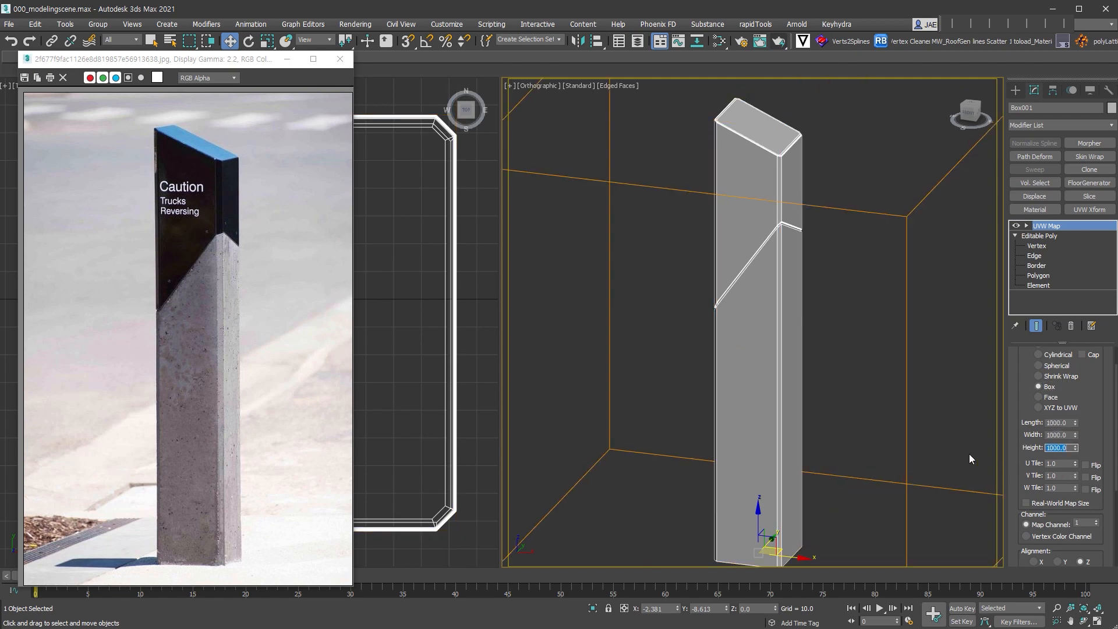
click(1015, 90)
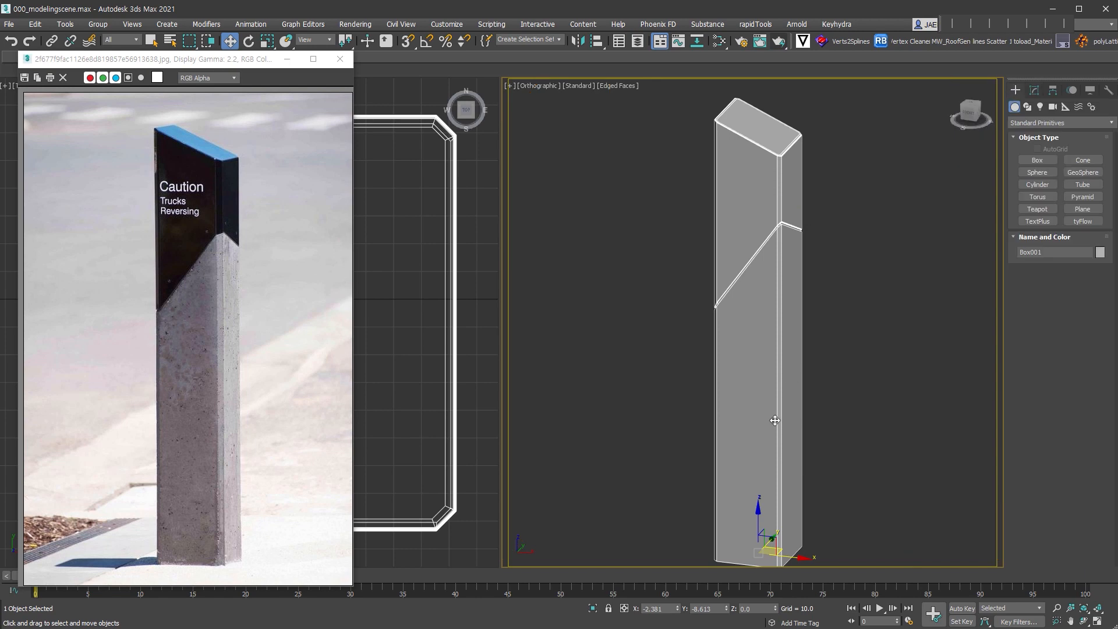
- Create a Multi/Sub-Object material with 3 sub-materials in the Slate Material Editor and enlarge its preview
key(m)
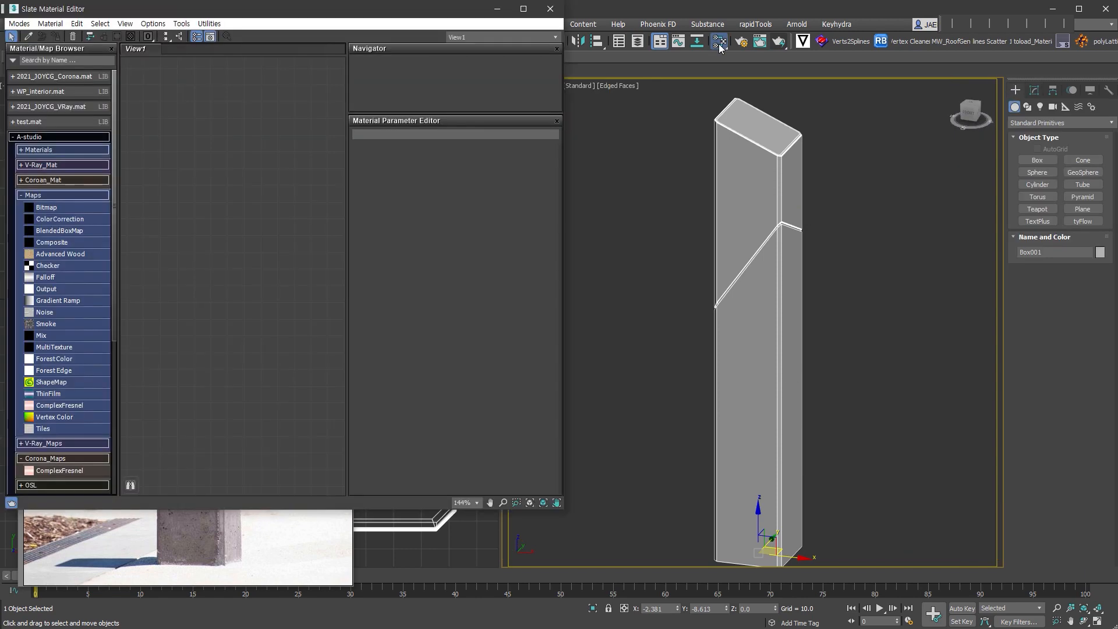
click(69, 194)
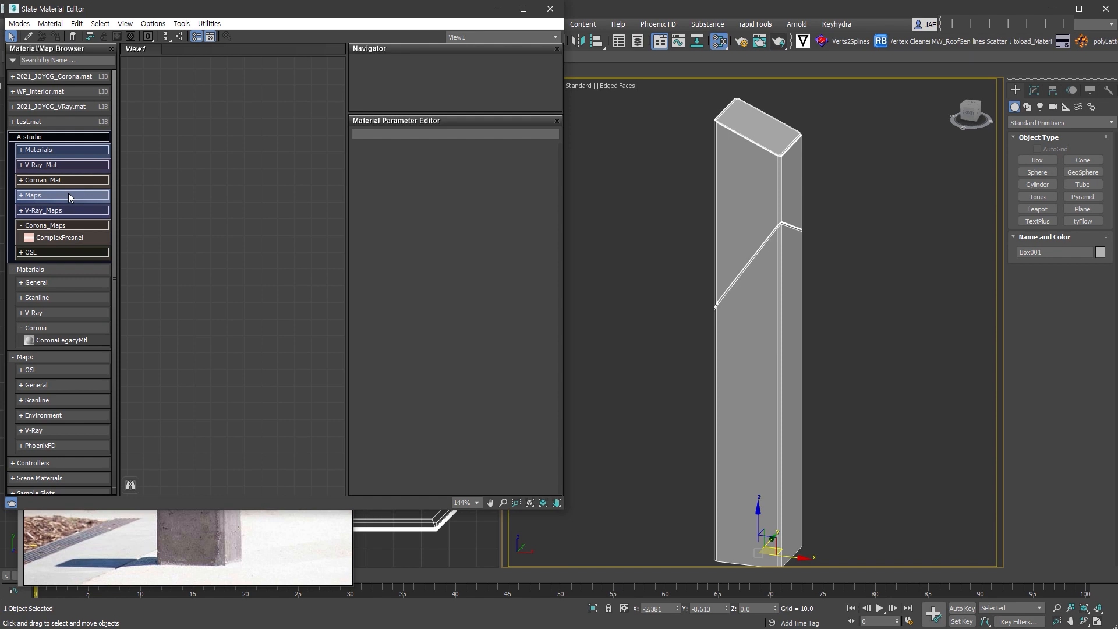
click(65, 149)
drag(62, 173, 273, 179)
click(418, 167)
text(3)
click(350, 257)
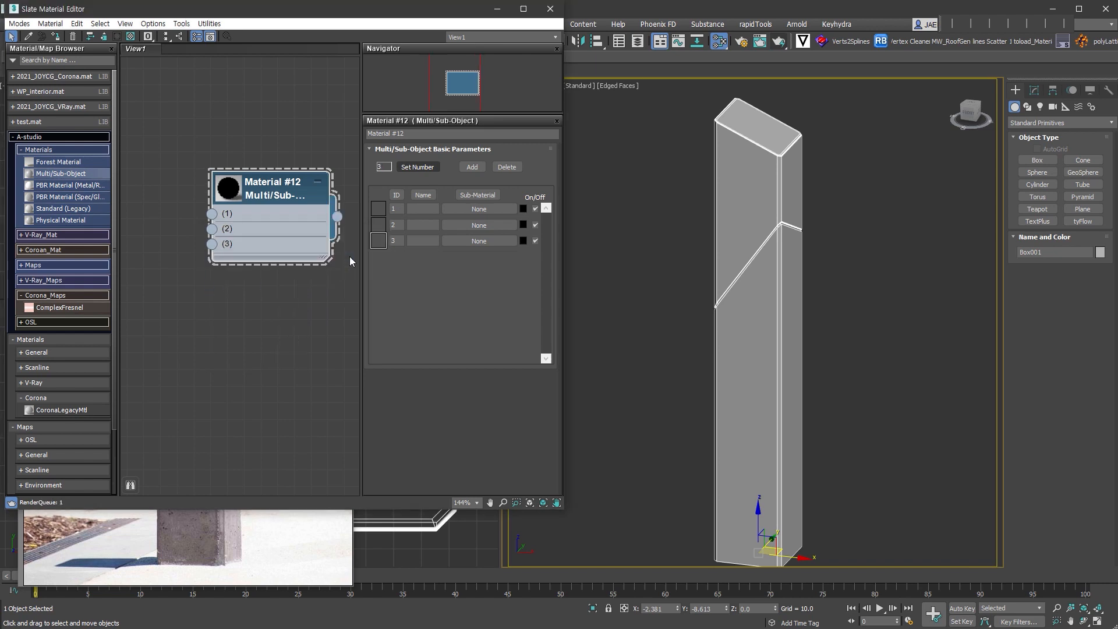
double_click(226, 197)
scroll(282, 197, down, 4)
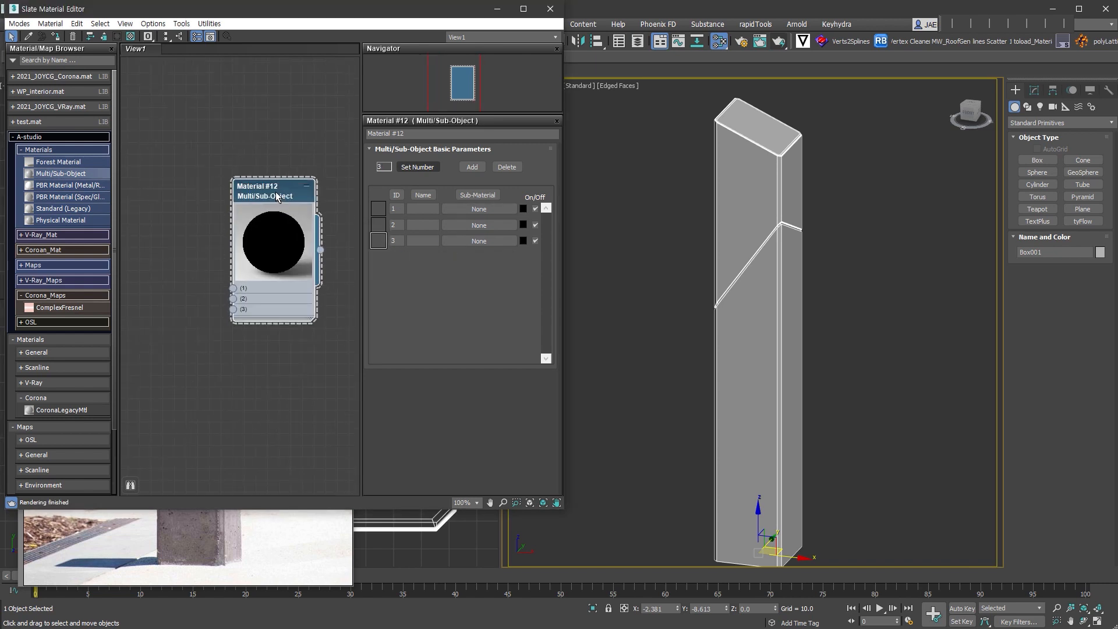
- Add a VRayMtl node beside the Multi/Sub-Object material
click(58, 150)
click(41, 165)
drag(48, 177, 170, 205)
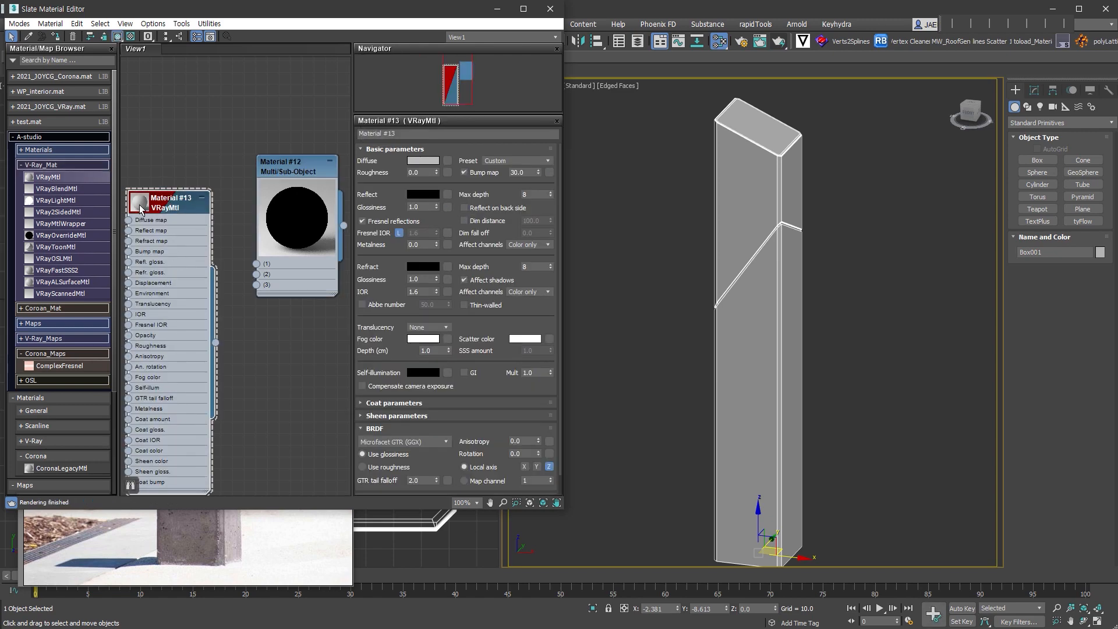
middle_drag(138, 205, 172, 196)
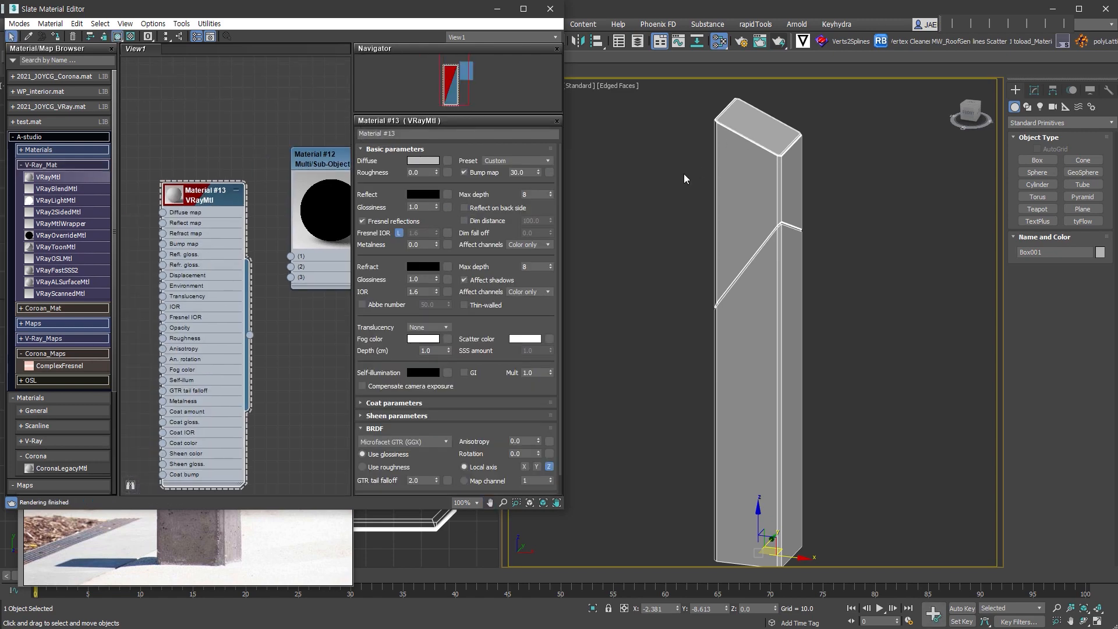
- Bring the reference photo into the material graph as a Bitmap node beside the VRayMtl, with a large preview
drag(256, 11, 242, 67)
drag(257, 187, 313, 414)
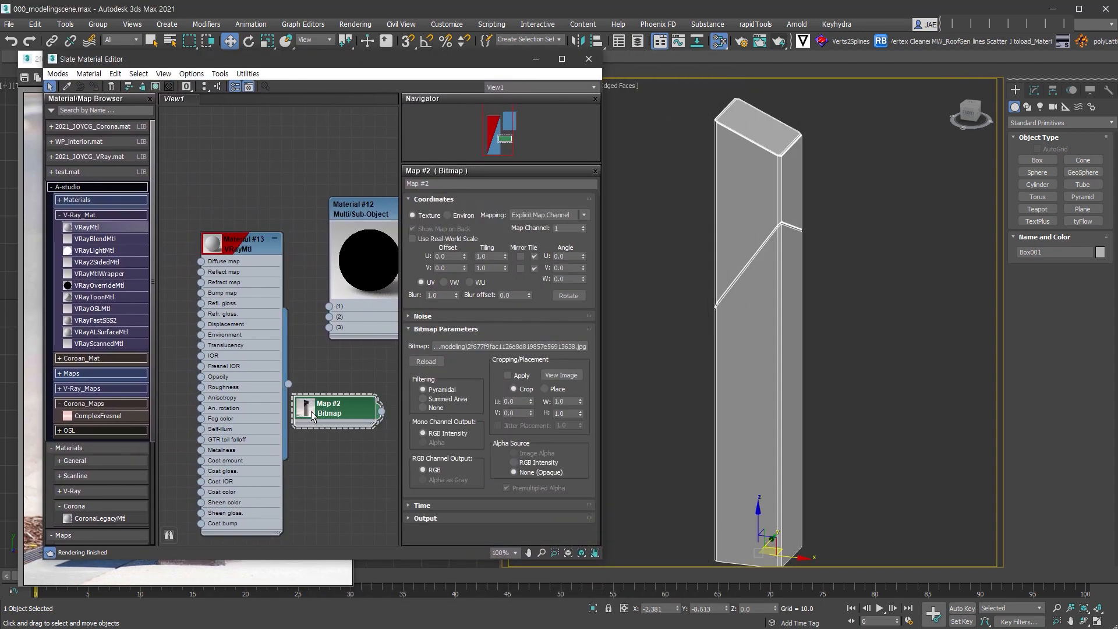
double_click(310, 414)
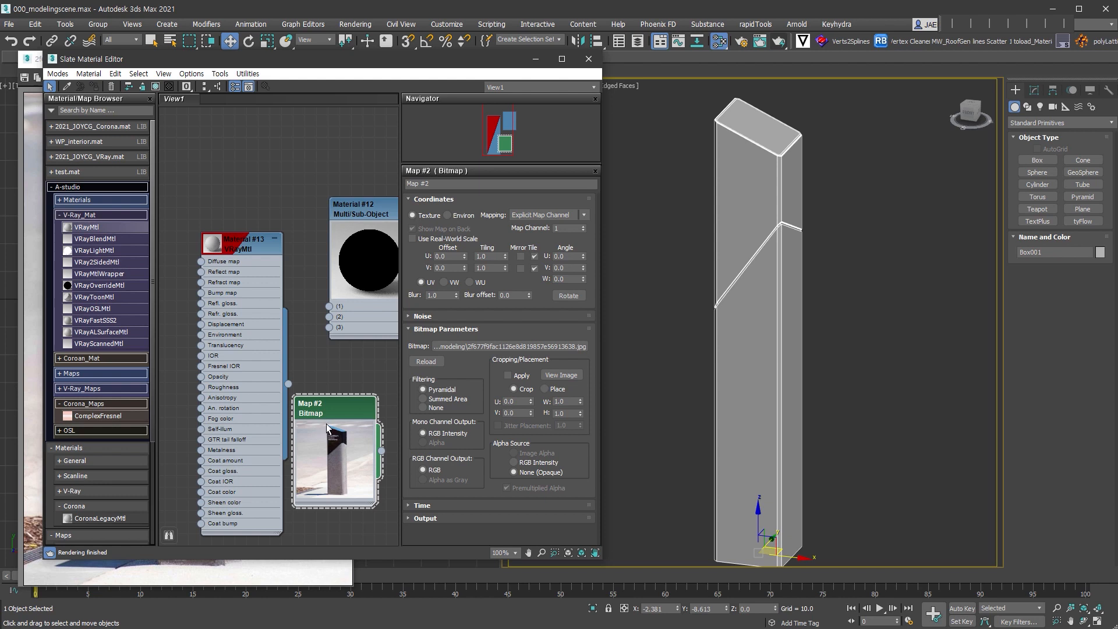
drag(328, 421, 217, 308)
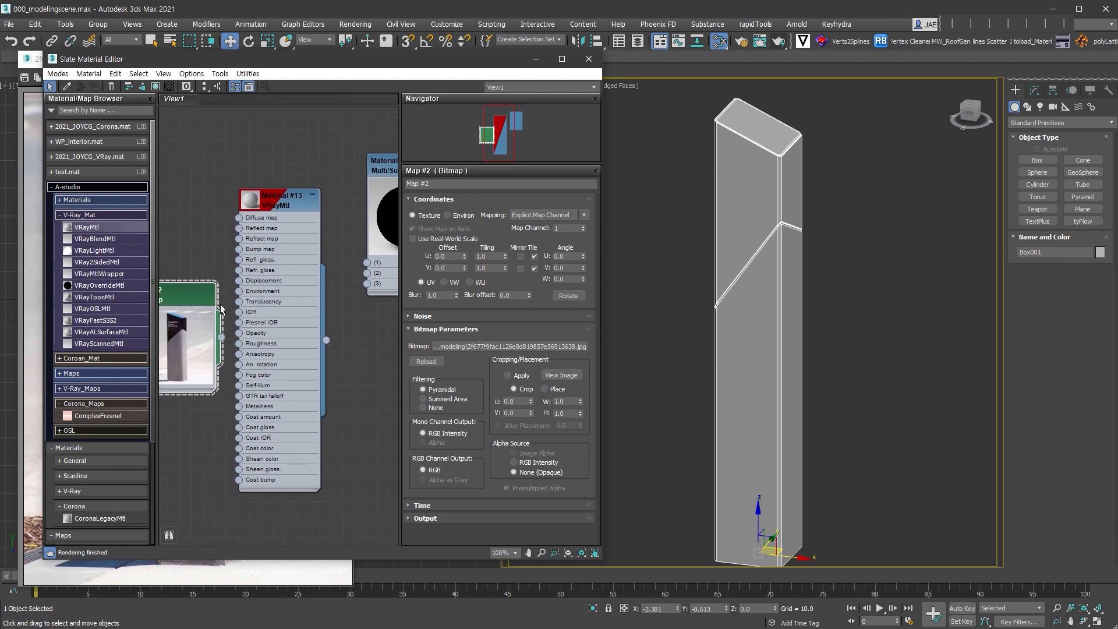
middle_drag(217, 308, 277, 323)
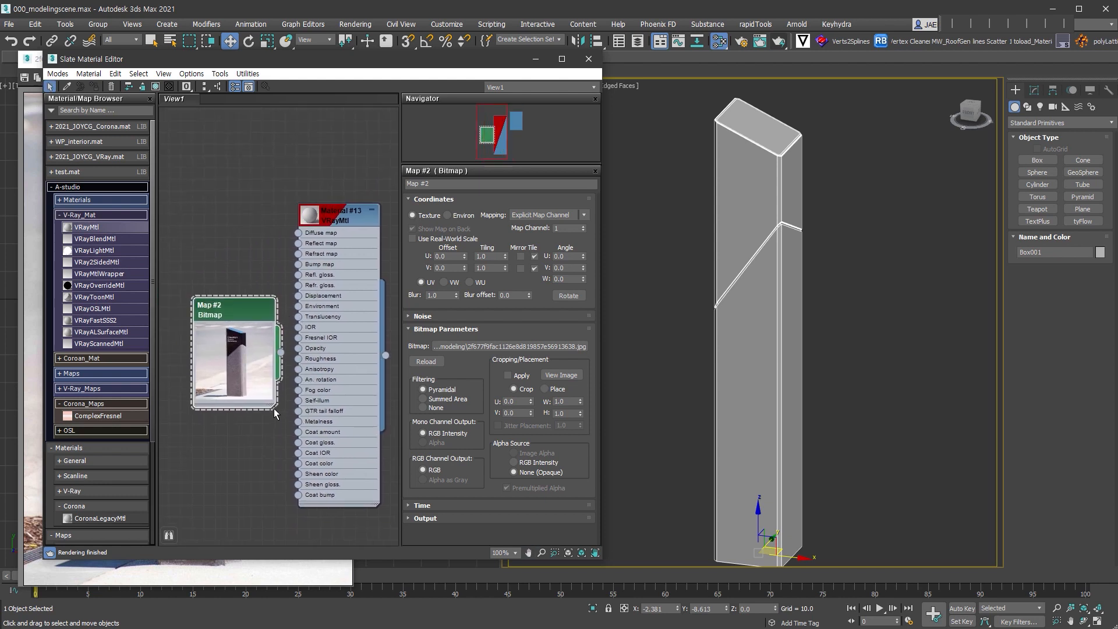
drag(271, 413, 365, 491)
- Sample the blue of the post's top from the reference photo as the VRayMtl's diffuse color, and delete the photo's Bitmap node
click(337, 223)
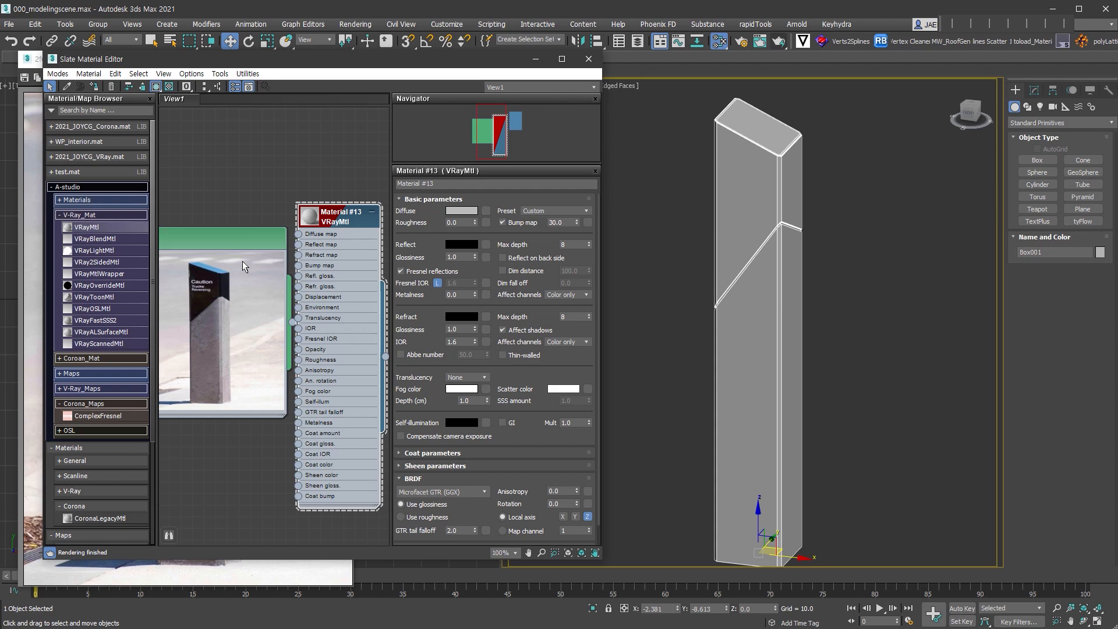
click(465, 211)
click(246, 177)
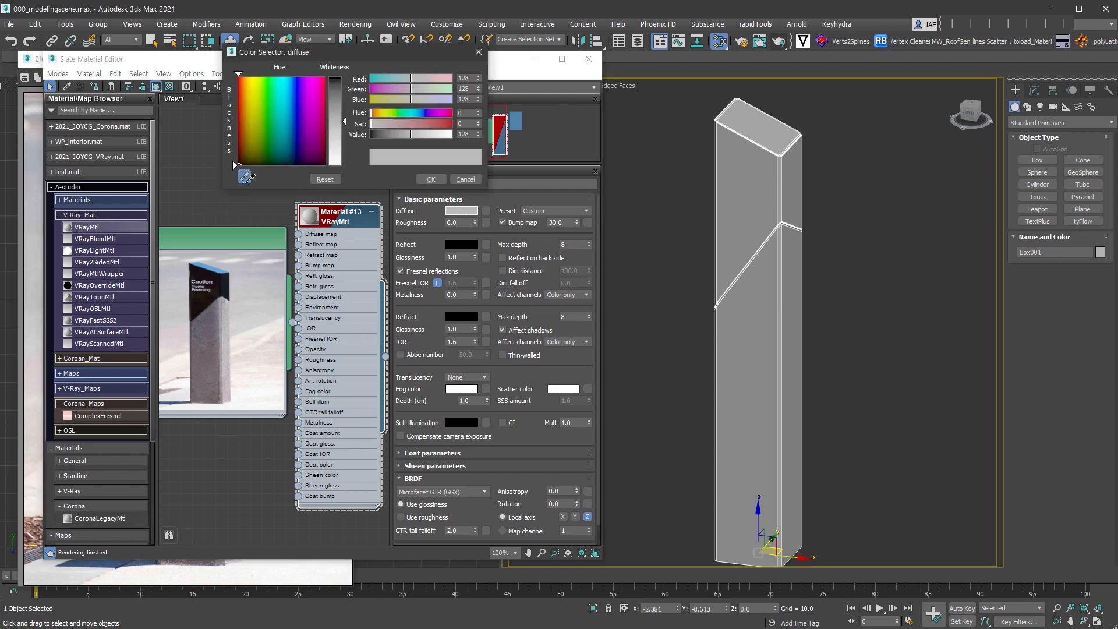
click(210, 268)
click(442, 179)
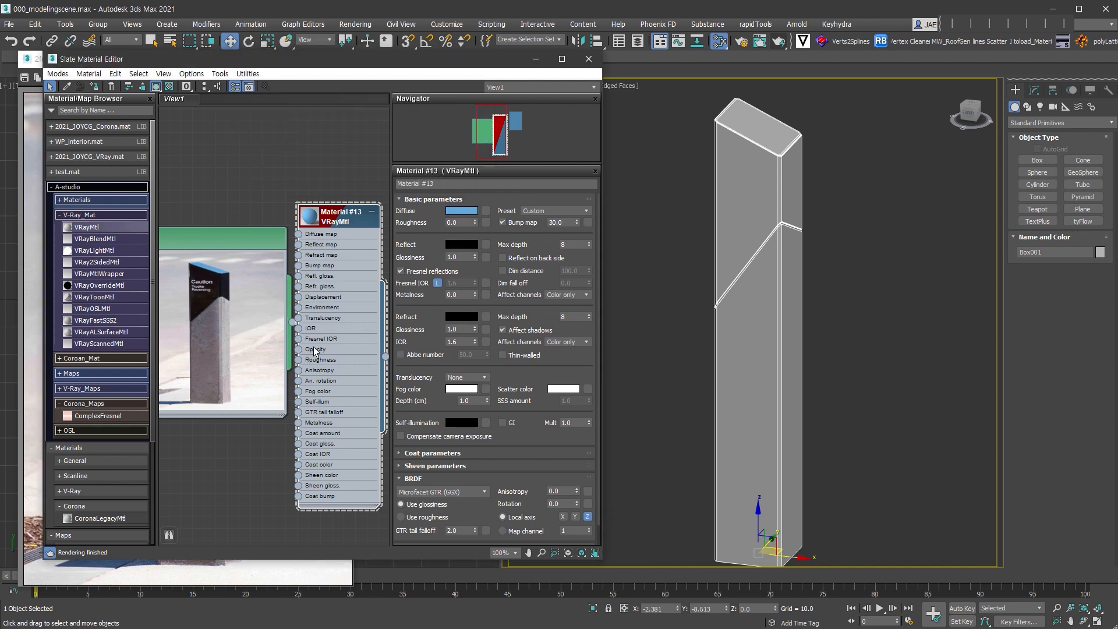
click(223, 302)
key(Delete)
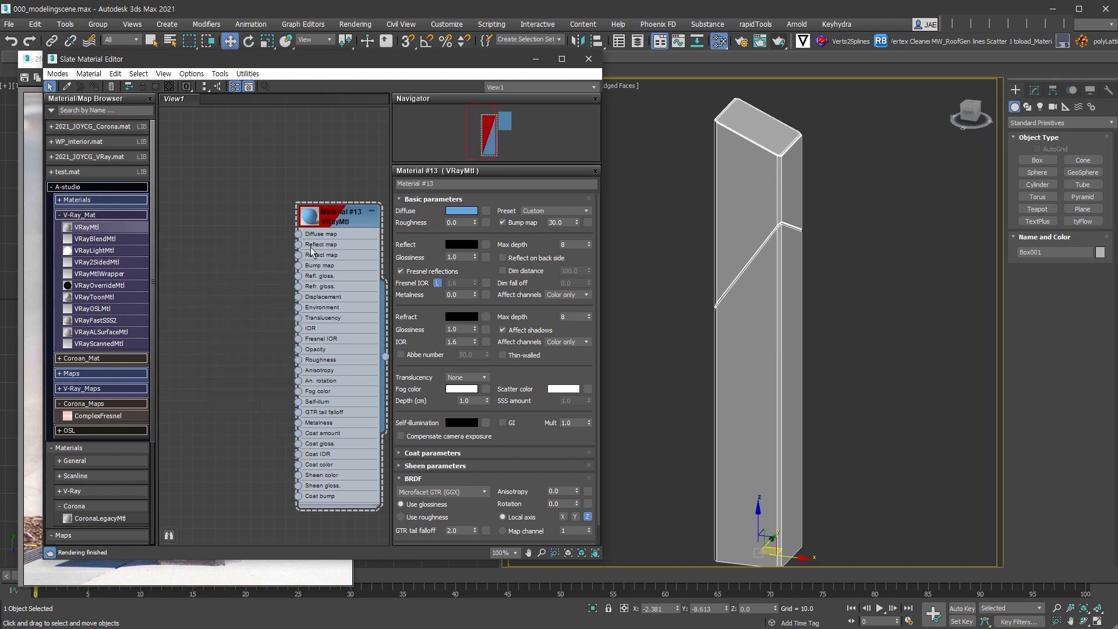
- Enlarge the blue VRayMtl's preview and give it a pure white (255) reflection color with a reflection glossiness of 0.9
middle_drag(310, 247, 257, 238)
double_click(263, 210)
drag(298, 212, 289, 202)
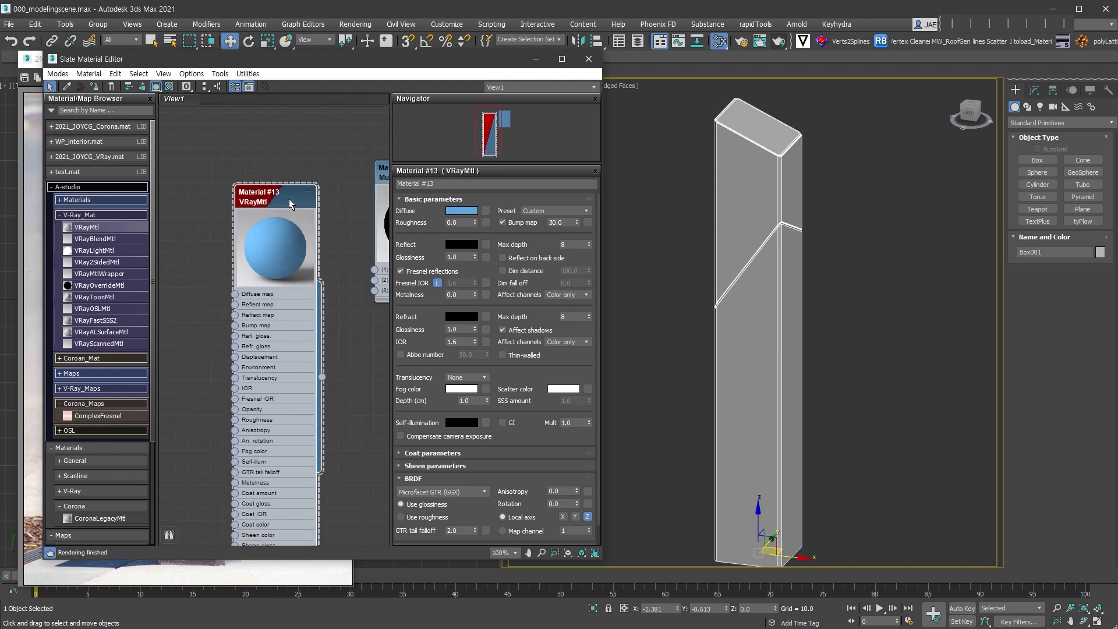
click(469, 245)
drag(436, 138, 453, 135)
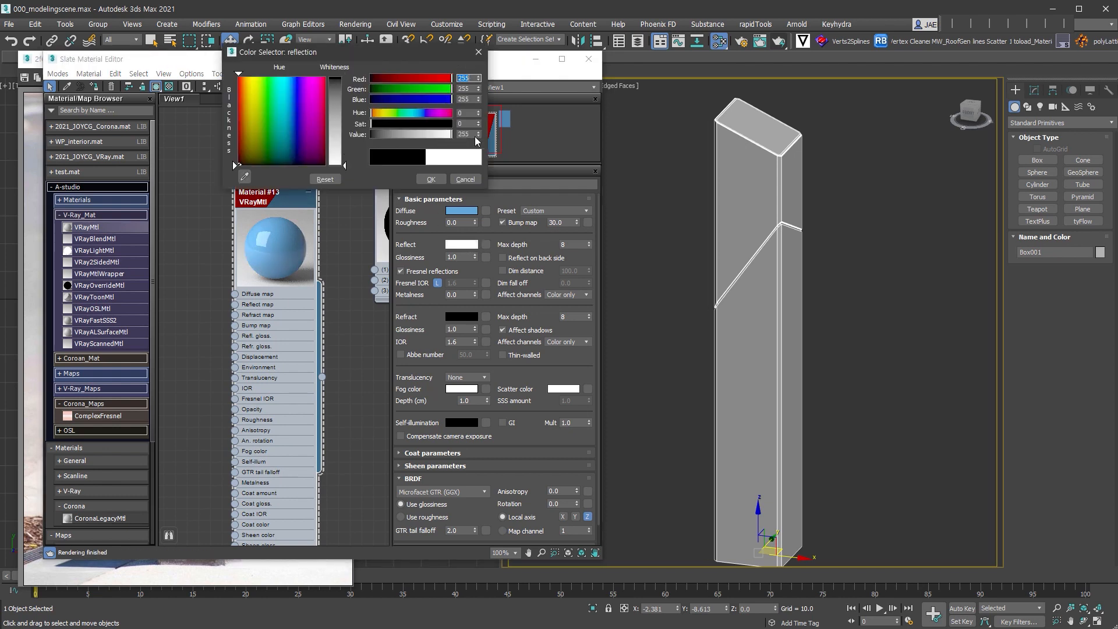
click(432, 180)
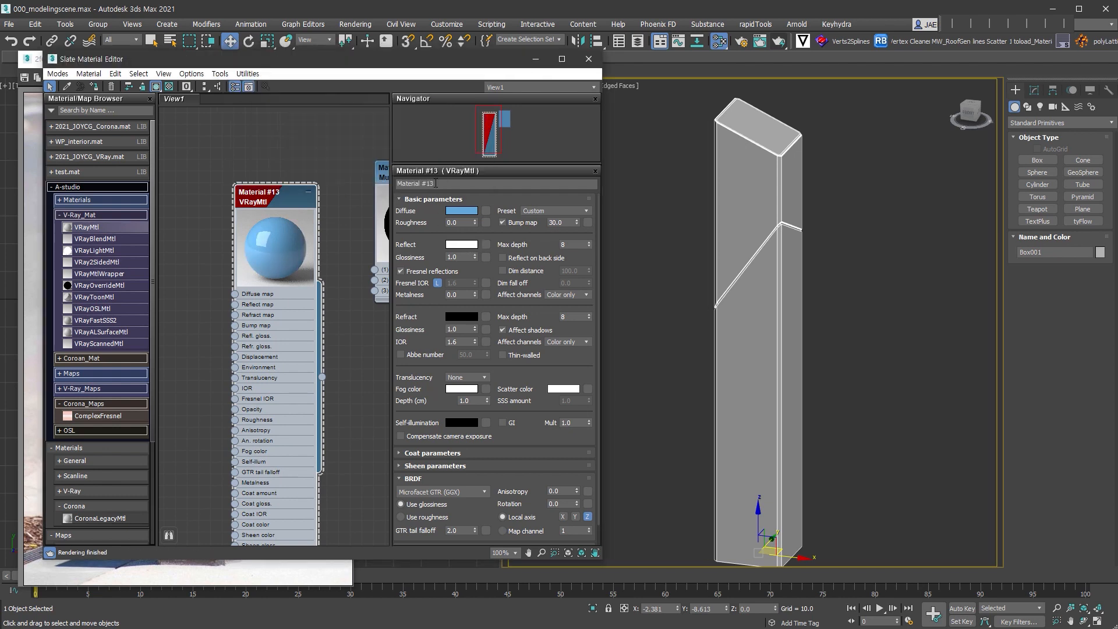
click(465, 258)
text(.9)
key(Return)
- Connect the blue VRayMtl to sub-material 1 of the Multi/Sub-Object material and hide its unused node slots
middle_drag(338, 330, 313, 325)
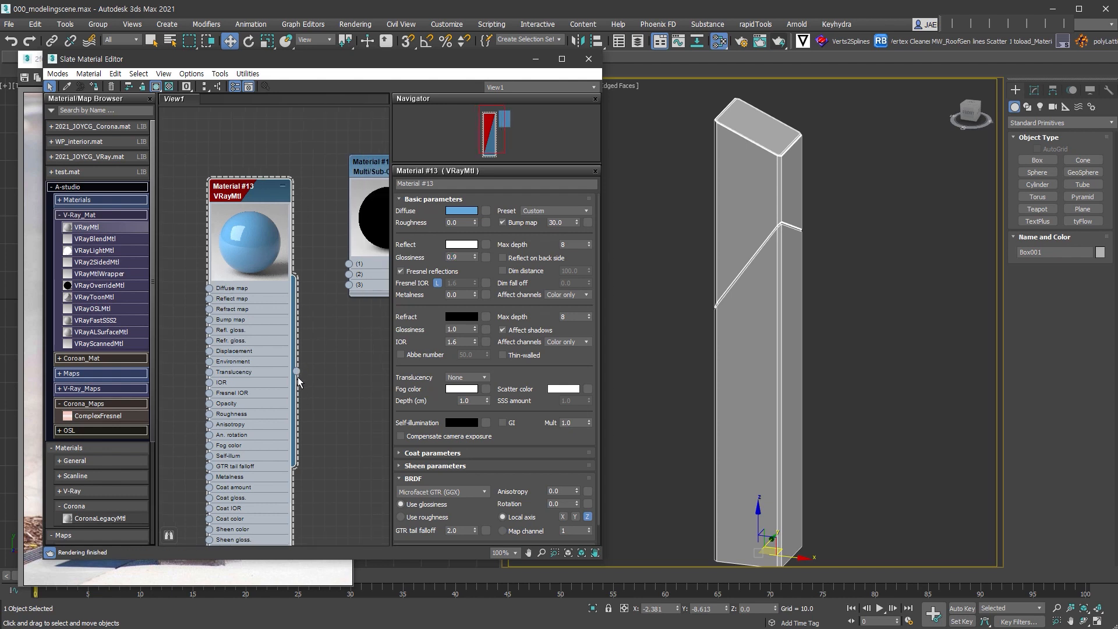
drag(297, 375, 350, 267)
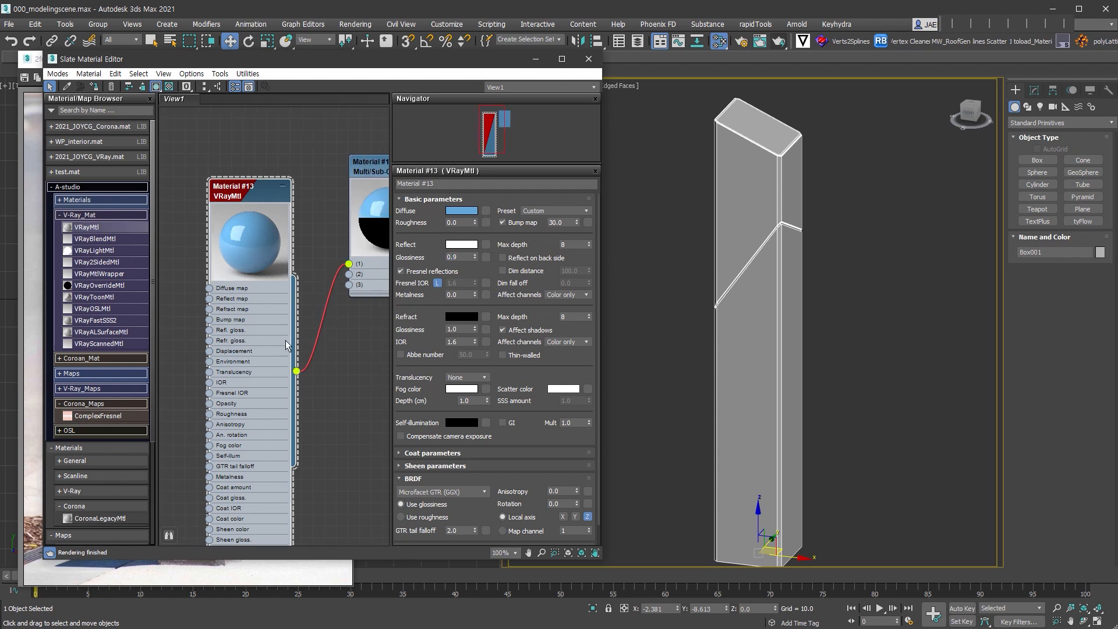
right_click(263, 320)
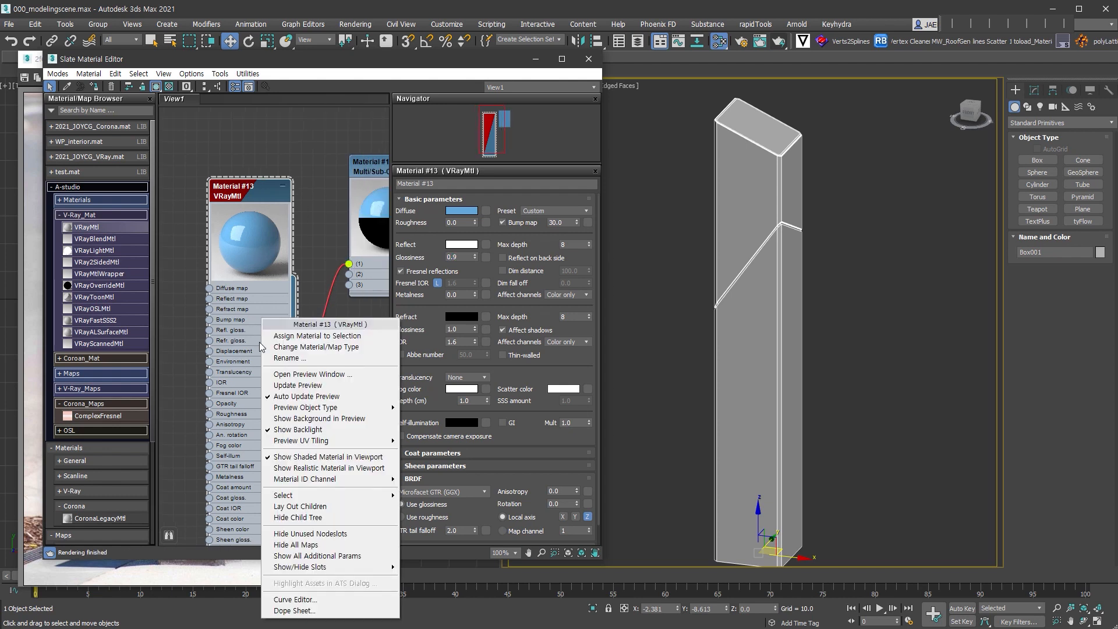
click(348, 533)
- Duplicate the blue VRayMtl below itself and set the copy's diffuse color to near-black with a value of 2
shift+drag(247, 216, 257, 345)
click(462, 211)
drag(478, 135, 475, 149)
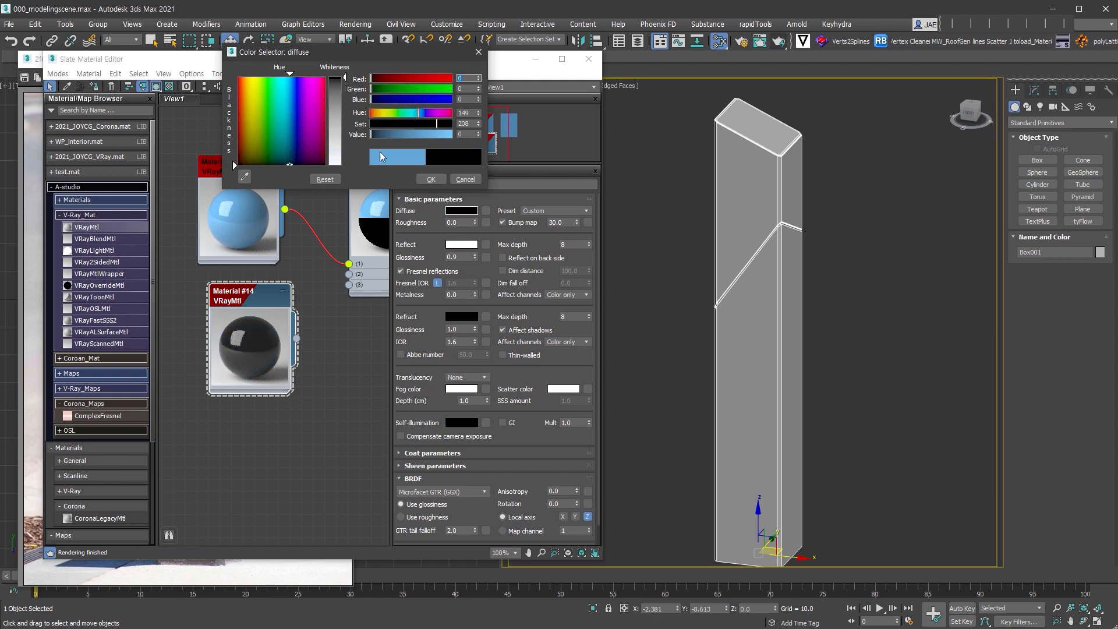
click(479, 136)
drag(479, 136, 478, 133)
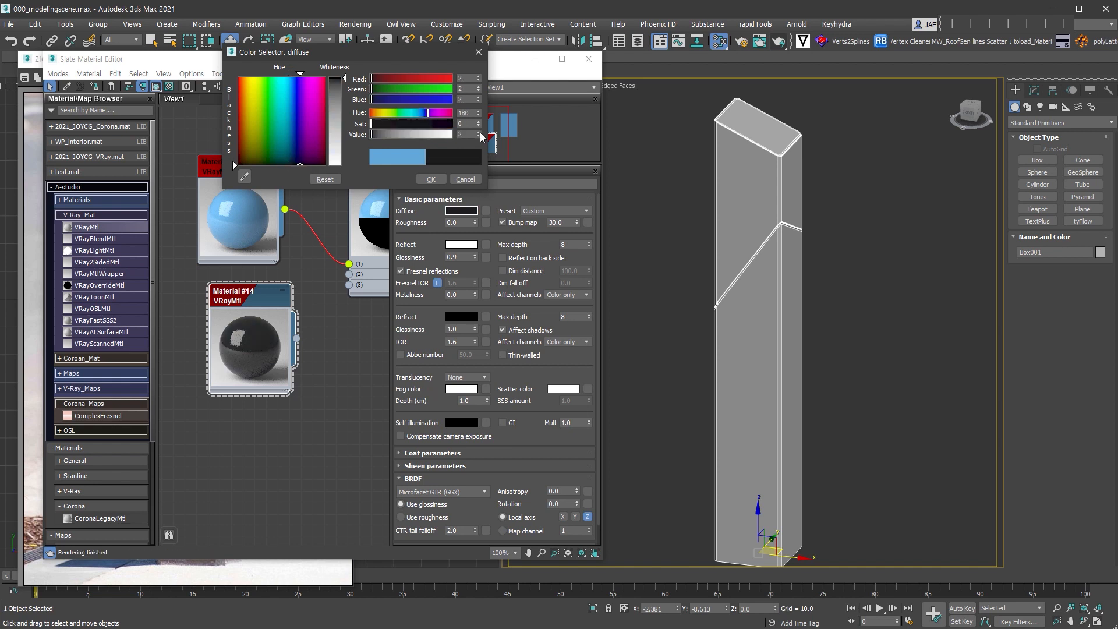
click(434, 181)
- Connect the black VRayMtl to sub-material 2 of the Multi/Sub-Object material and duplicate it below itself
drag(272, 303, 260, 291)
drag(285, 327, 345, 276)
middle_drag(316, 369, 299, 324)
shift+drag(223, 260, 223, 400)
- Reset the duplicated black VRayMtl to the Default preset and connect it to sub-material 3 of the Multi/Sub-Object material
double_click(237, 383)
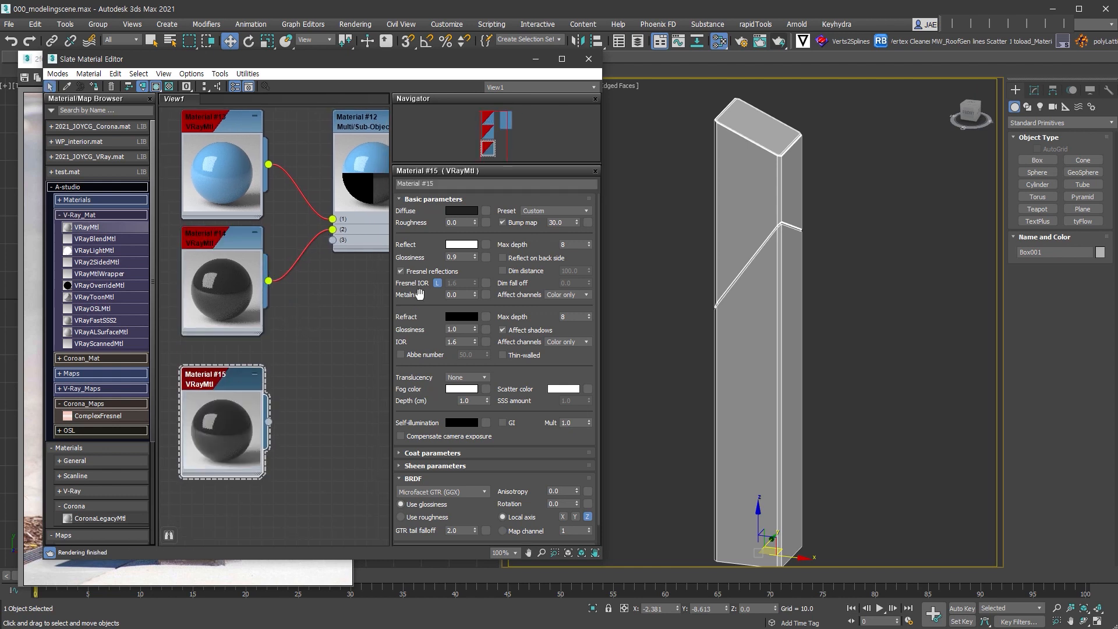
click(541, 211)
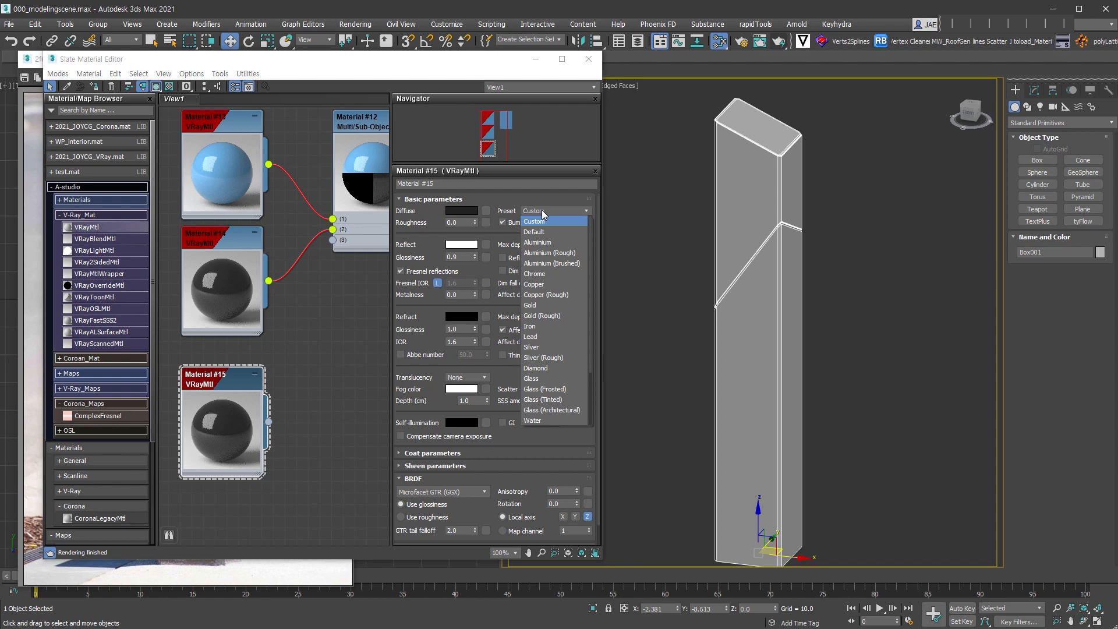
click(552, 233)
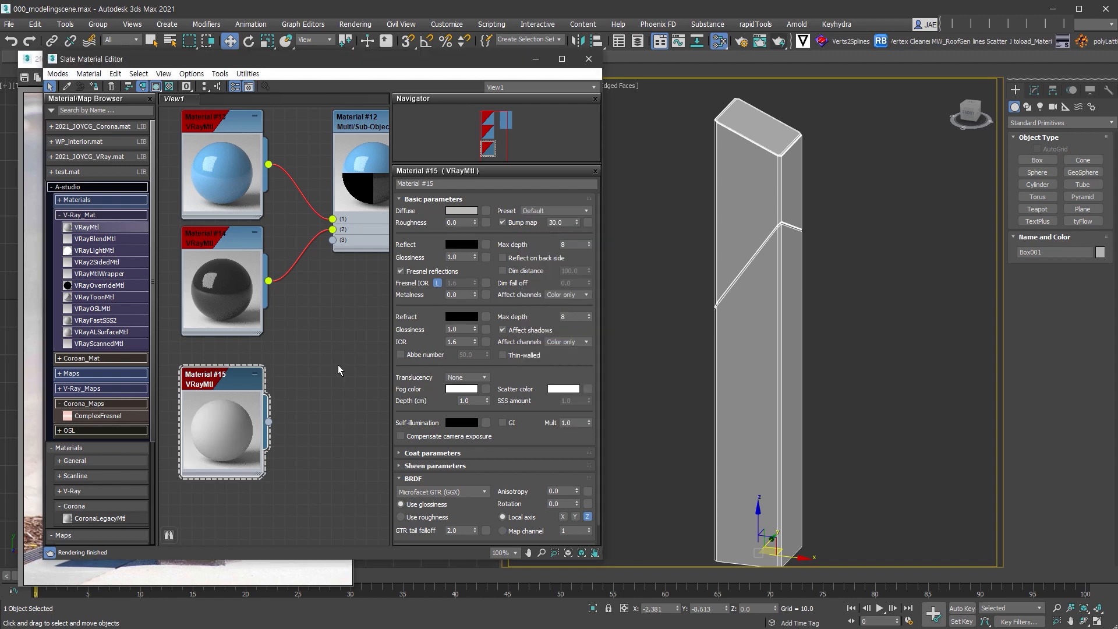
drag(221, 387, 222, 376)
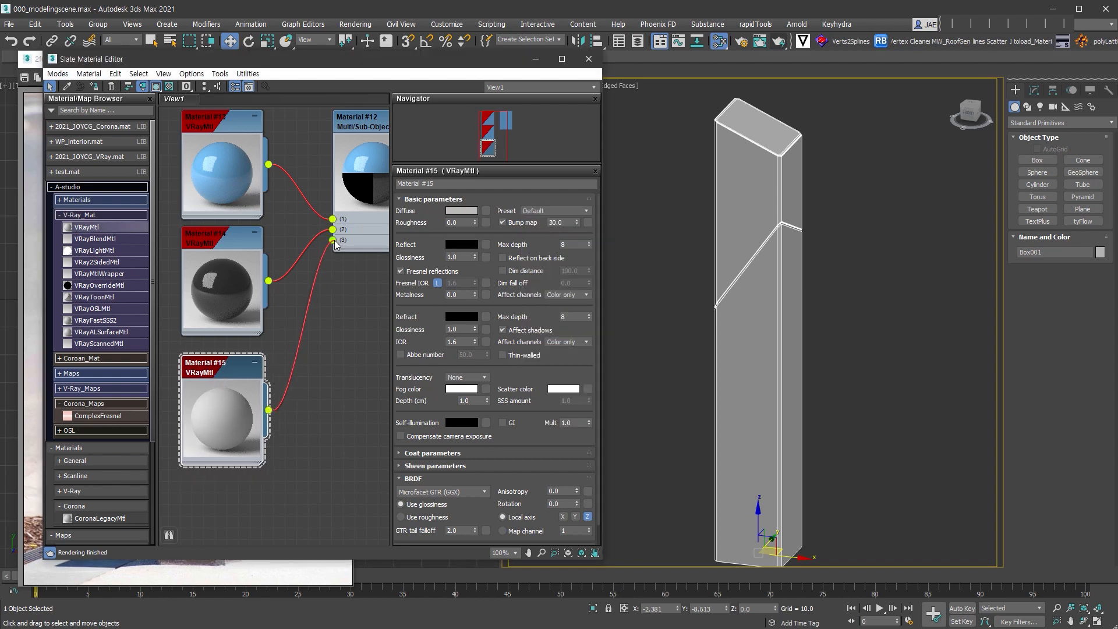
- Add a VRayBitmap node with Concrete020_4K_Color.jpg and connect it to the diffuse map of the gray VRayMtl
middle_drag(241, 449, 343, 316)
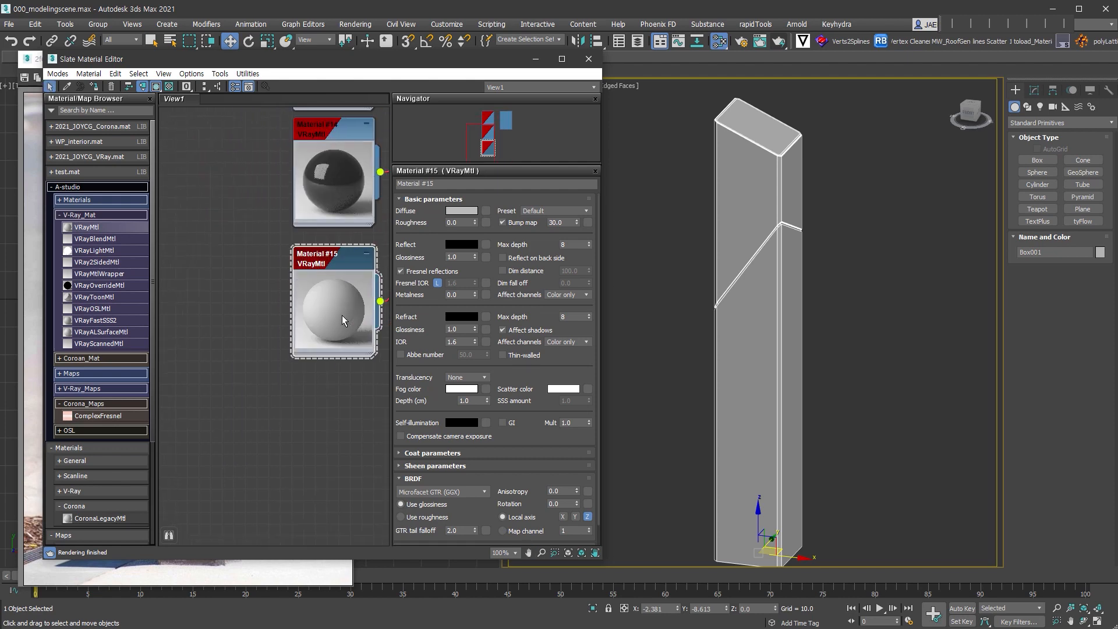
click(99, 216)
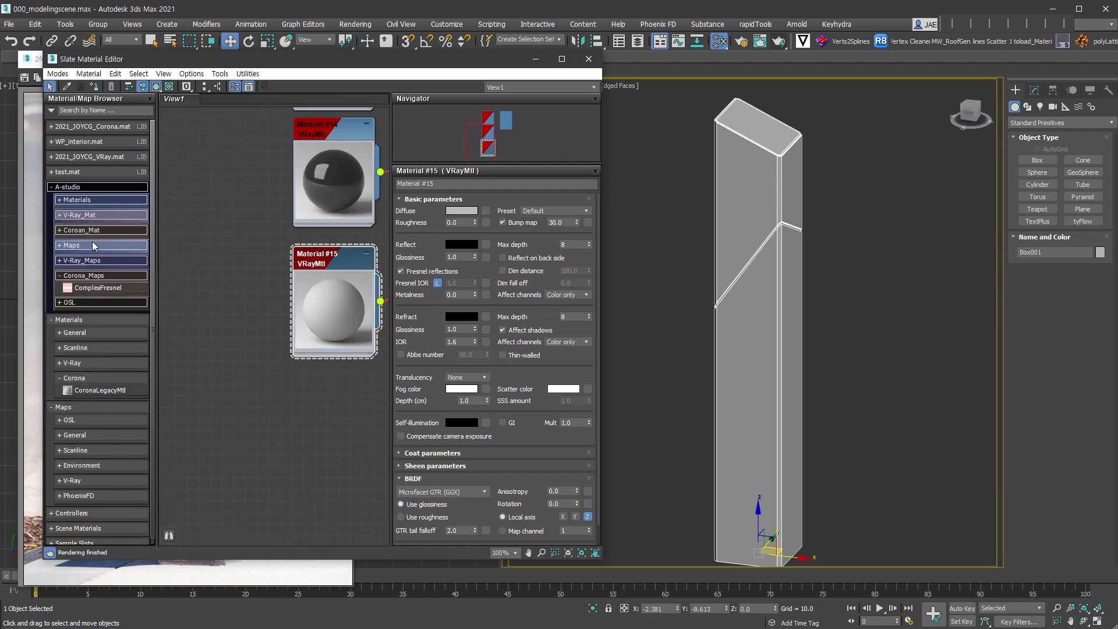
click(92, 243)
click(99, 245)
click(97, 260)
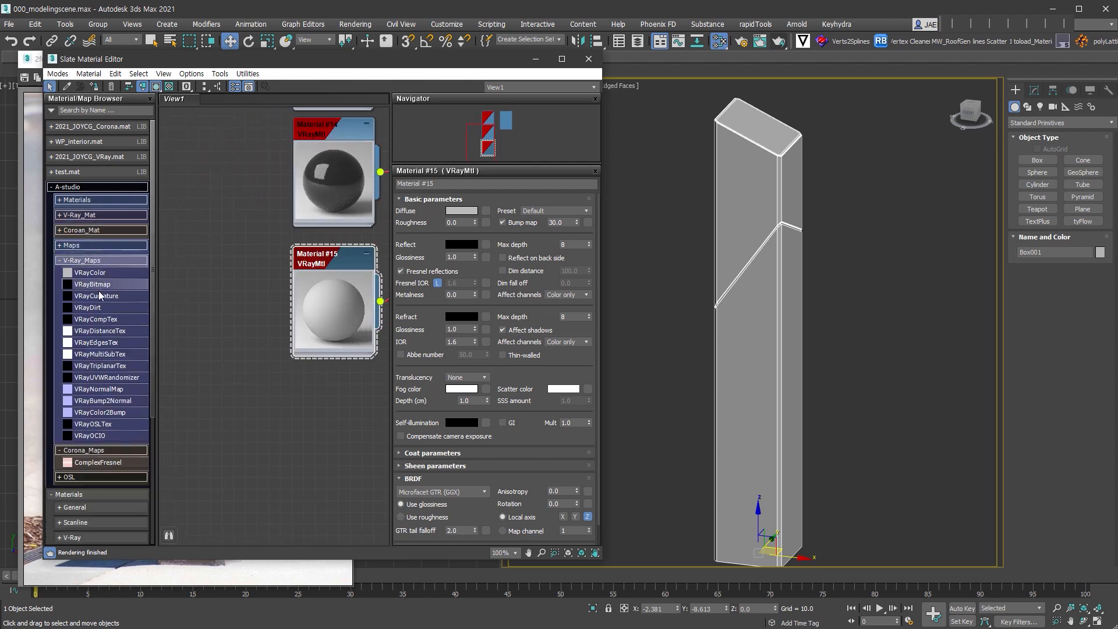
drag(215, 317, 242, 321)
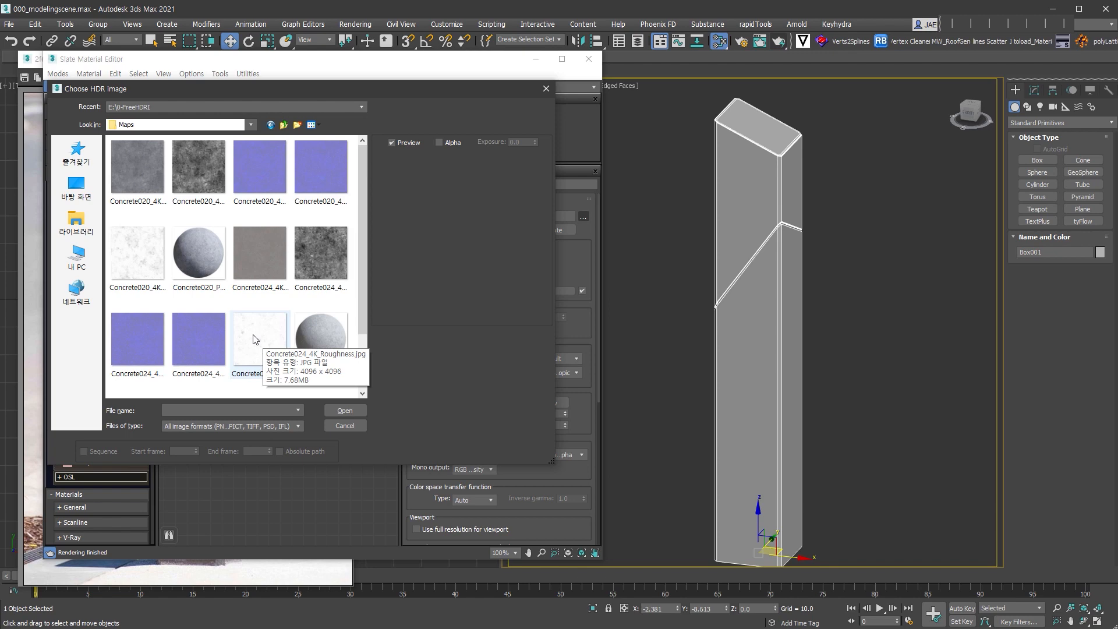
click(156, 175)
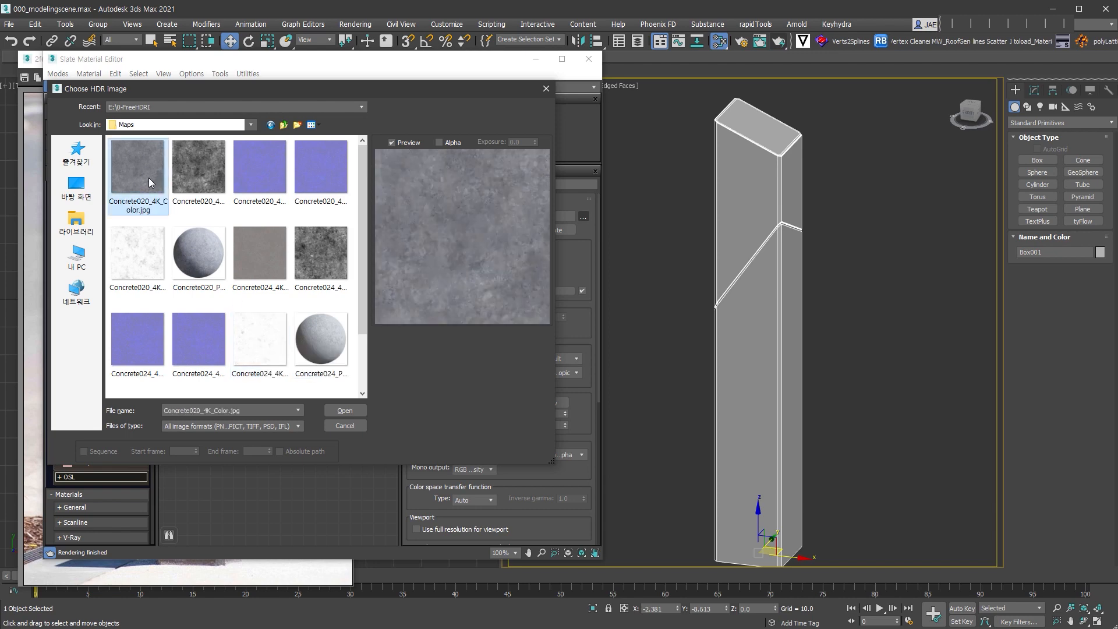
double_click(144, 174)
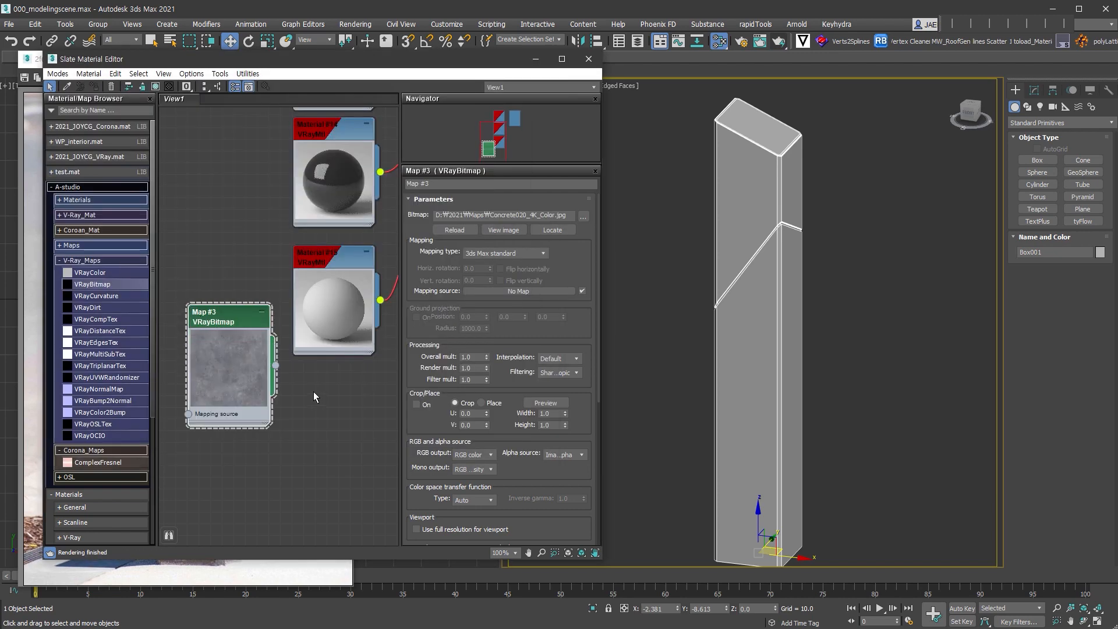
drag(302, 357, 238, 341)
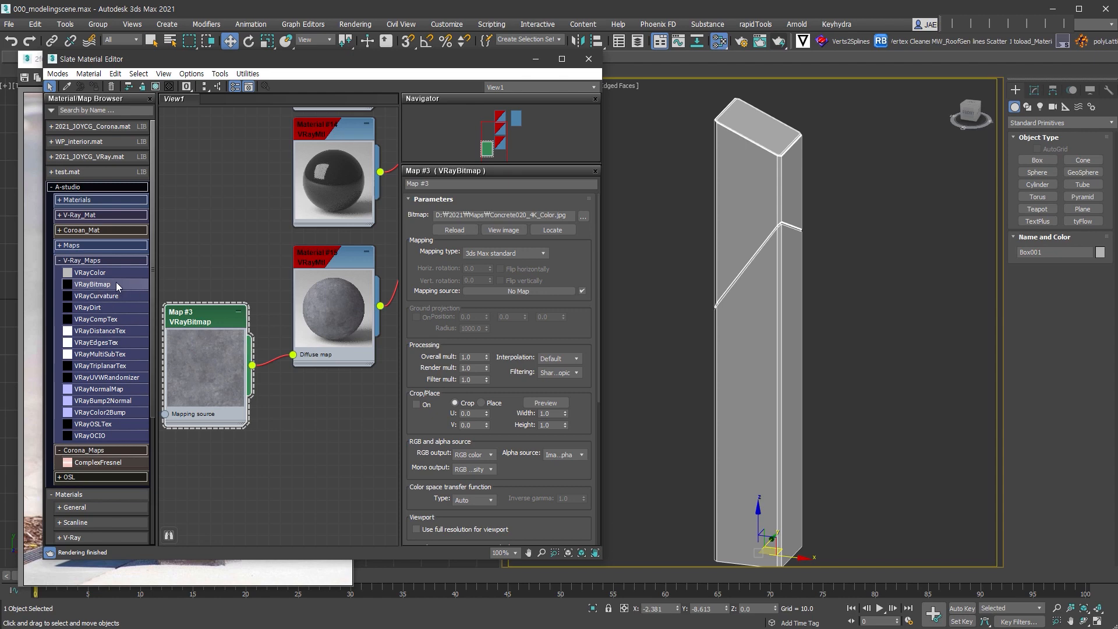
- Insert a ColorCorrection map between the concrete VRayBitmap and the VRayMtl's diffuse input, spacing the nodes apart
click(111, 245)
drag(274, 357, 275, 358)
drag(212, 322, 166, 310)
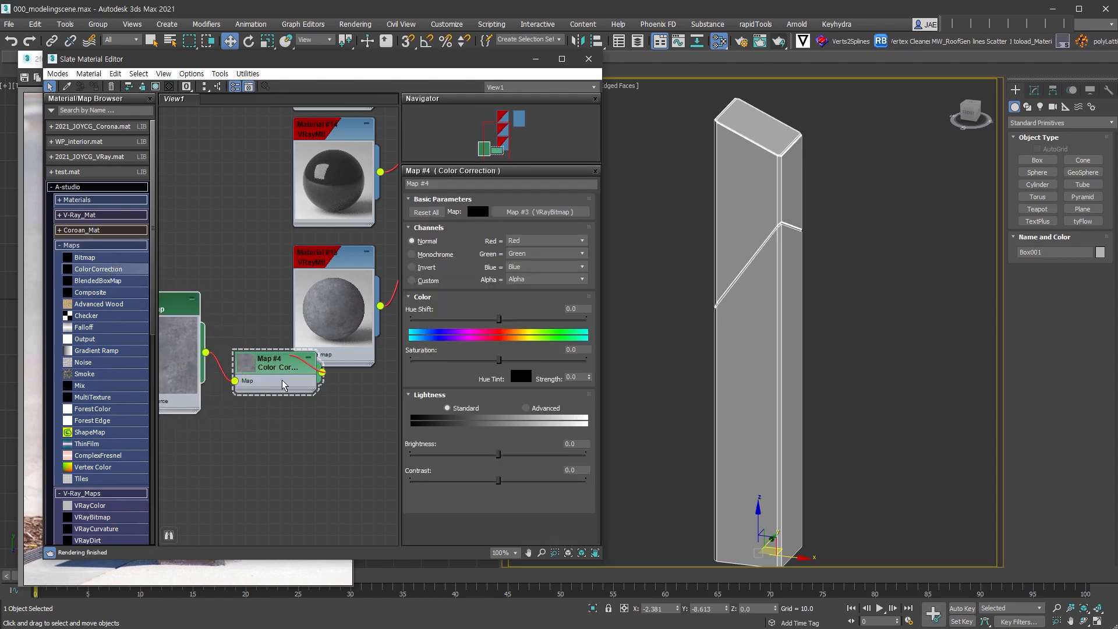
drag(283, 385, 249, 338)
drag(353, 352, 387, 376)
drag(270, 334, 281, 344)
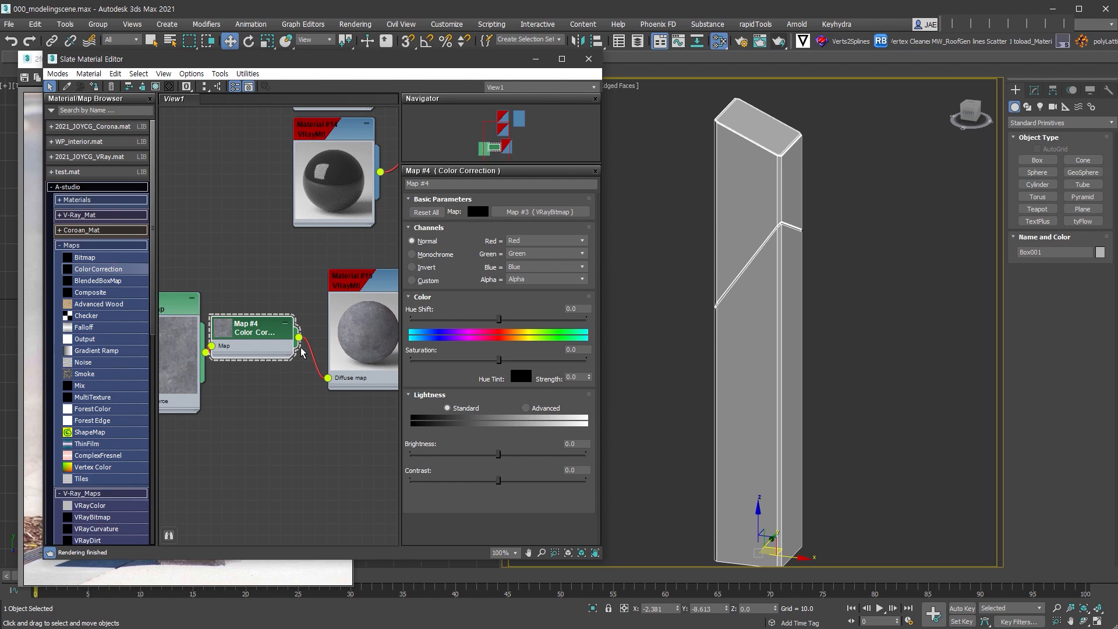
- Switch the Color Correction map's lightness to Advanced and set its RGB gamma/contrast to 1.2
click(535, 411)
drag(510, 456, 509, 447)
middle_drag(353, 419, 245, 460)
middle_drag(330, 305, 430, 282)
drag(270, 353, 281, 351)
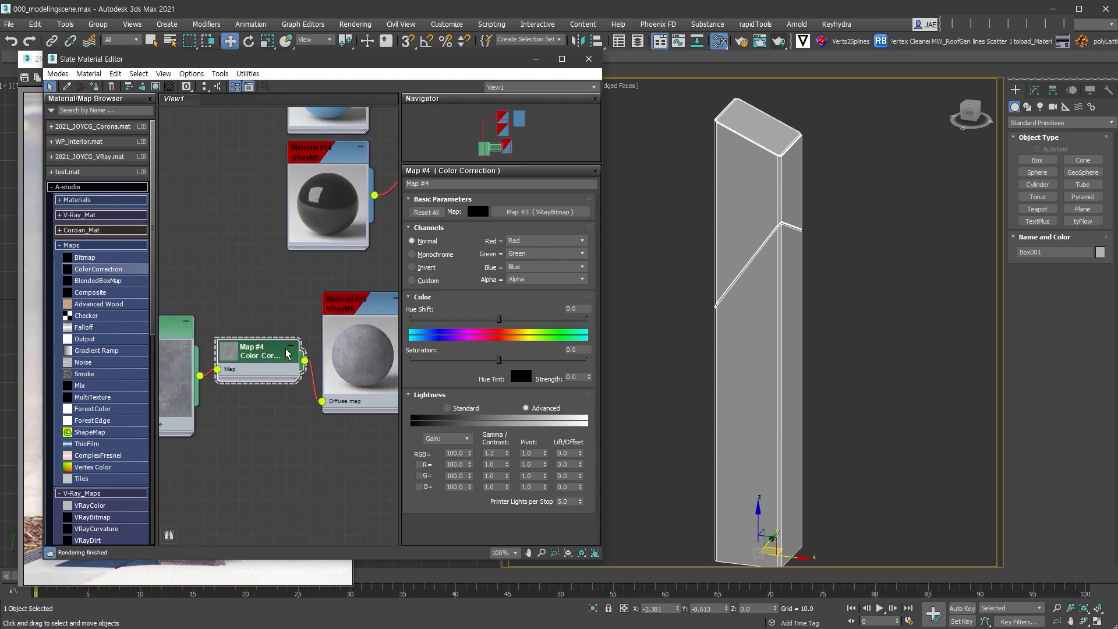
- Assign the Multi/Sub-Object material to the selected post
middle_drag(339, 260, 232, 450)
double_click(354, 221)
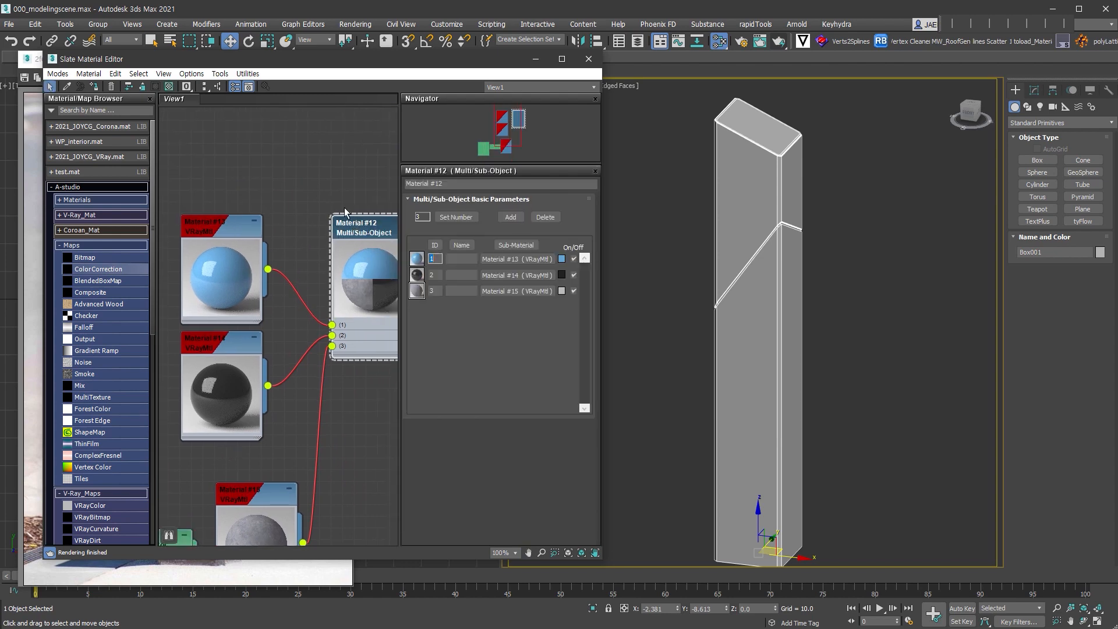
click(94, 87)
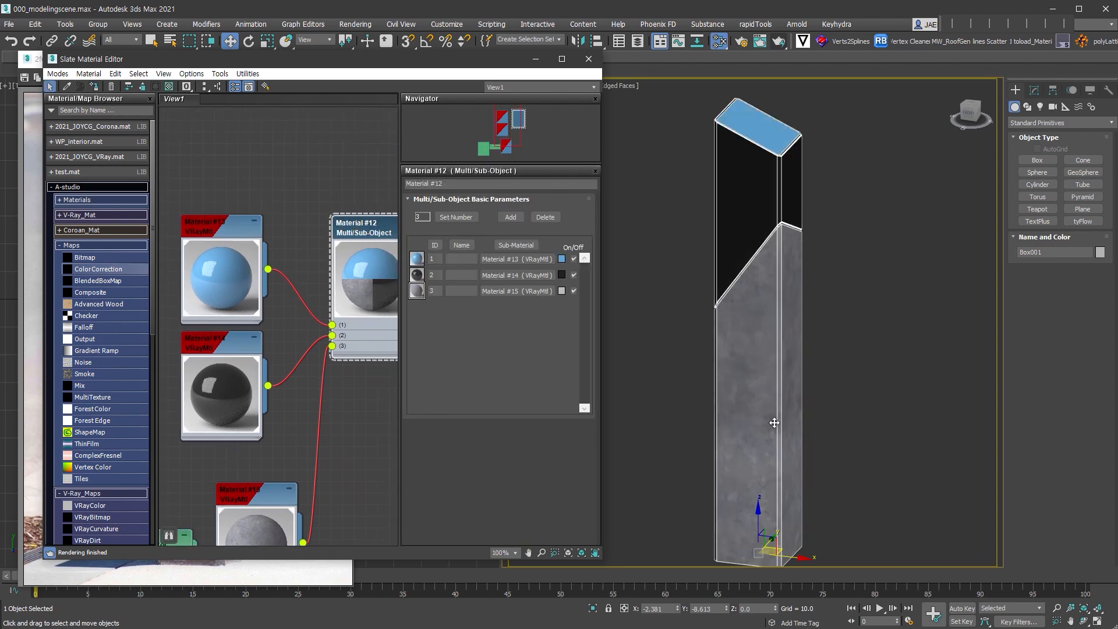
middle_drag(839, 485, 848, 445)
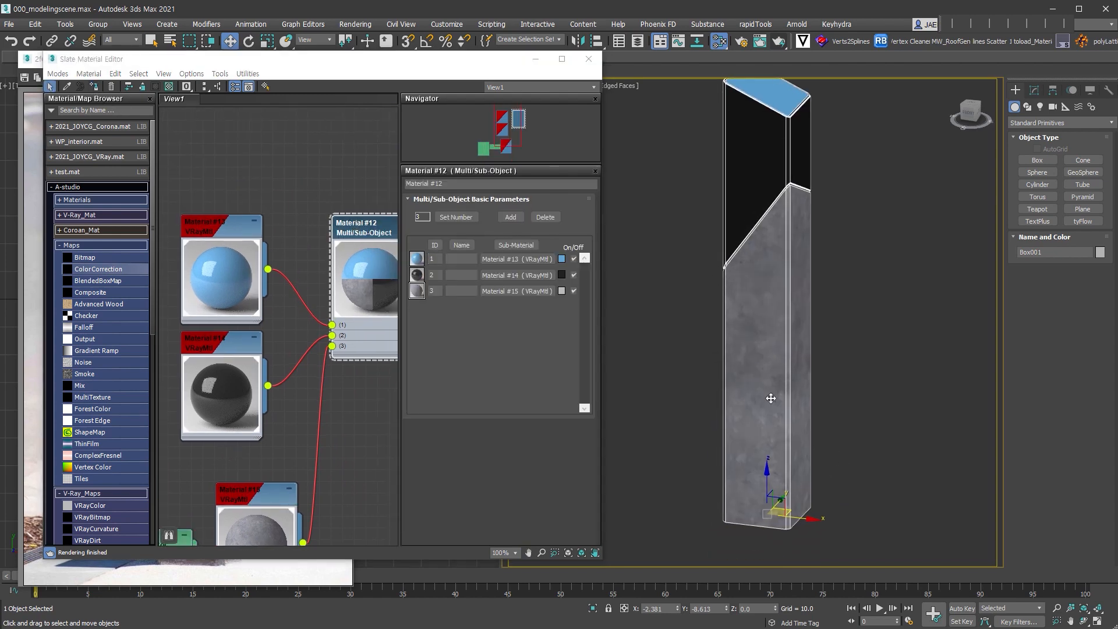
- Duplicate the concrete color VRayBitmap node below the original and open the copy's parameters
middle_drag(354, 491, 410, 318)
drag(210, 378, 221, 379)
middle_drag(259, 410, 335, 350)
scroll(336, 351, down, 1)
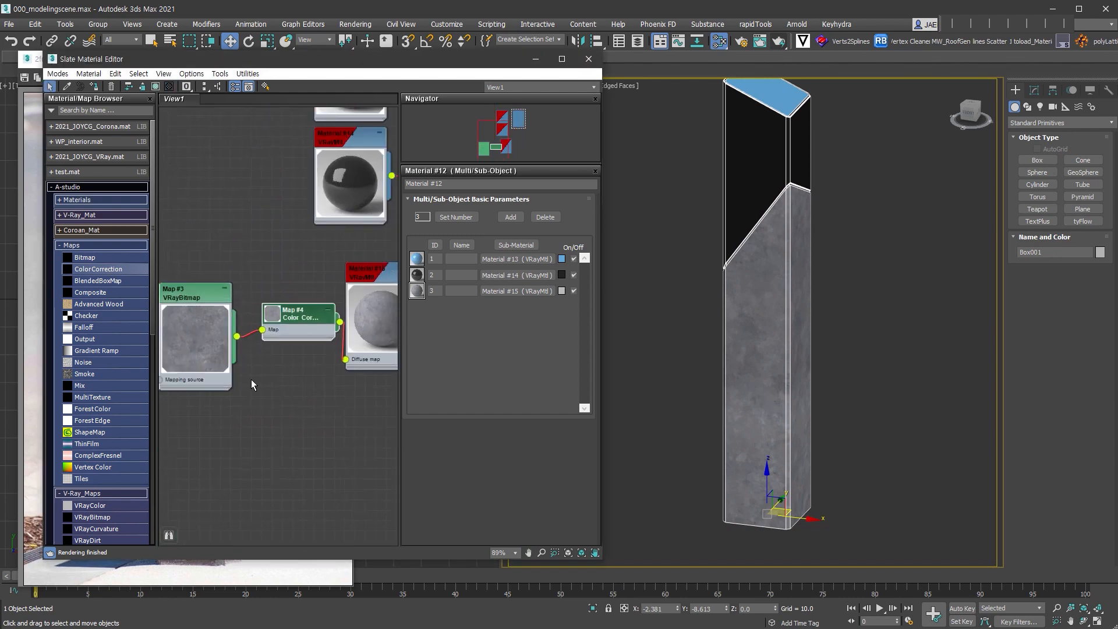
shift+drag(195, 337, 271, 460)
double_click(271, 460)
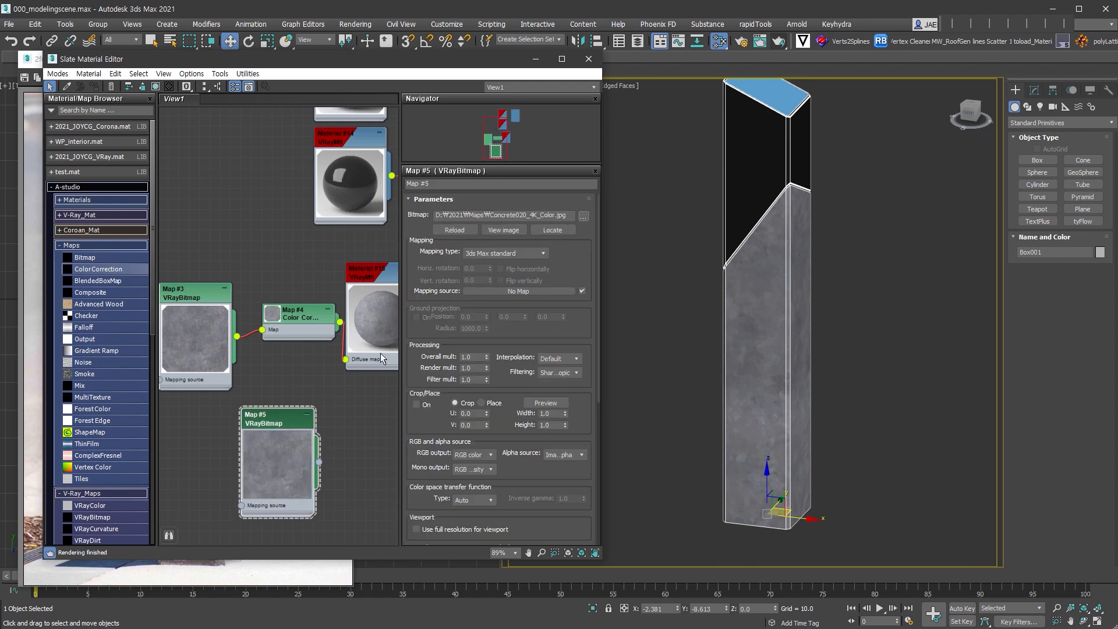
- Load Concrete020_4K_NormalGL.jpg into the duplicated VRayBitmap and place the node beneath the concrete color map
click(583, 216)
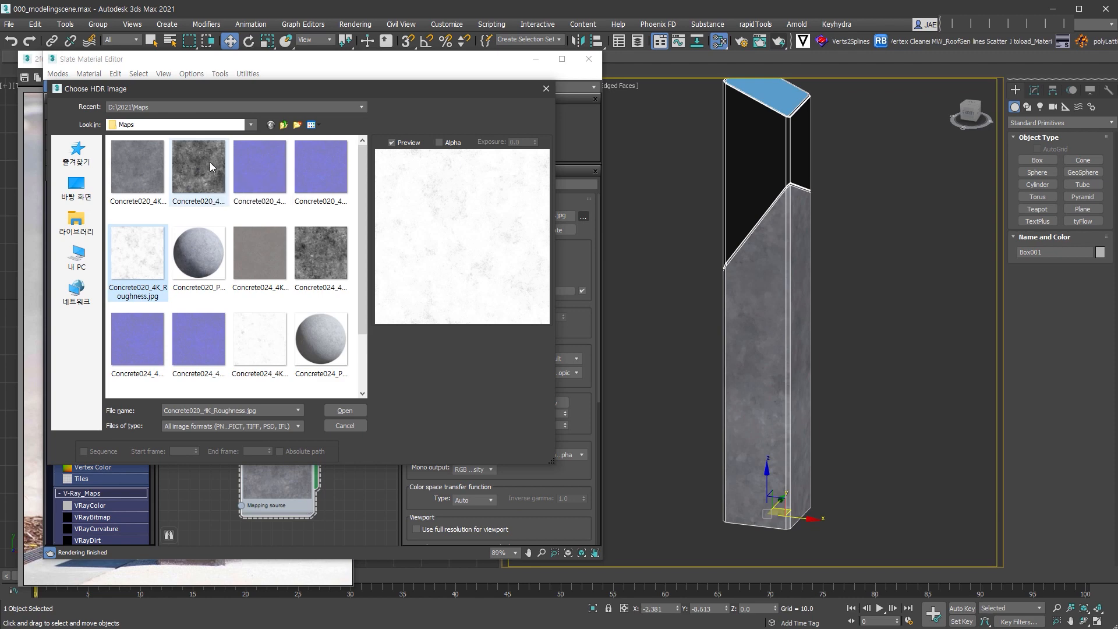
click(265, 172)
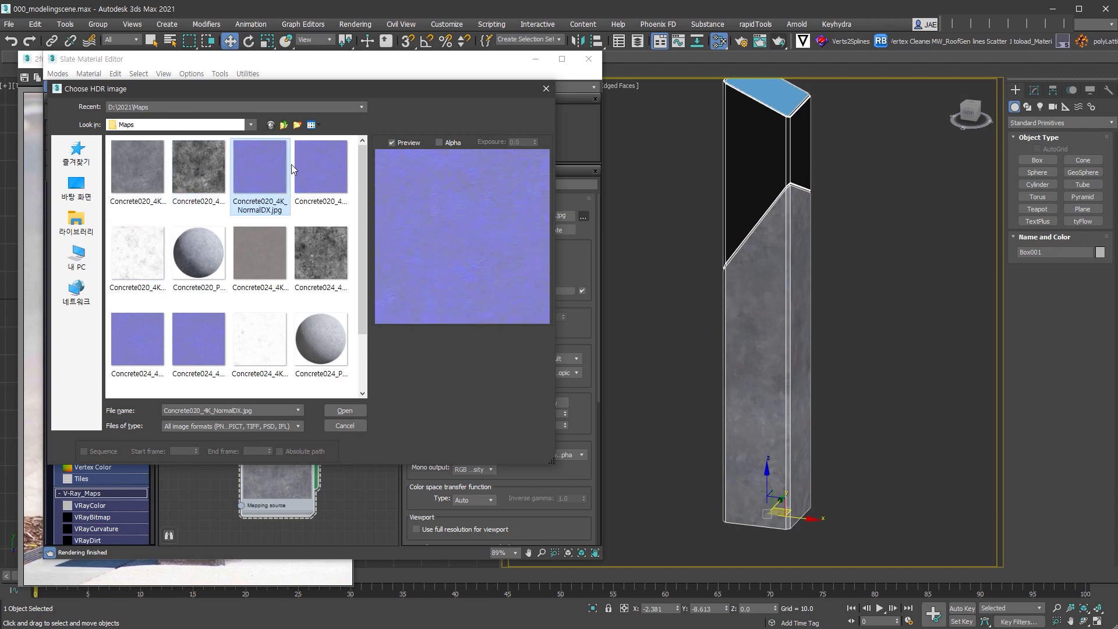
click(314, 167)
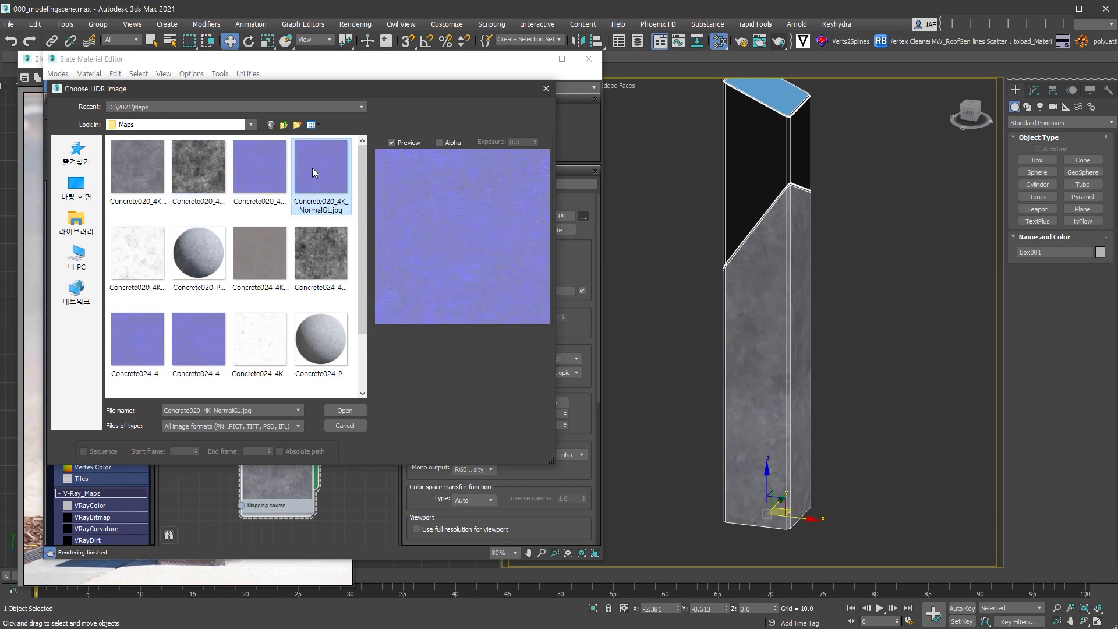
double_click(321, 173)
middle_drag(326, 467, 359, 370)
drag(319, 331, 221, 343)
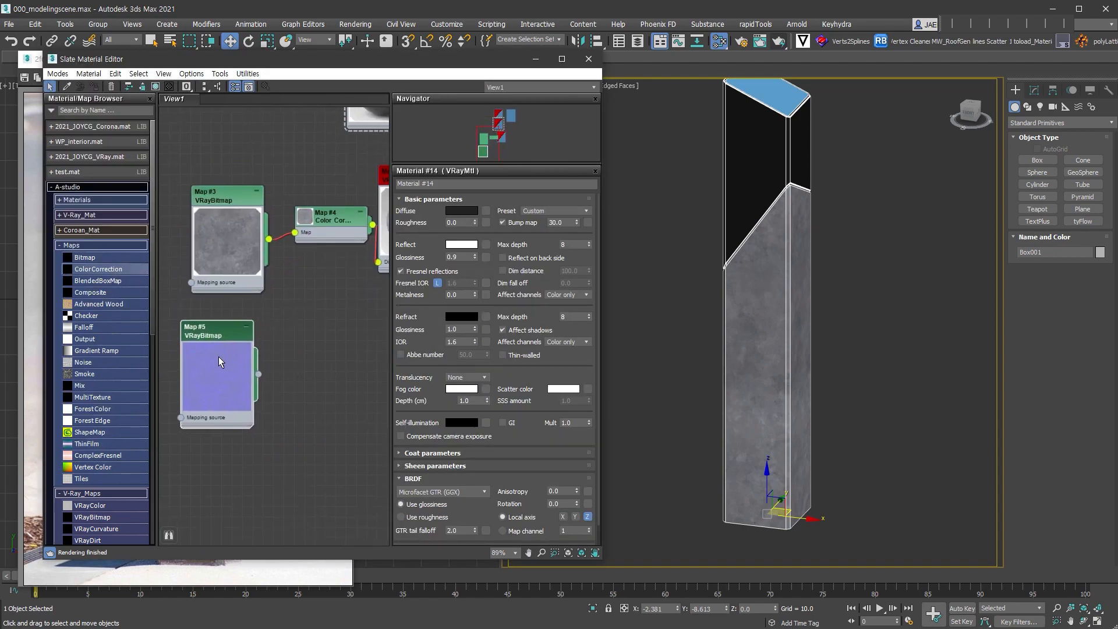
- Feed the normal texture through a new VRayNormalMap into the concrete VRayMtl's bump map
click(114, 247)
drag(110, 390, 284, 378)
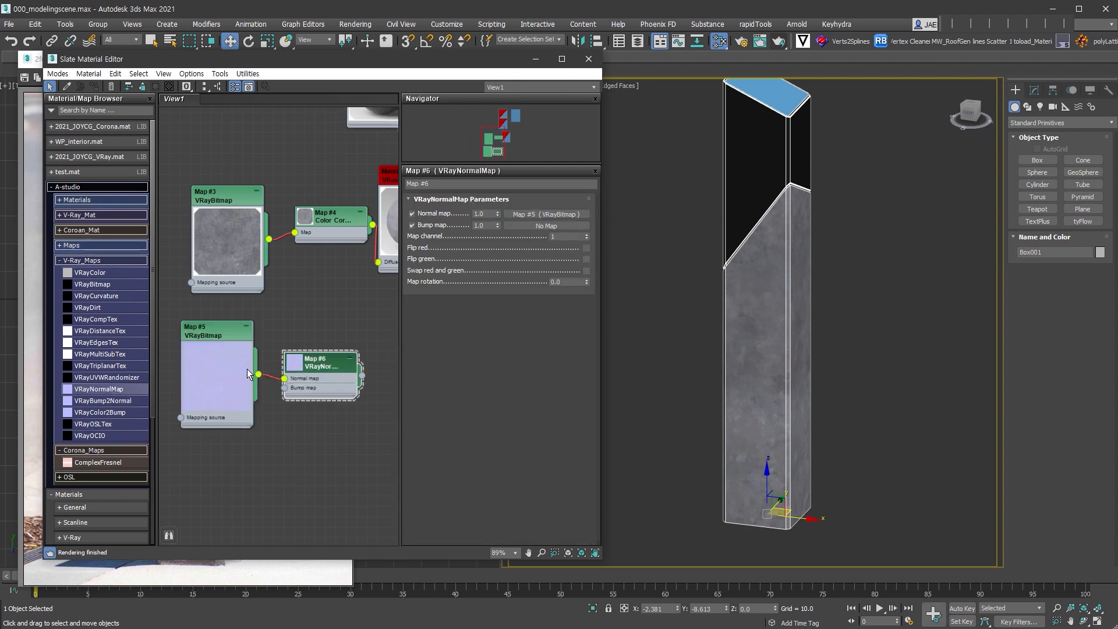
middle_drag(369, 361, 262, 424)
drag(323, 330, 281, 336)
- Set the concrete VRayMtl's bump amount to 5.0 and close the material editor
scroll(334, 281, up, 3)
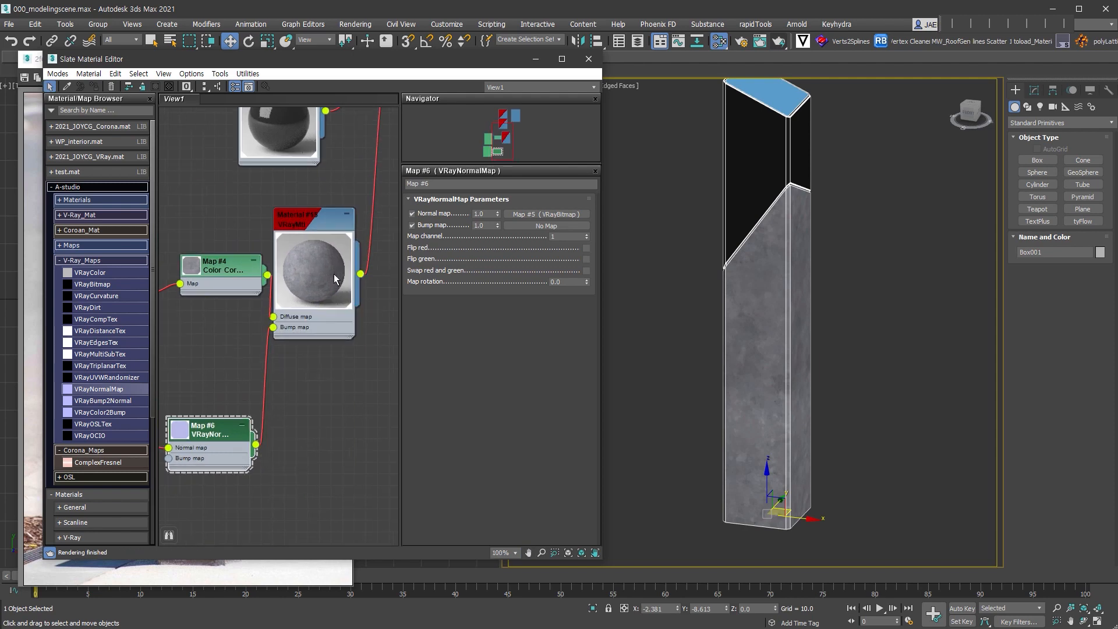
double_click(310, 216)
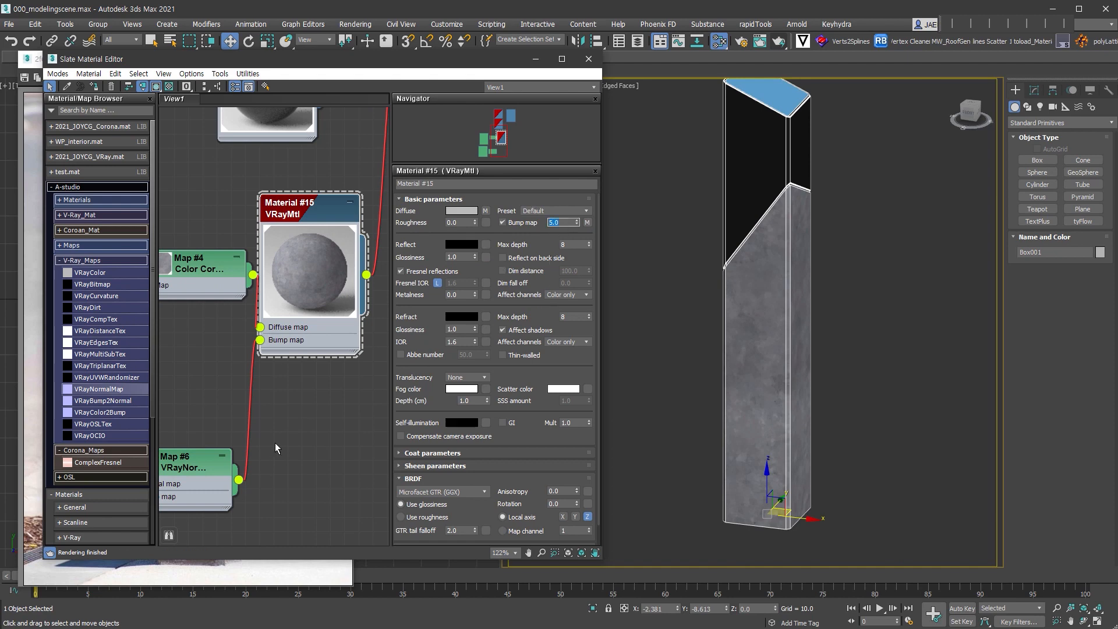
click(292, 433)
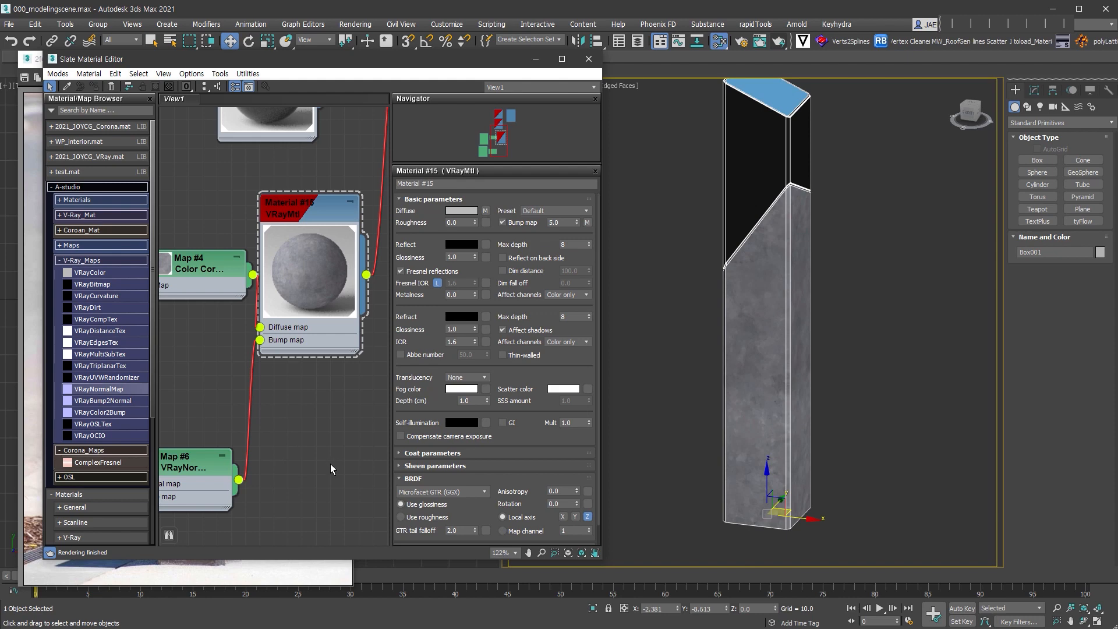
key(m)
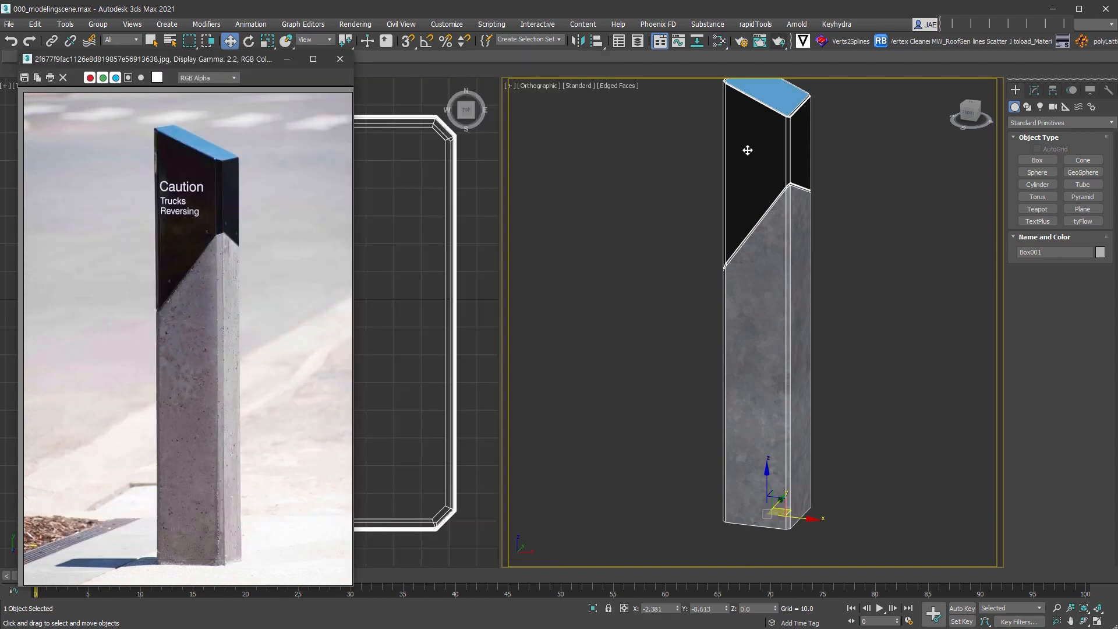
- In the front view, create a VRayDecal about 270 wide and 181 long over the upper part of the post
click(748, 233)
key(f)
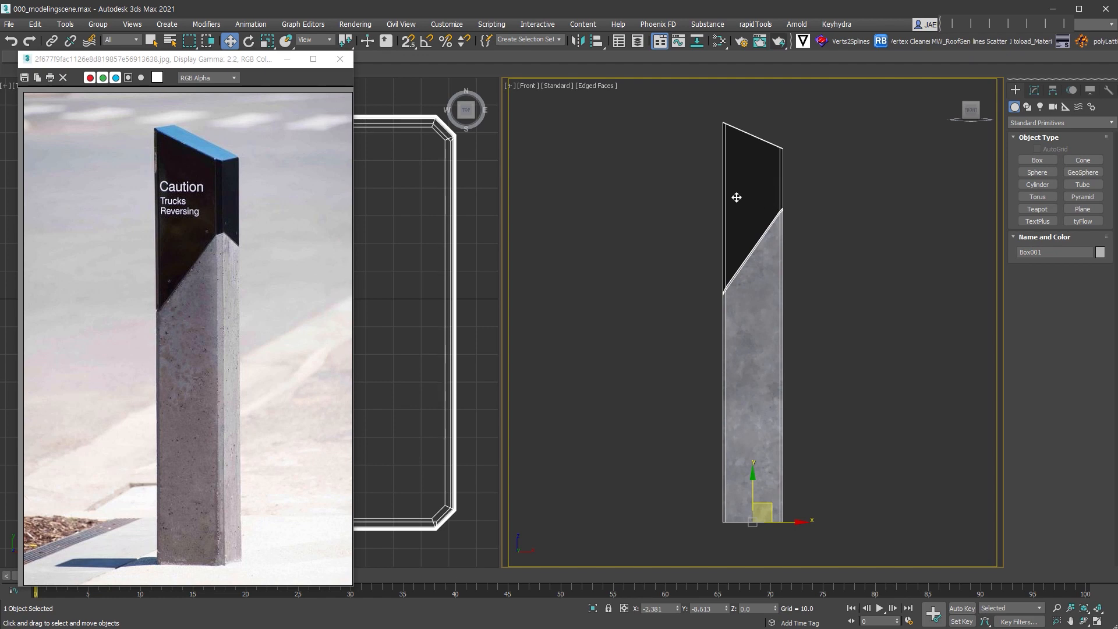
click(1088, 123)
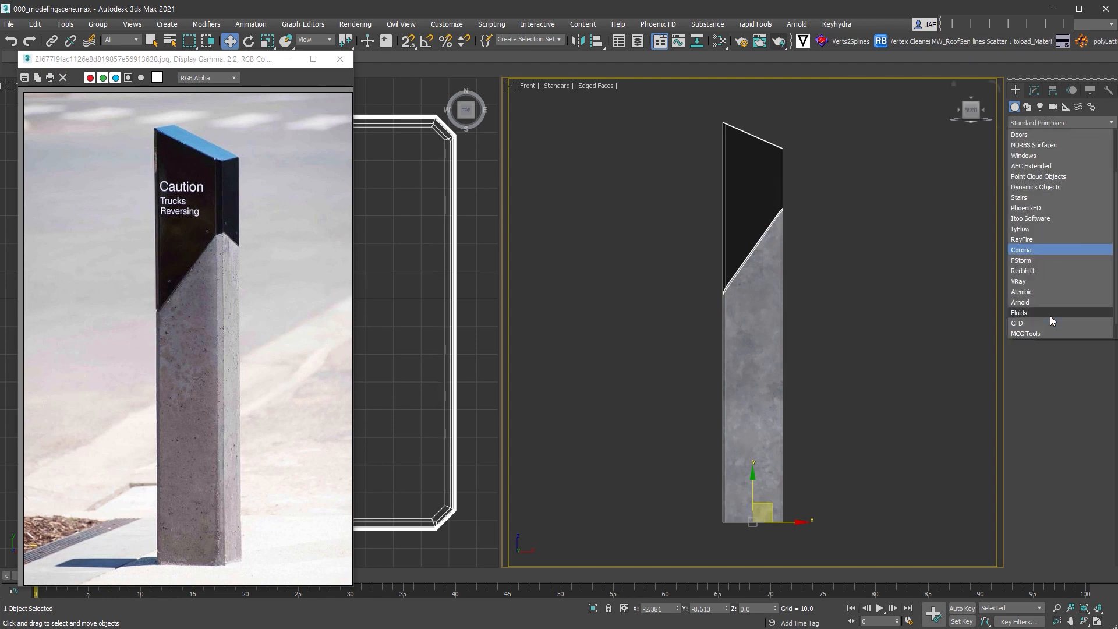
click(1043, 281)
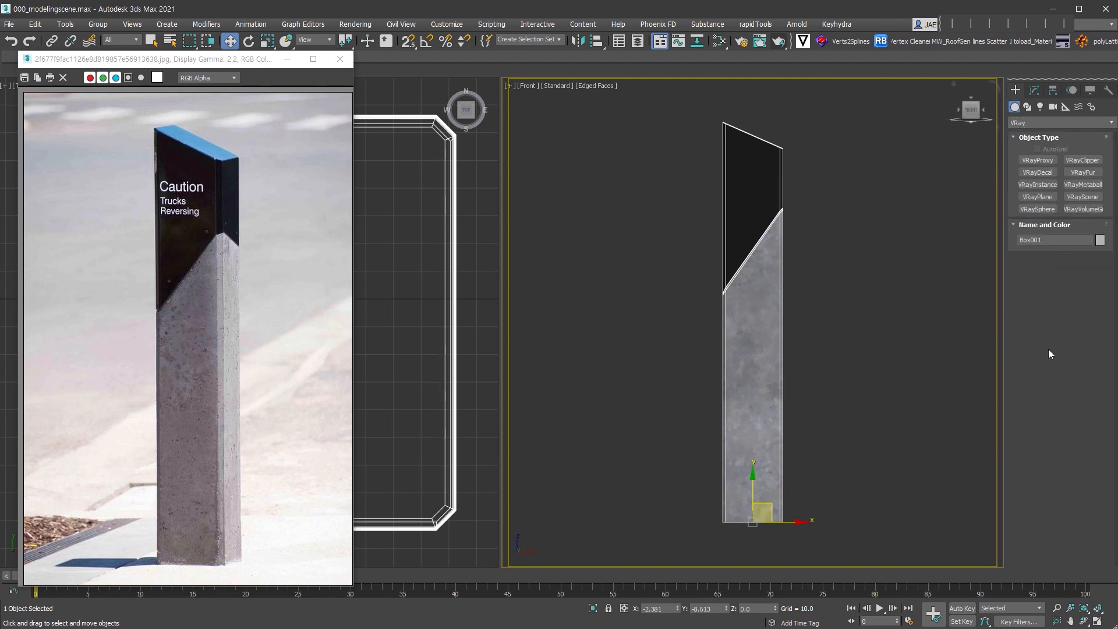
click(1052, 174)
scroll(751, 192, up, 3)
drag(786, 232, 938, 330)
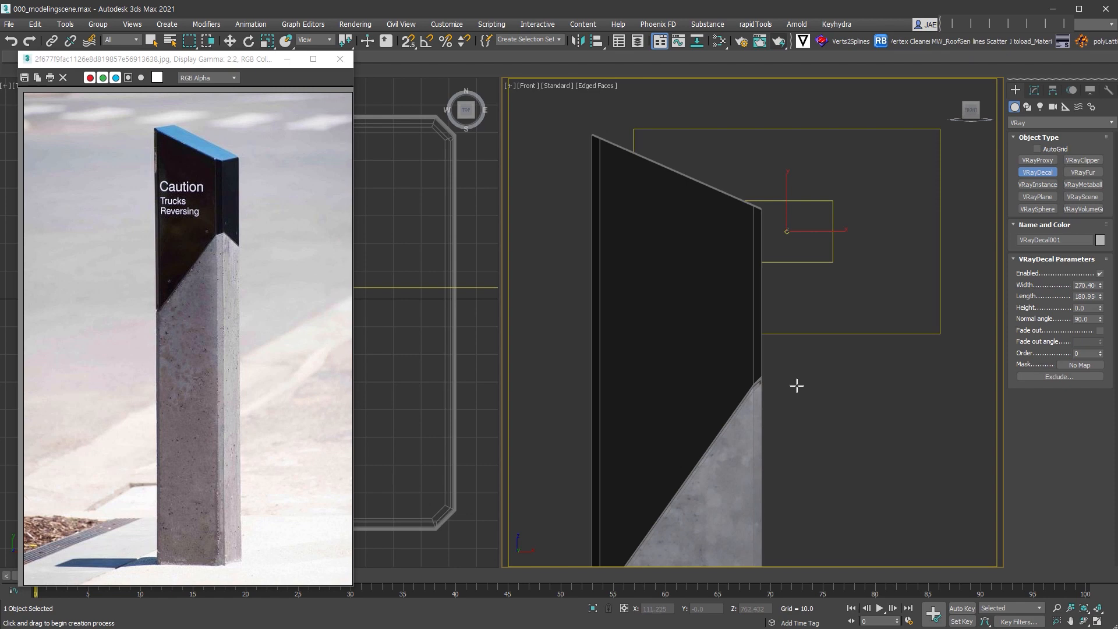
- Move the VRayDecal along its depth axis so its projection box meets the post's black front face
scroll(857, 320, down, 3)
key(w)
alt+middle_drag(842, 257, 777, 327)
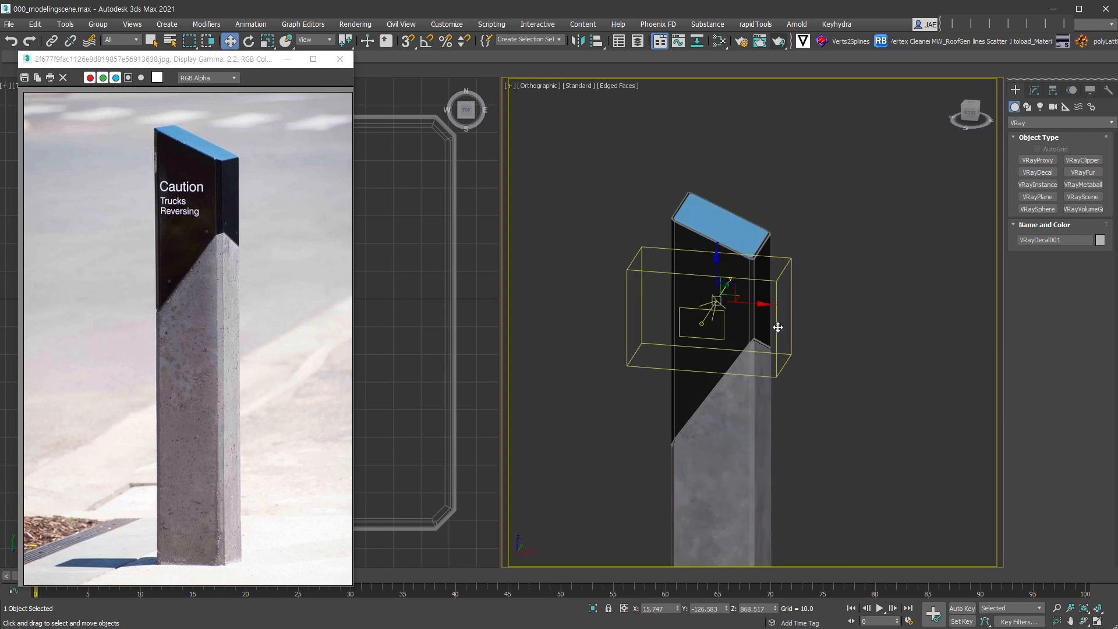
mouse_move(778, 328)
alt+middle_down()
mouse_move(728, 344)
mouse_move(792, 310)
mouse_move(756, 366)
mouse_move(788, 341)
alt+middle_up()
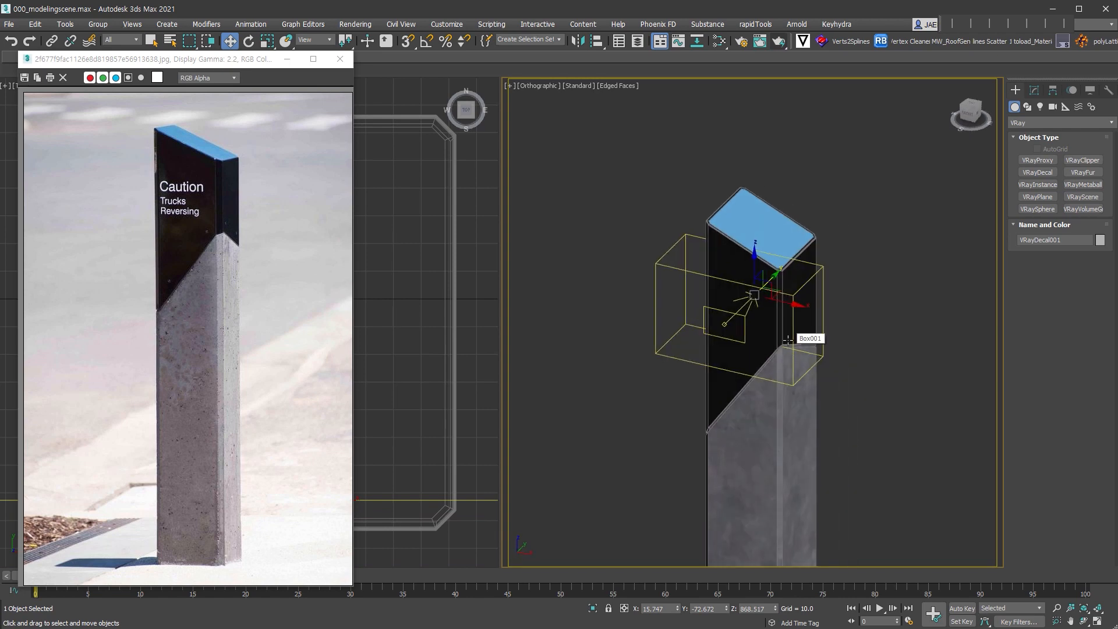
alt+middle_drag(788, 339, 841, 373)
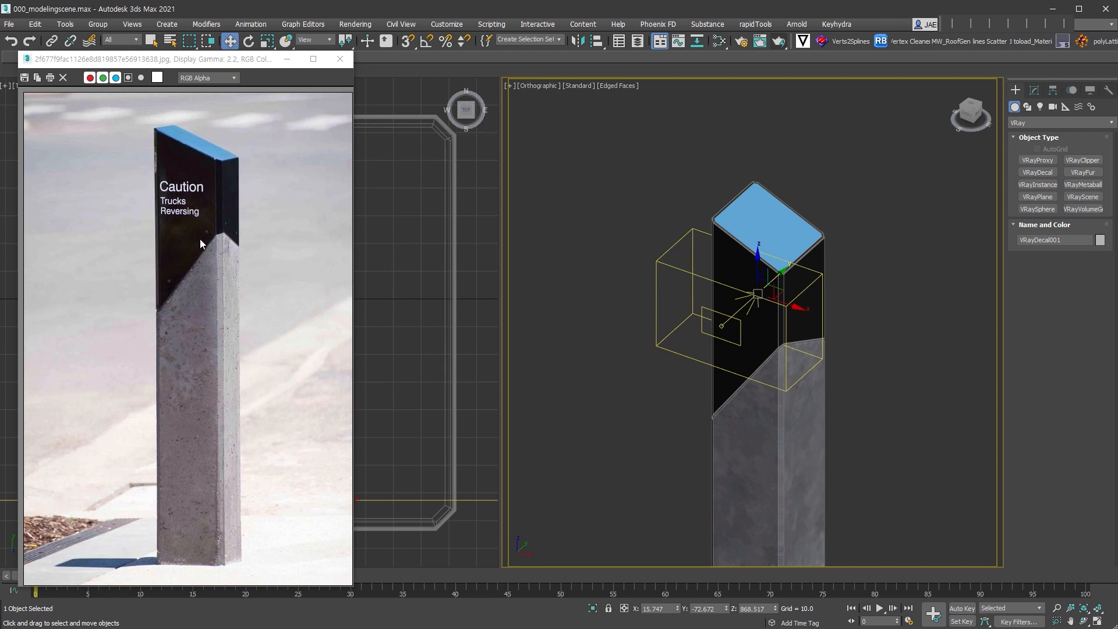
- Set the VRayDecal's width and length to 120 each
click(966, 115)
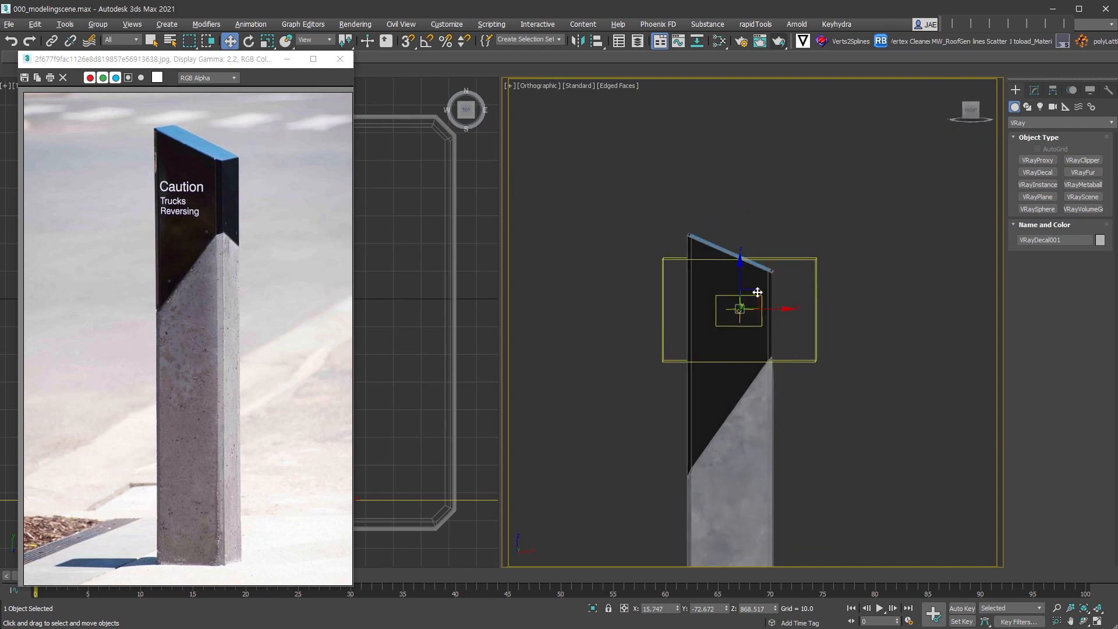
click(1034, 89)
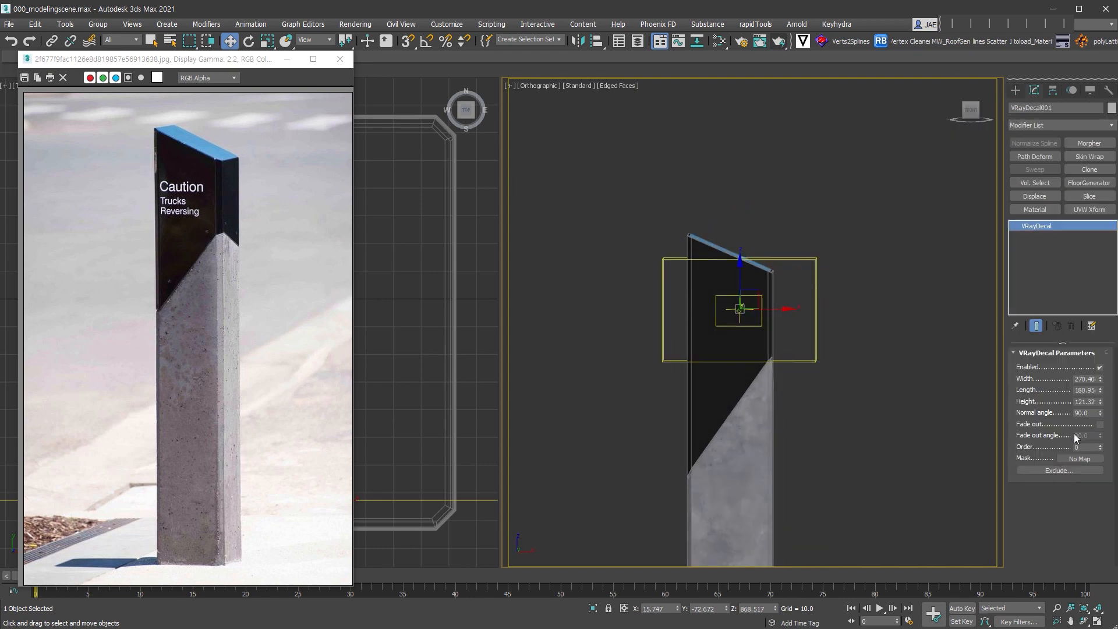
double_click(1081, 379)
text(120)
key(Tab)
text(120)
key(Tab)
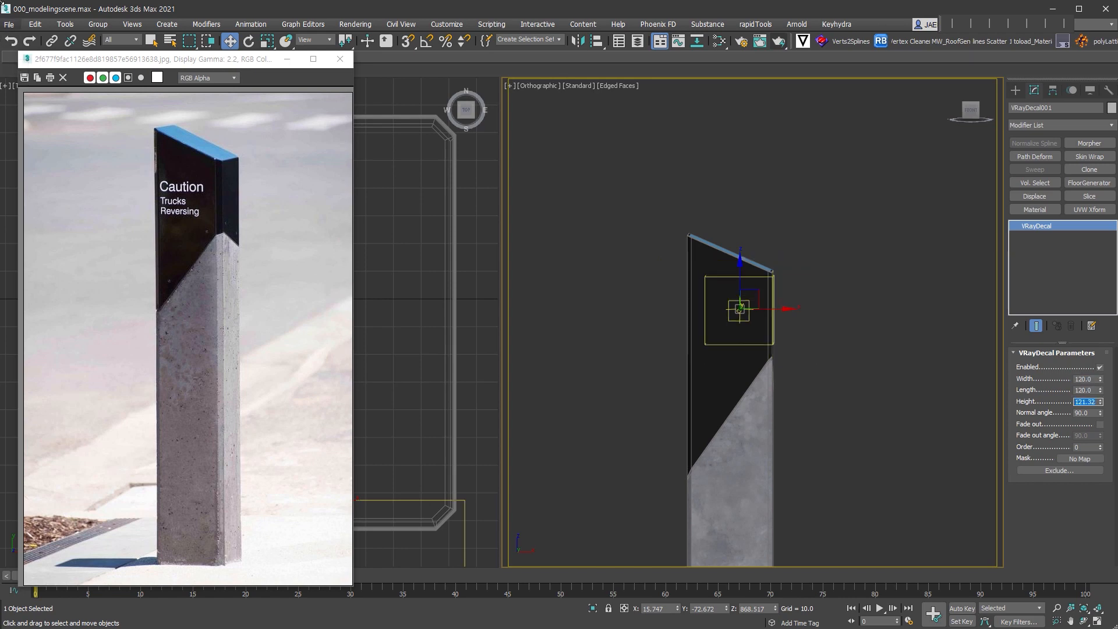
- Center the decal horizontally on the black front face and shift it slightly down
drag(757, 291, 747, 296)
alt+middle_drag(813, 382, 751, 396)
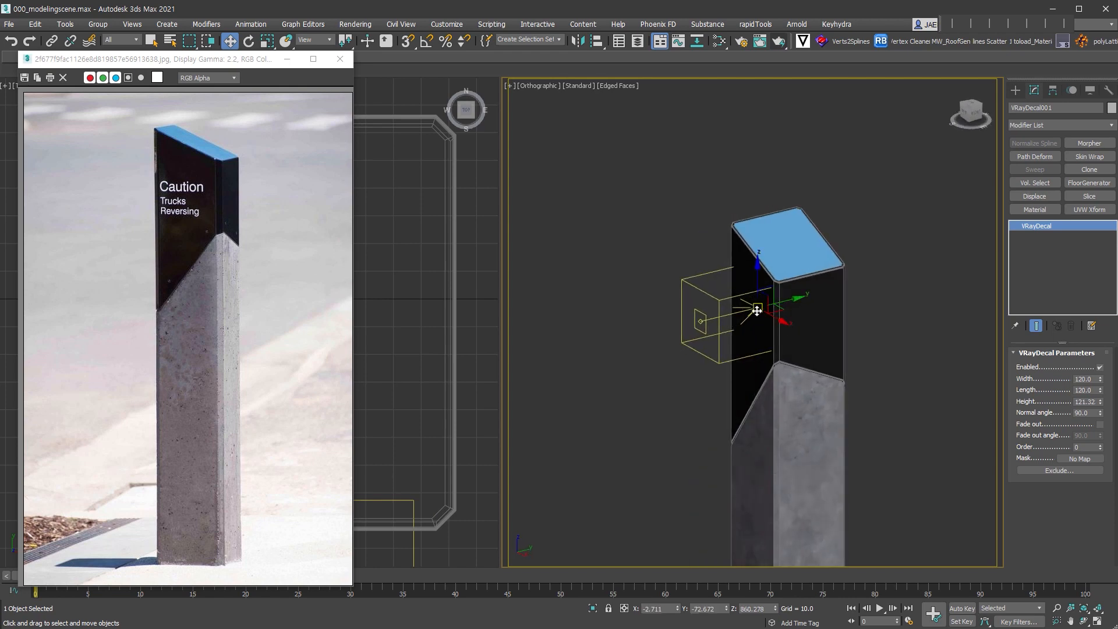
alt+middle_drag(760, 336, 739, 328)
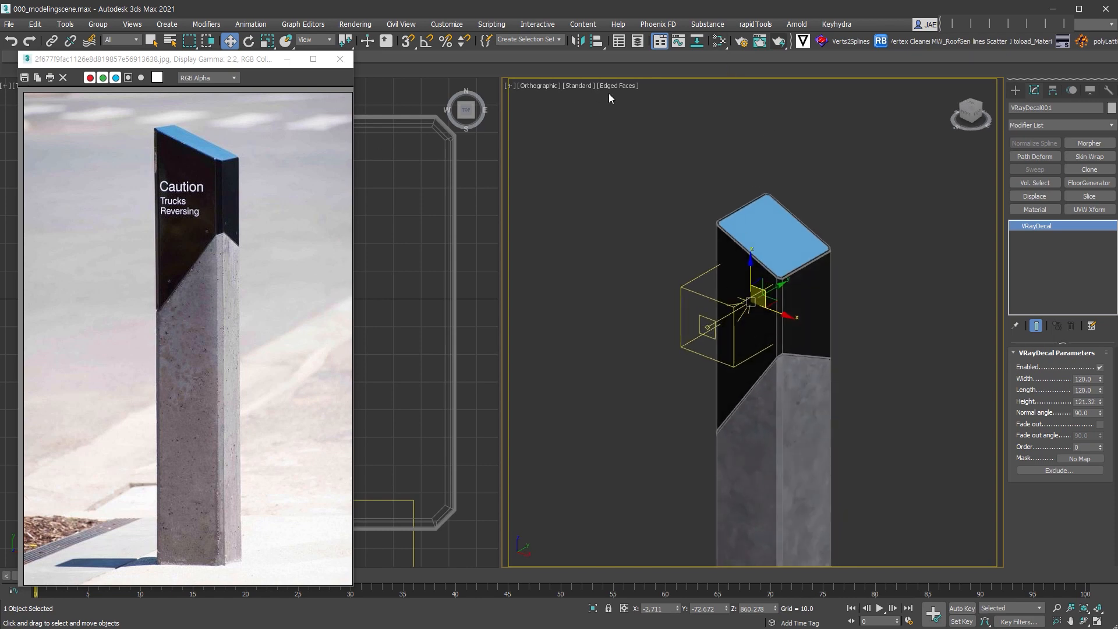
- Make a light gray copy of the black VRayMtl with diffuse value 187 and assign it to the selected decal
click(720, 40)
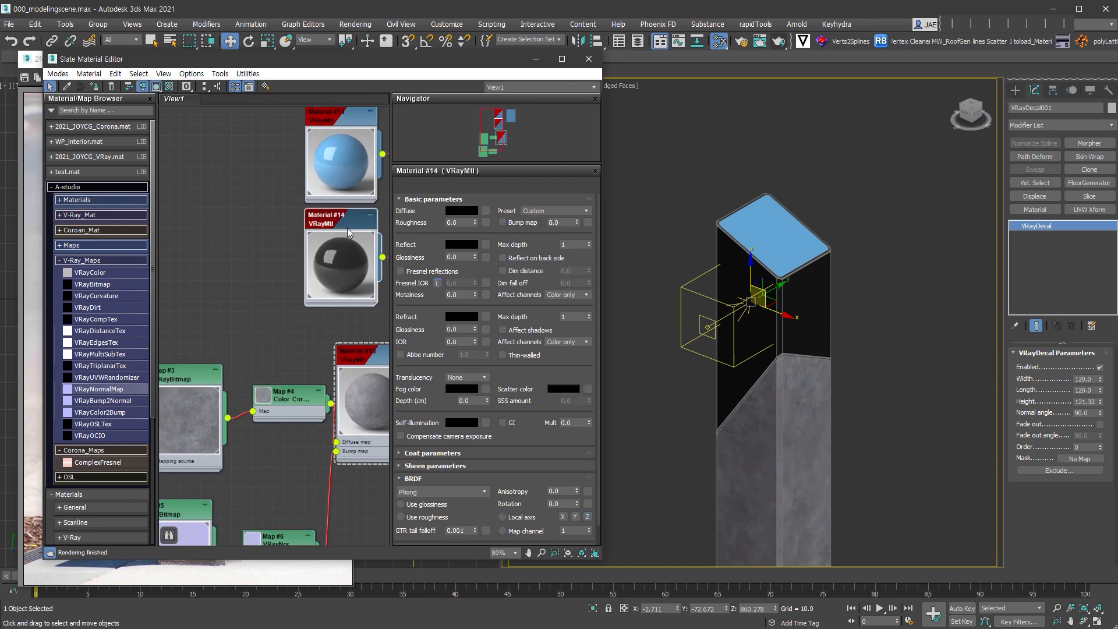
drag(303, 217, 195, 221)
click(460, 210)
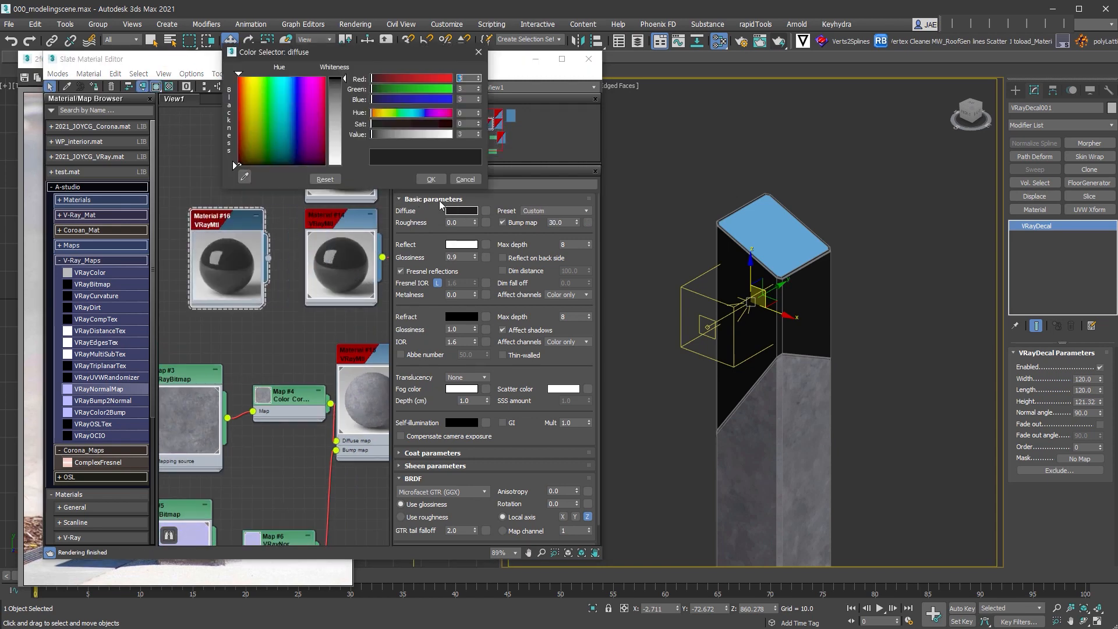
drag(421, 134, 435, 134)
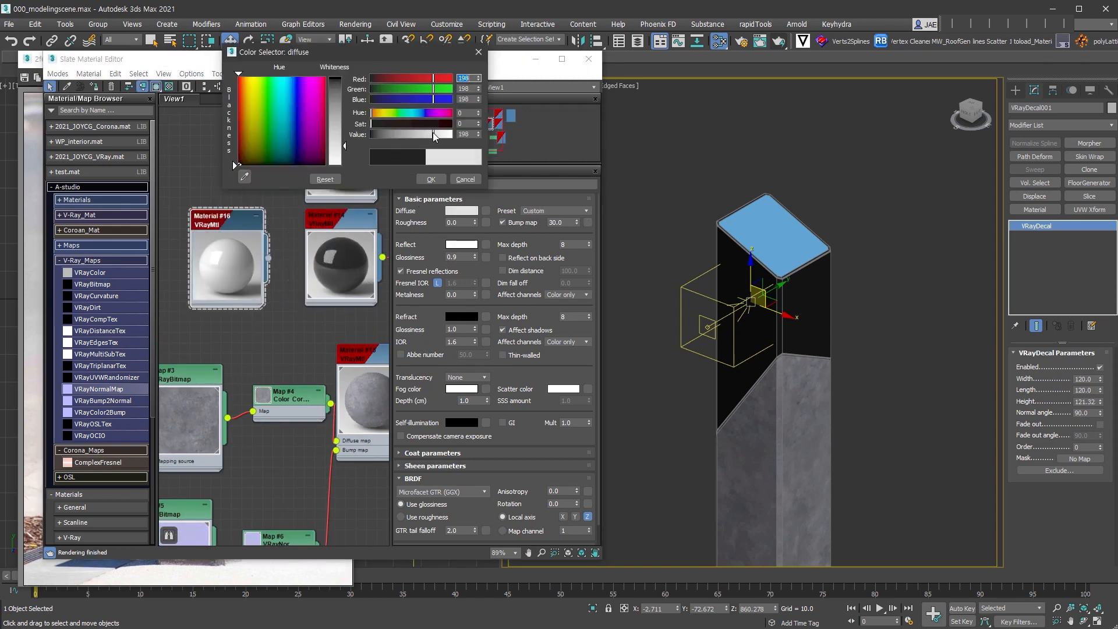
drag(435, 134, 431, 135)
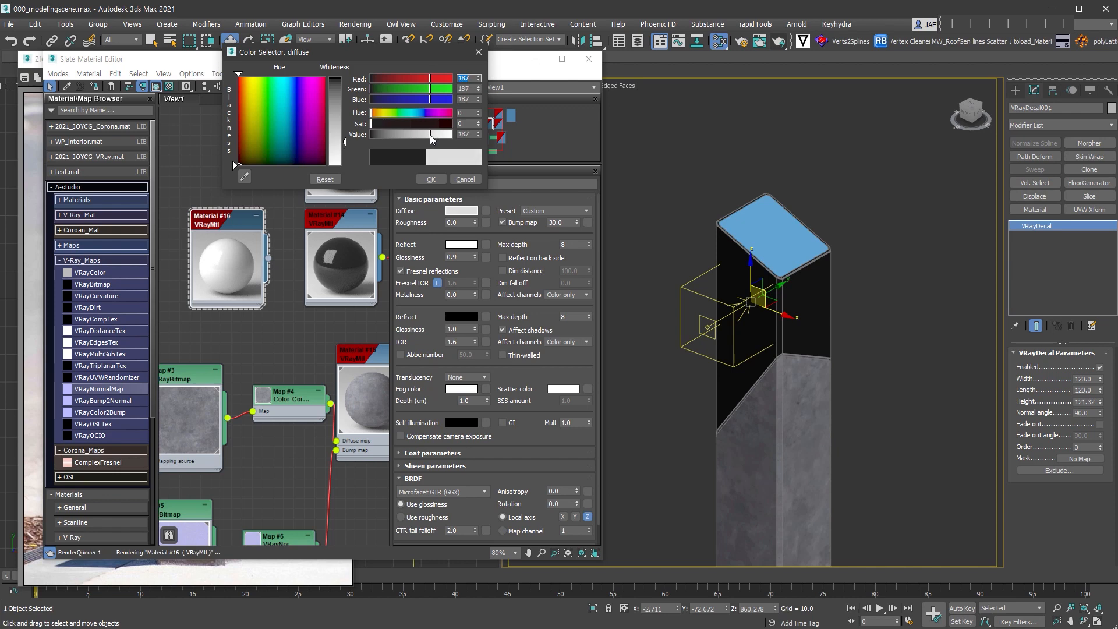
click(431, 180)
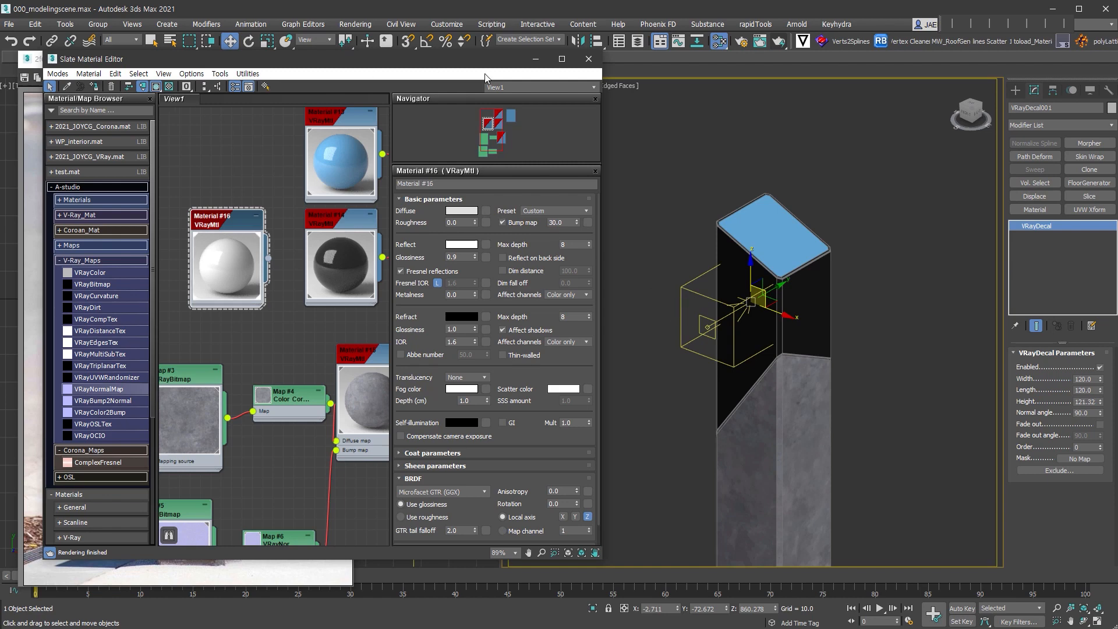
click(537, 60)
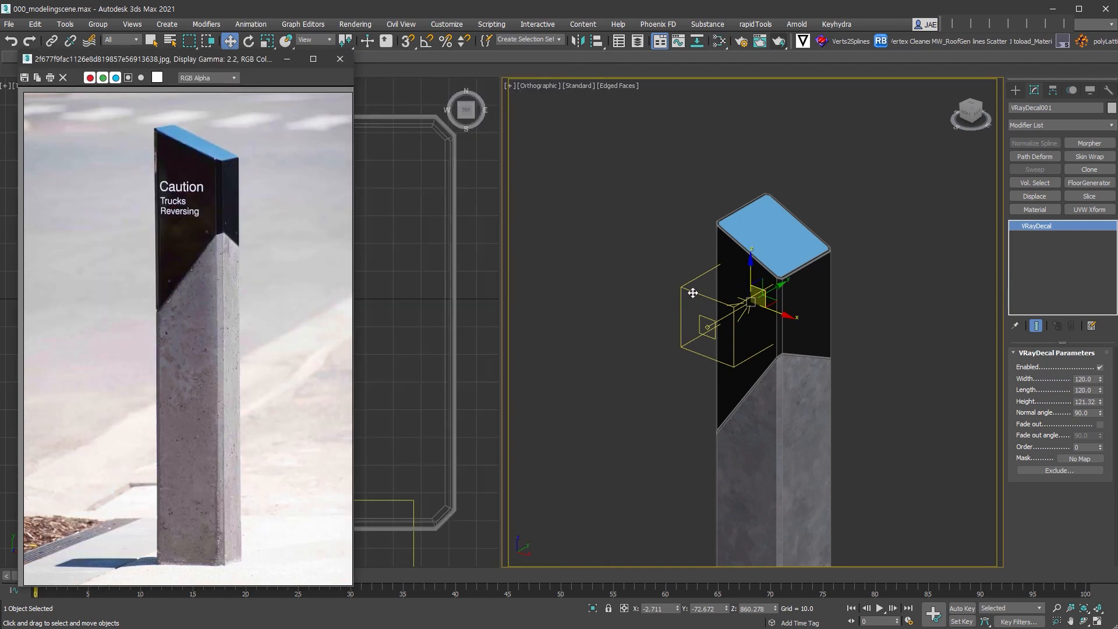
- Render a close view of the post's upper part to check how the decal projects onto the black face
scroll(743, 267, up, 3)
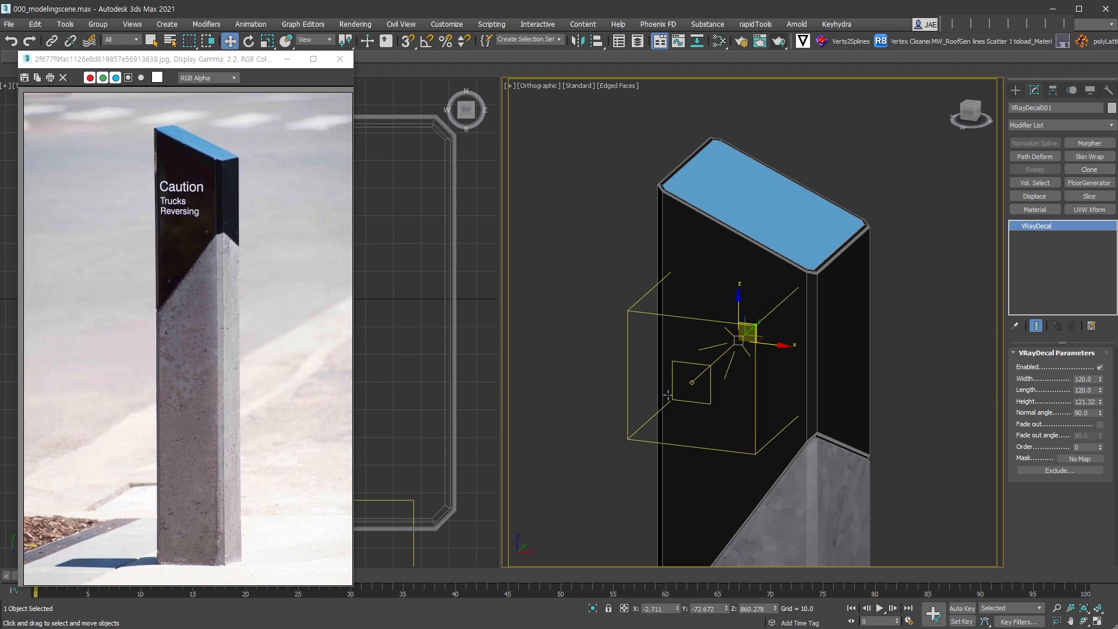
click(779, 41)
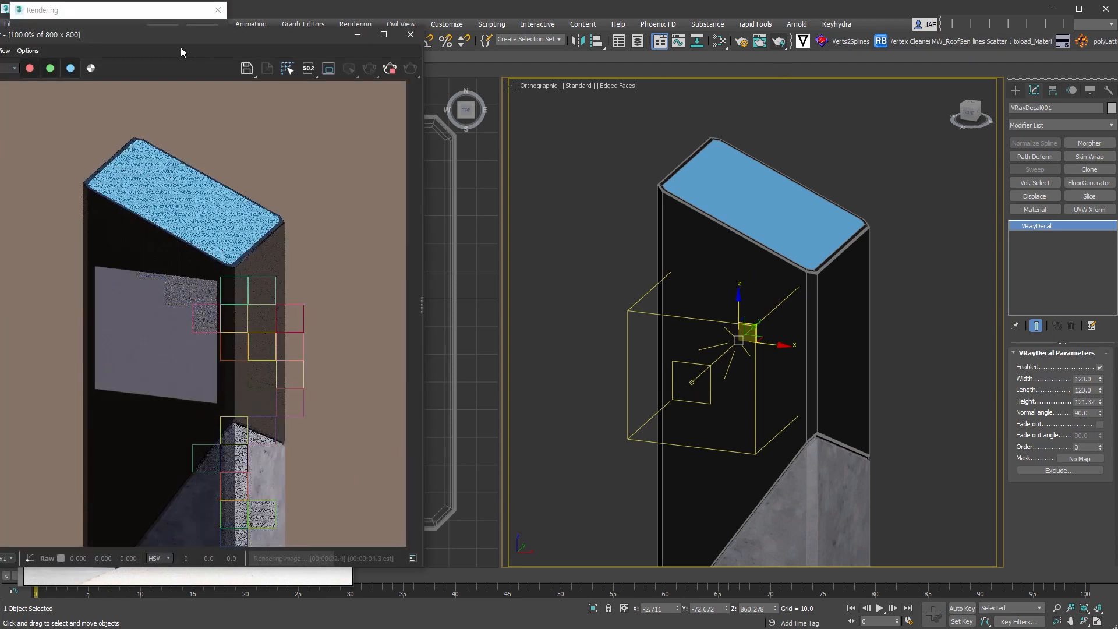
drag(185, 33, 260, 41)
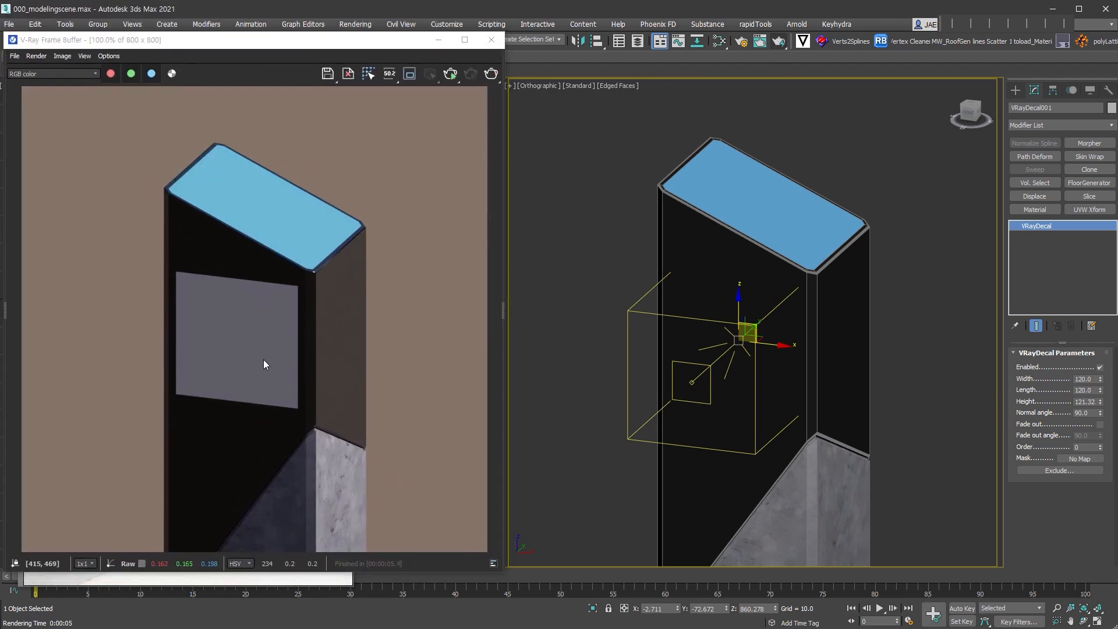
drag(349, 37, 356, 39)
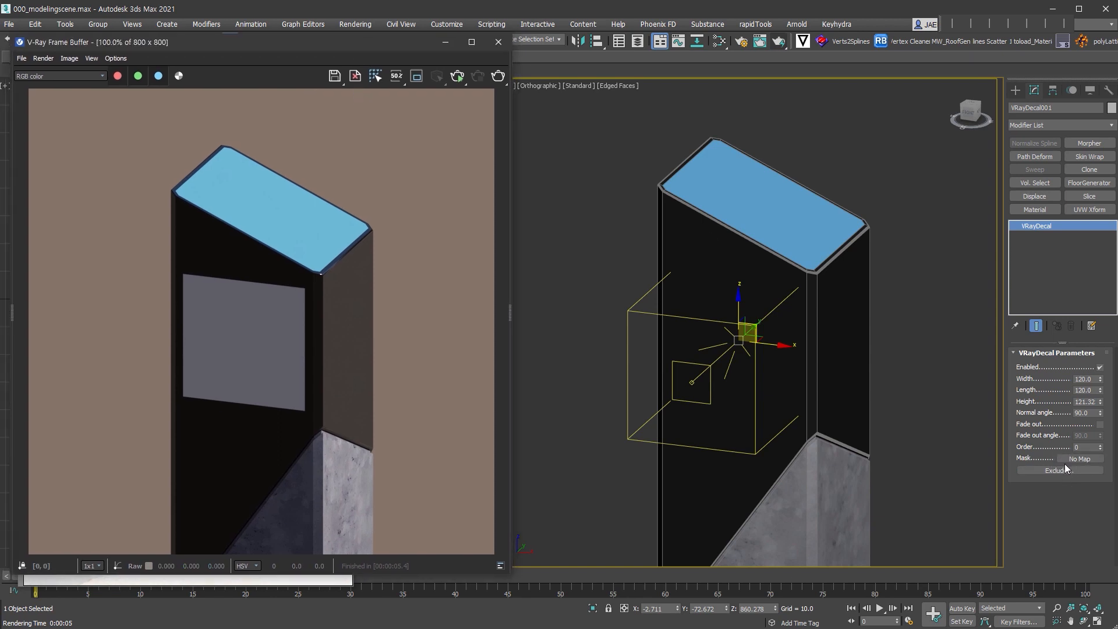
- Add a VRayBitmap as the decal's mask and place an instance of it in the material editor
click(1081, 459)
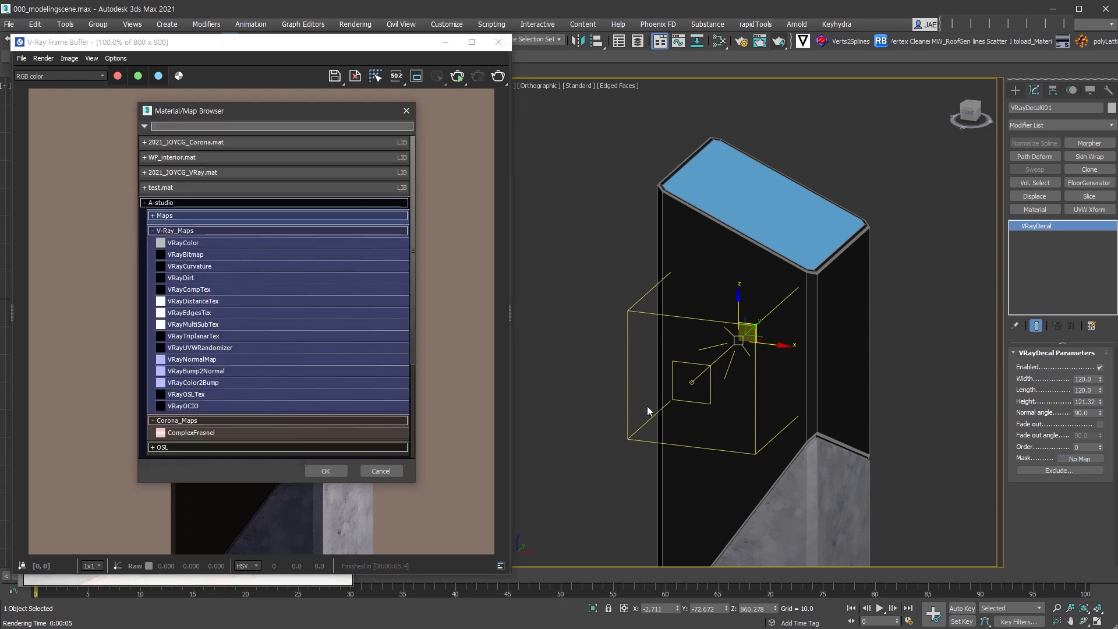
double_click(243, 254)
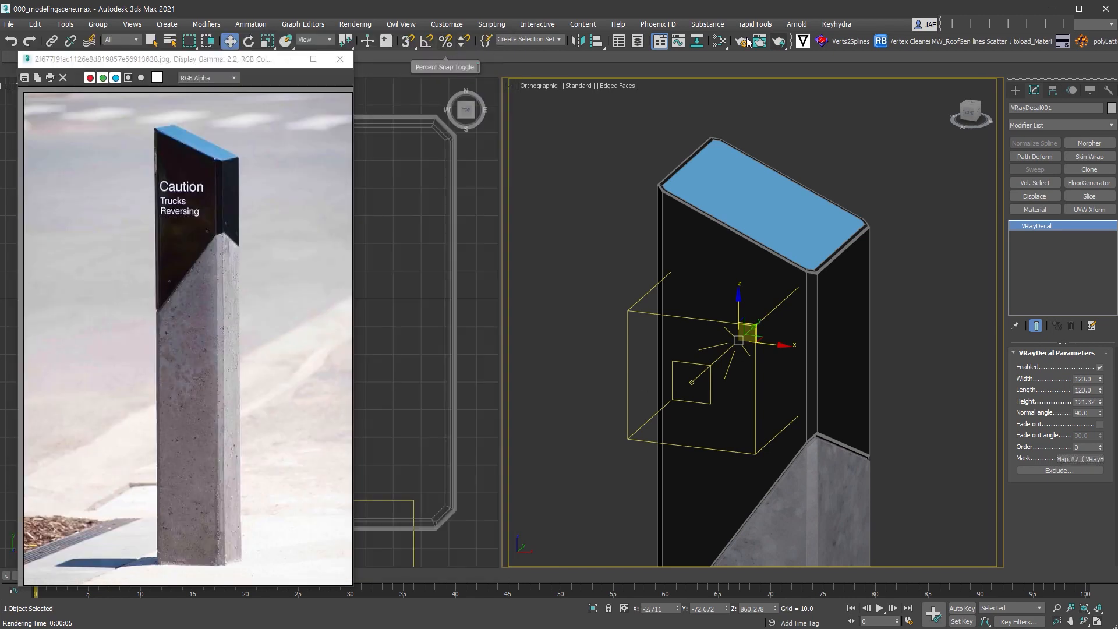
click(743, 41)
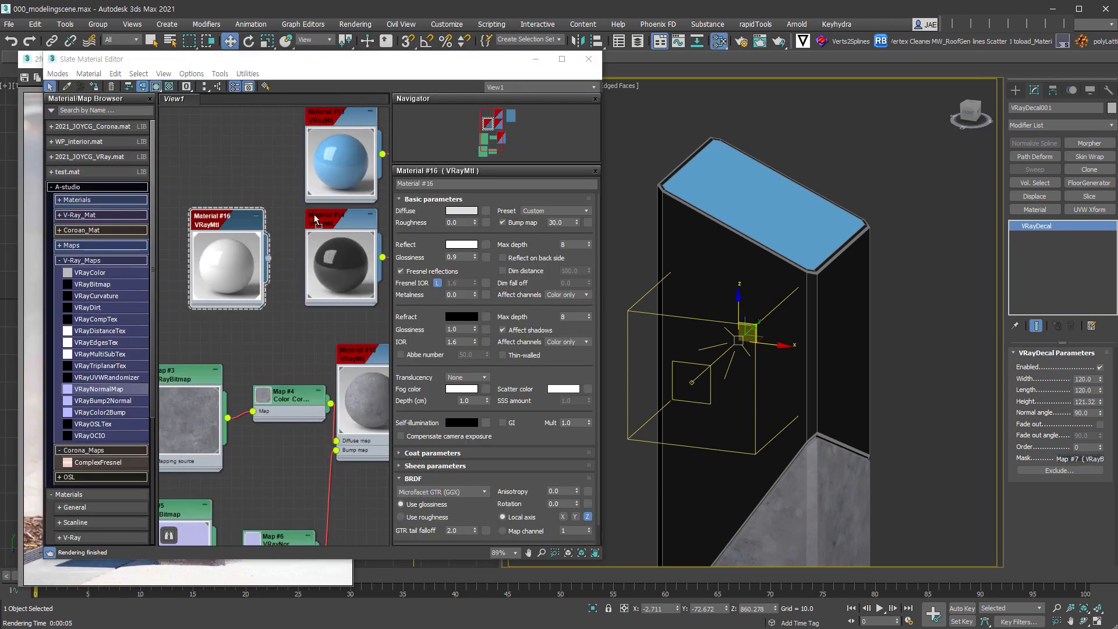
drag(223, 149, 224, 149)
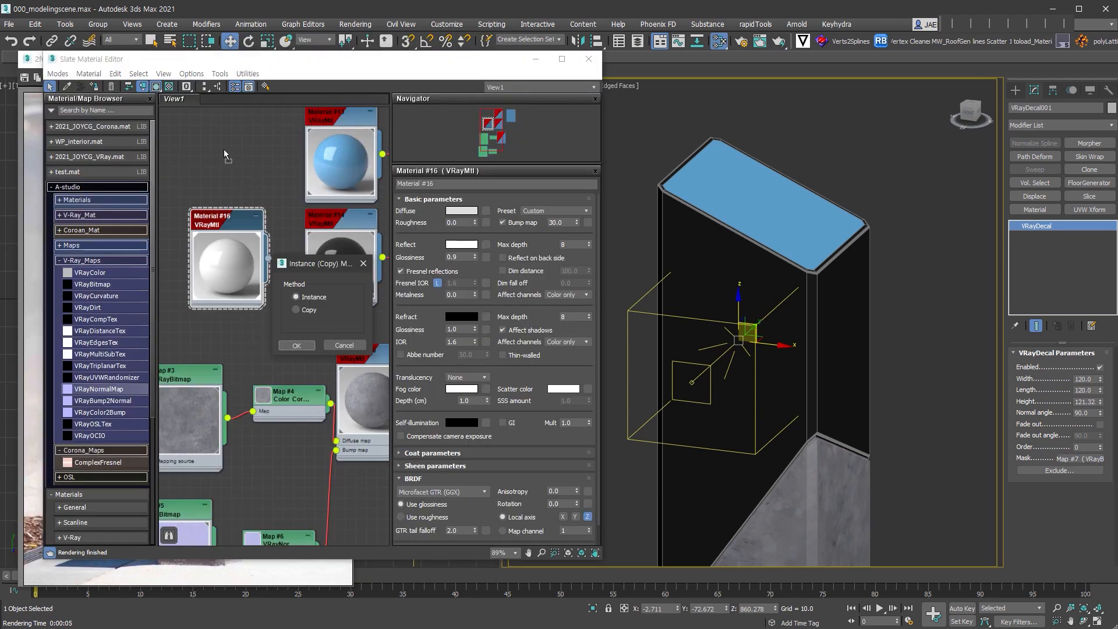
click(297, 345)
- Load text_caution.jpg into the decal's mask bitmap and render the view again to check the lettering
click(583, 216)
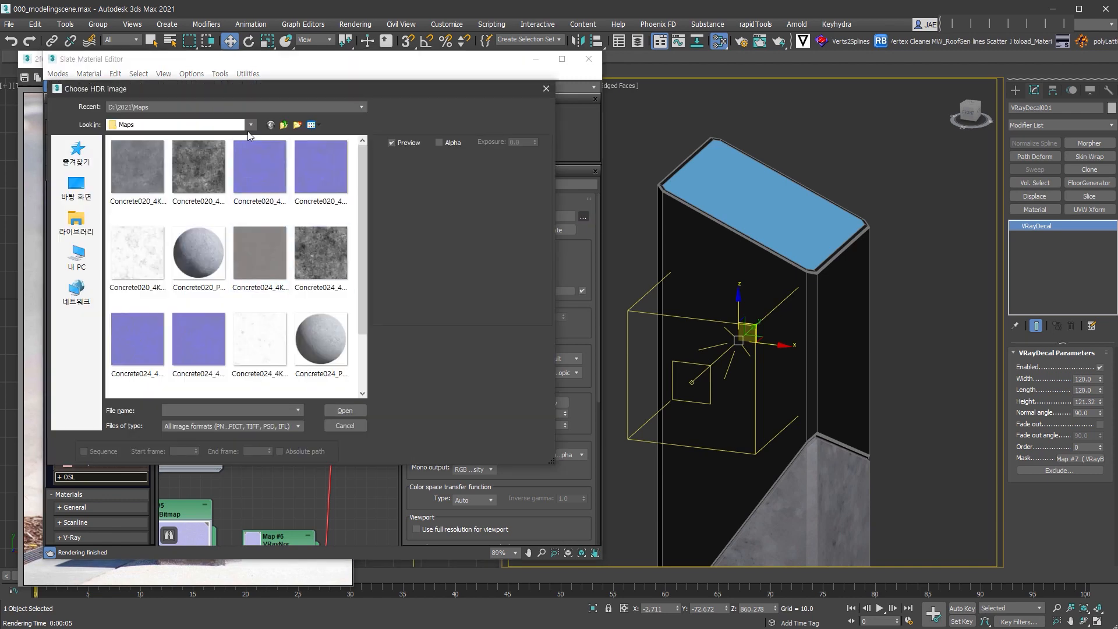
click(320, 272)
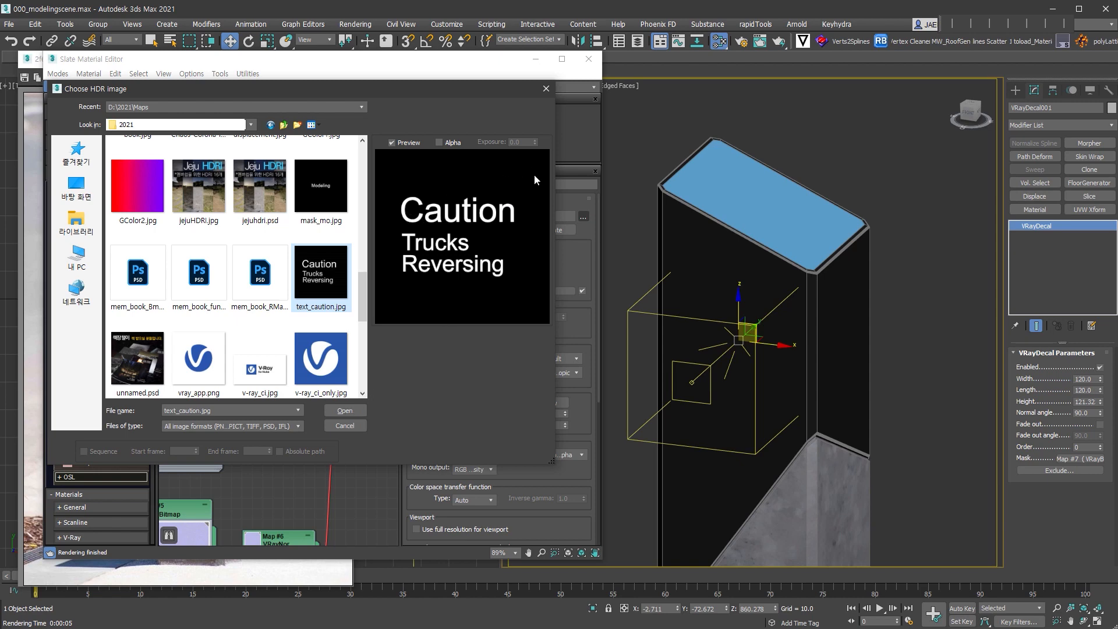
click(354, 411)
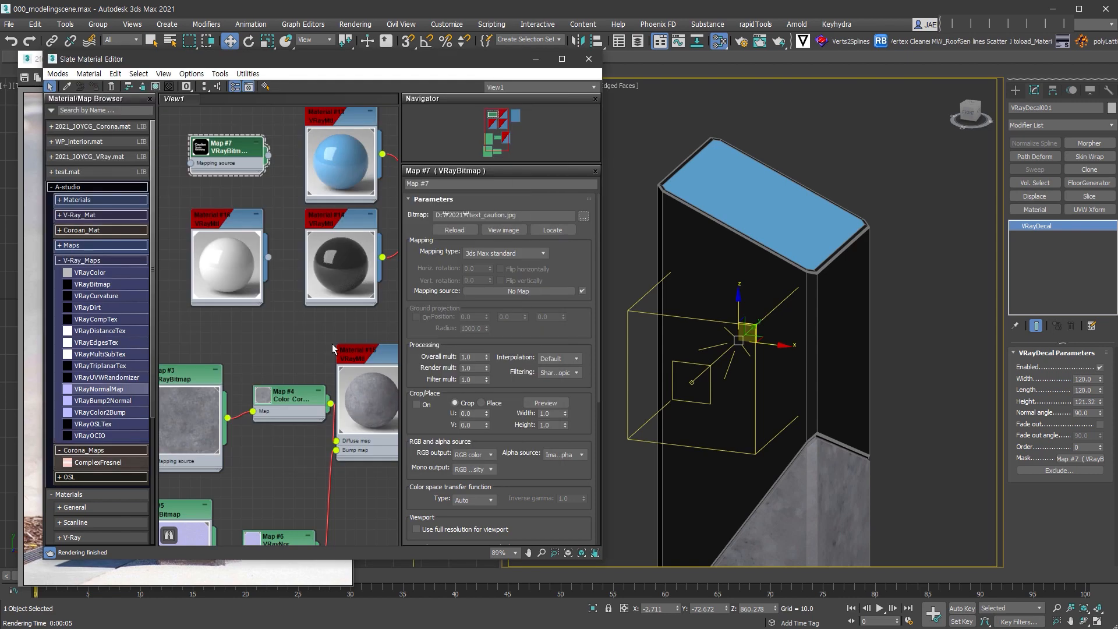
click(536, 58)
click(780, 42)
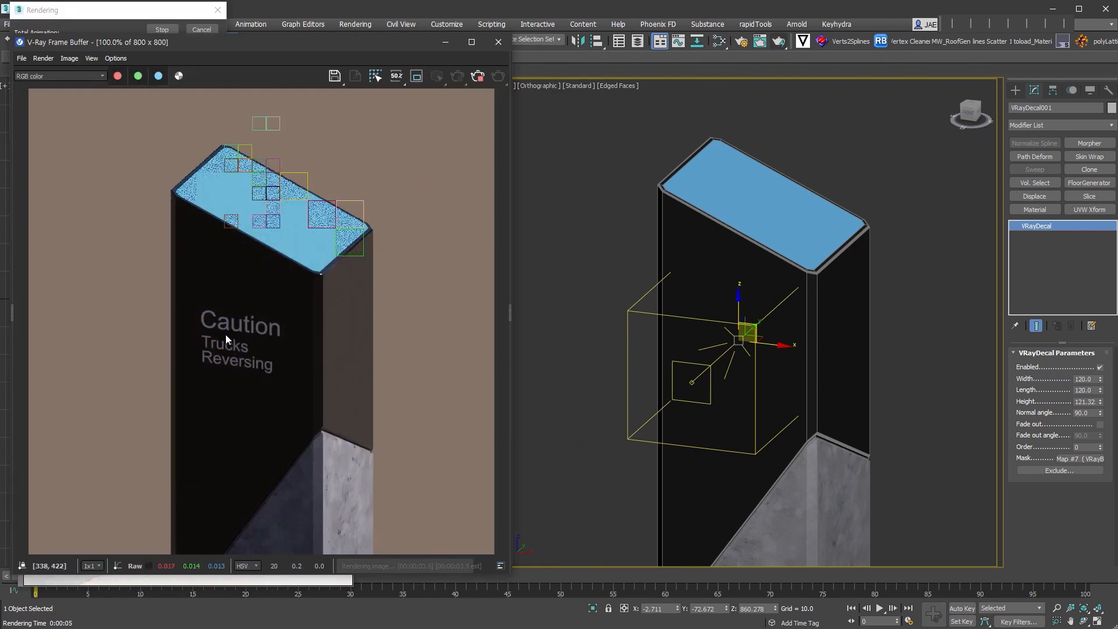
- Shift the caution decal slightly along X to about -7.6, check the lettering in a render, and enlarge the decal slightly
drag(768, 344, 763, 344)
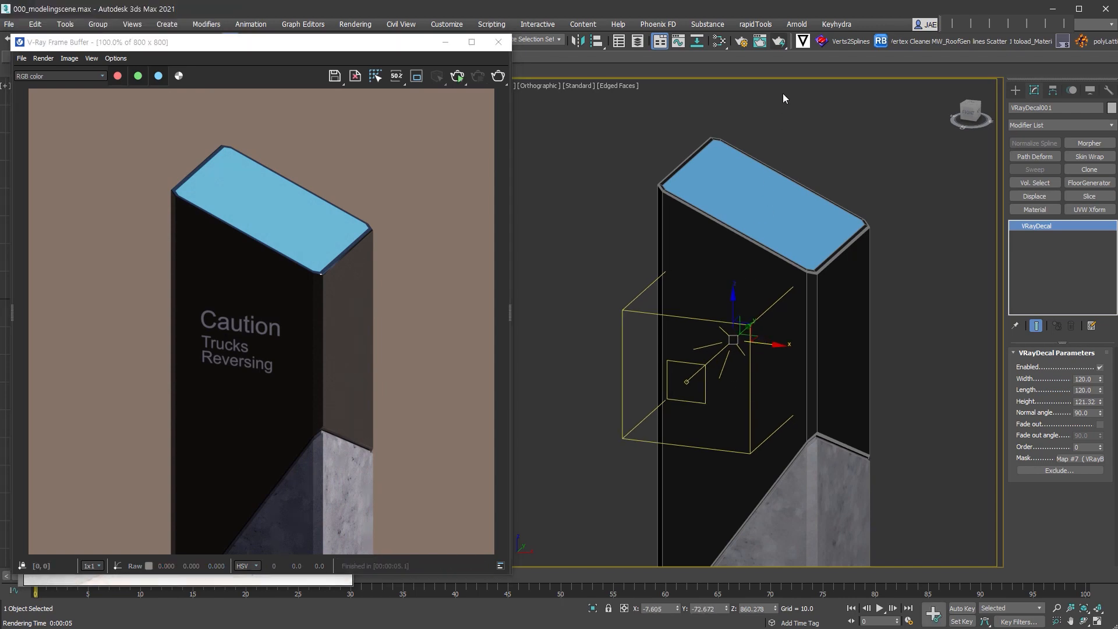
key(shift+q)
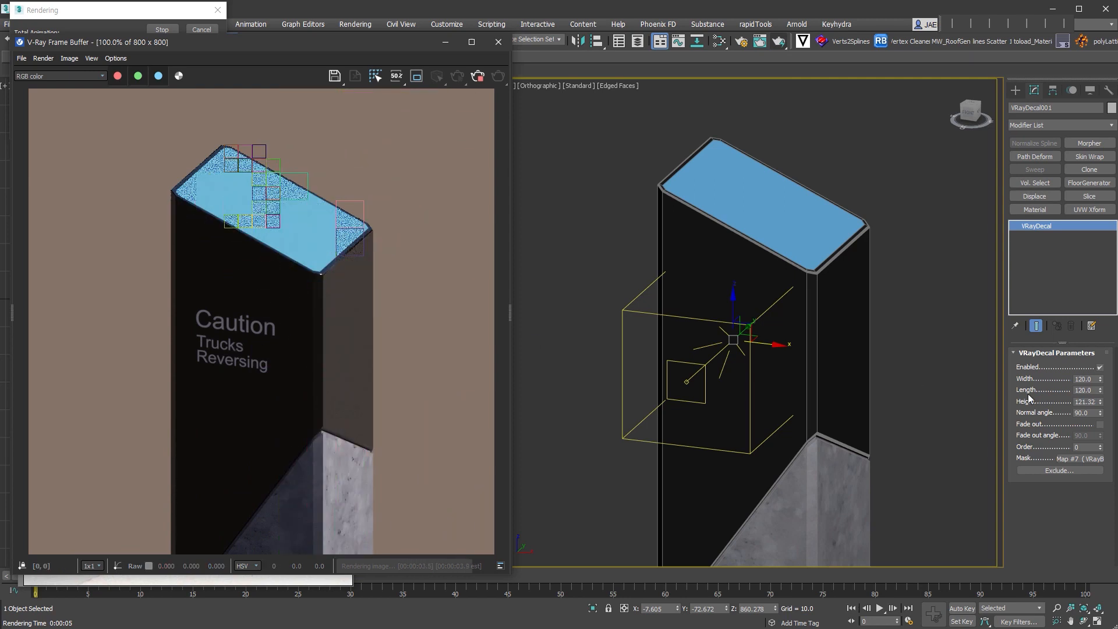
right_click(748, 330)
click(769, 352)
drag(765, 334, 732, 305)
right_click(725, 311)
click(732, 316)
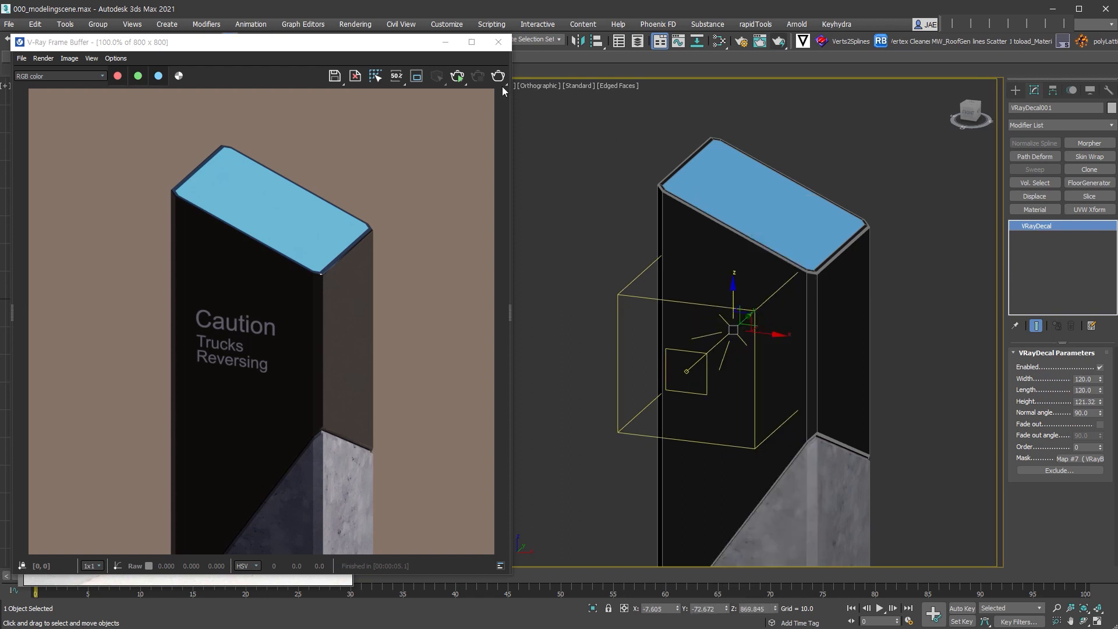
- Raise the decal about 6.3 units on the black face while checking the lettering in an interactive render
click(458, 81)
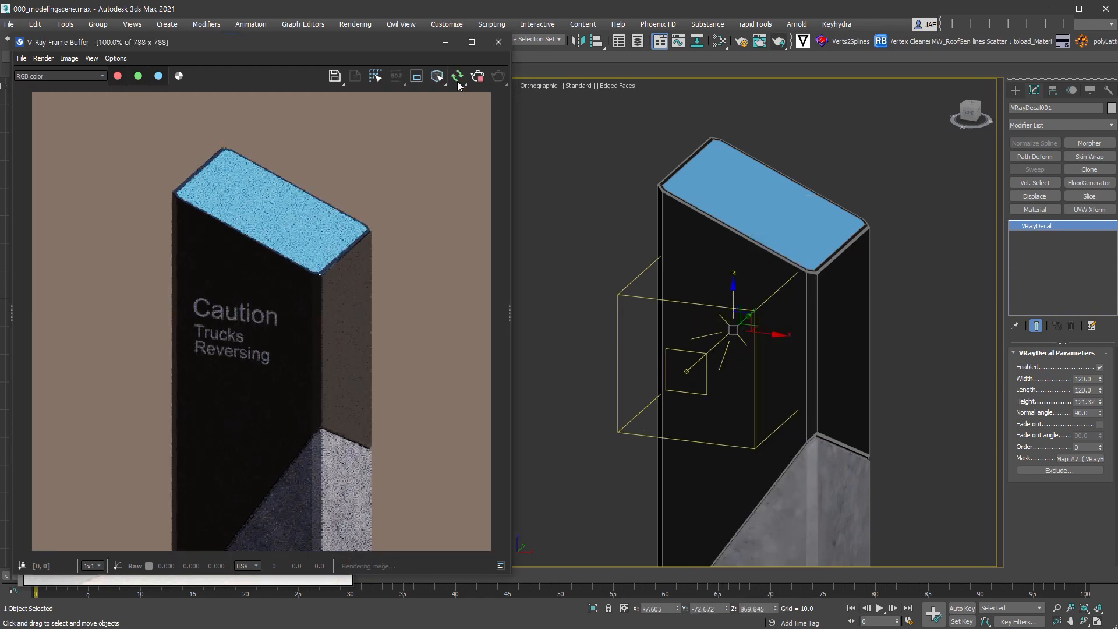
drag(733, 320, 733, 313)
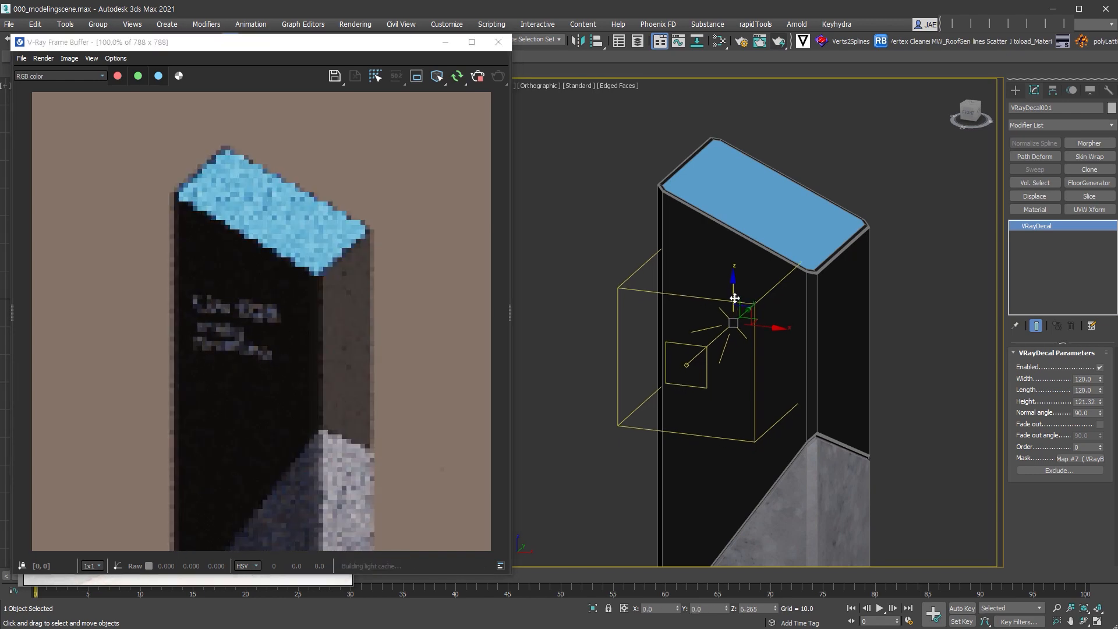
click(477, 77)
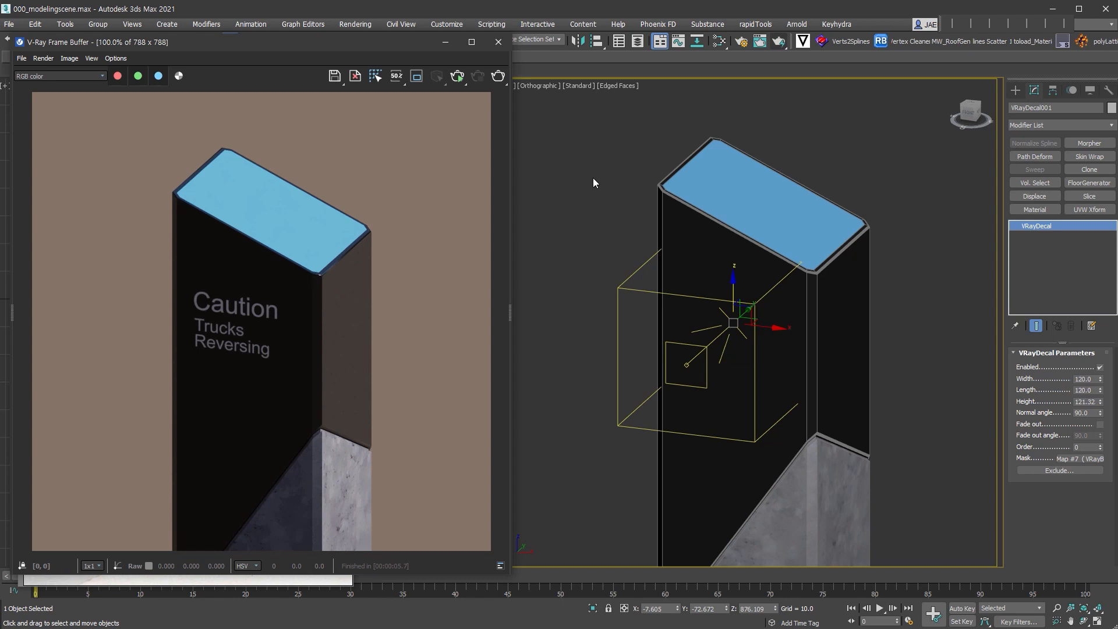
click(498, 42)
- Draw a ground plane about 2296 by 2319 units beneath the post
click(926, 446)
scroll(849, 312, down, 5)
alt+middle_drag(899, 442, 936, 303)
click(1017, 93)
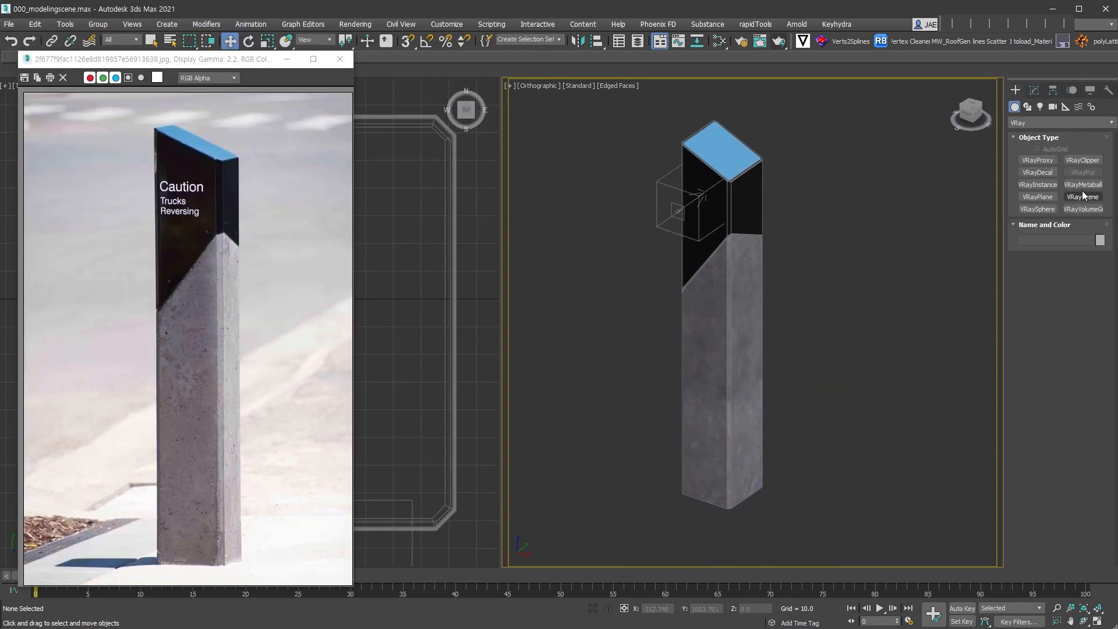
click(1029, 122)
click(1050, 132)
click(1083, 209)
scroll(883, 383, down, 3)
alt+middle_drag(883, 382, 880, 399)
drag(766, 254, 938, 624)
middle_drag(917, 550, 838, 420)
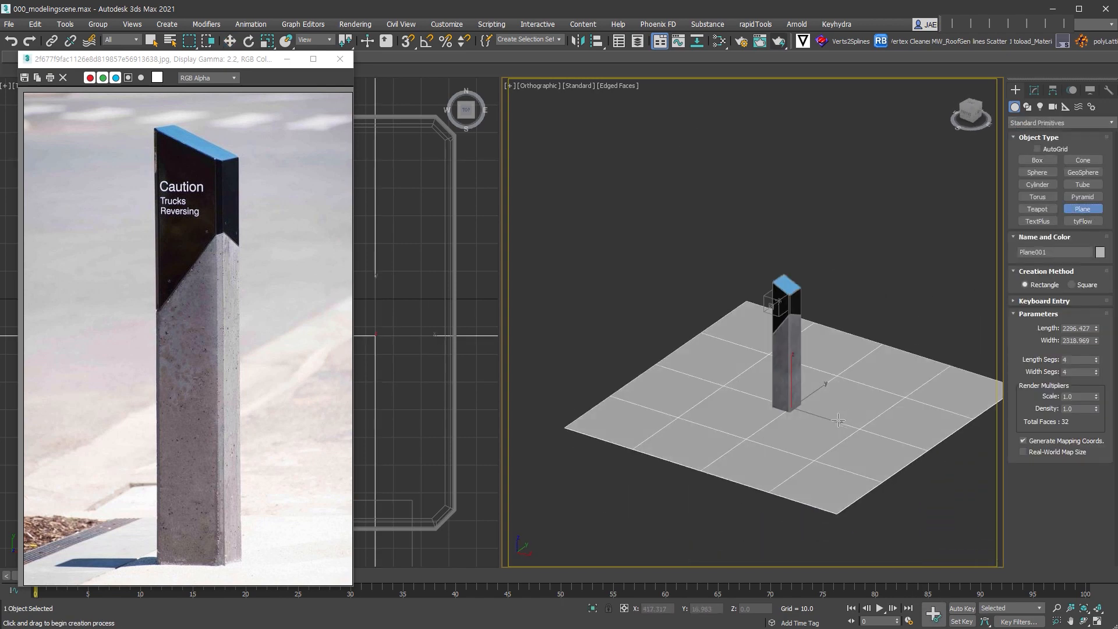
scroll(838, 420, up, 2)
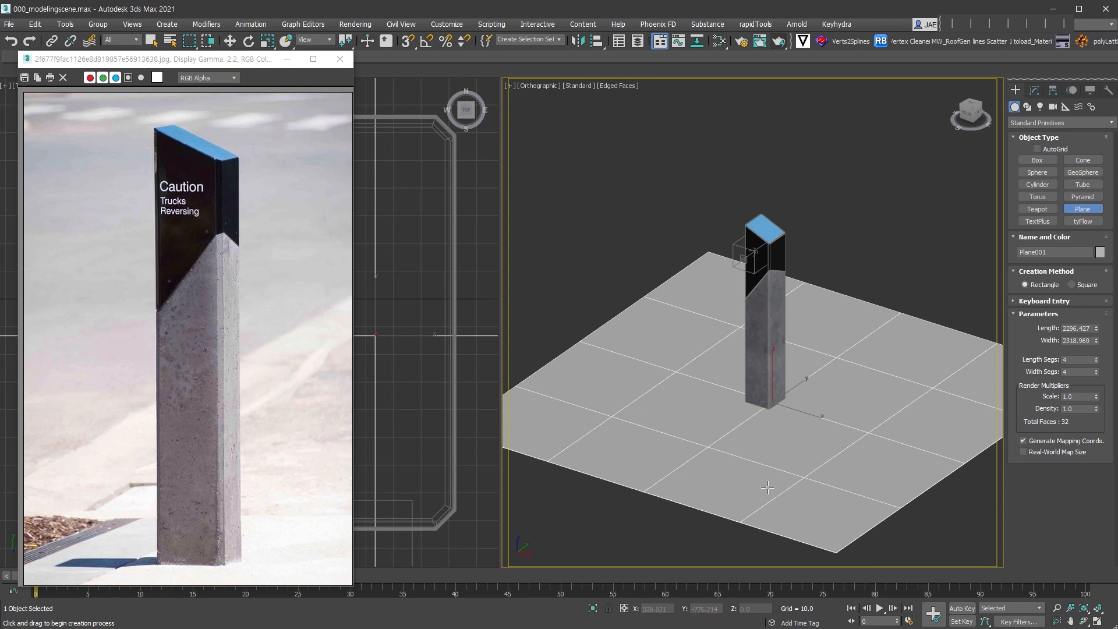
- Make the ground plane a V-Ray matte object, with matte for reflection/refraction and direct-light shadows enabled
right_click(919, 424)
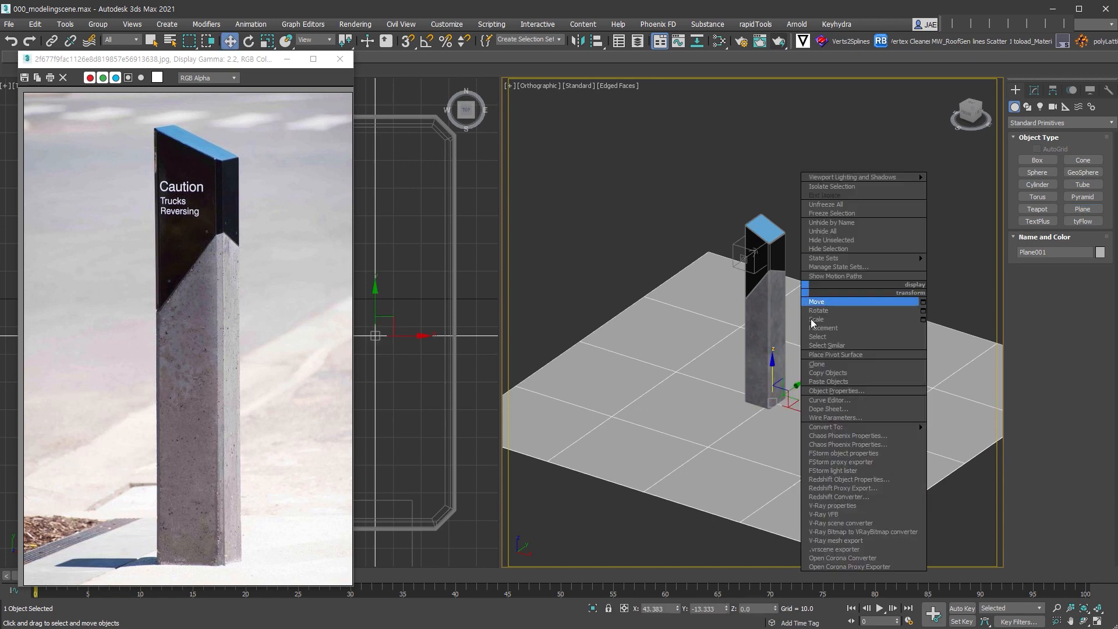
click(869, 506)
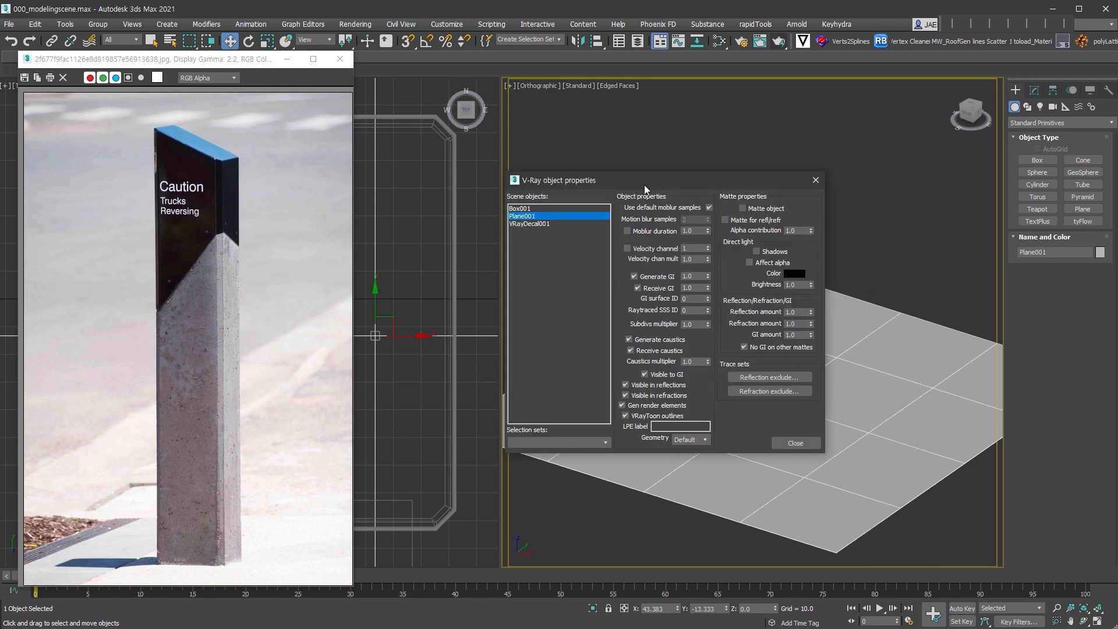
click(774, 209)
click(764, 220)
click(778, 253)
click(809, 445)
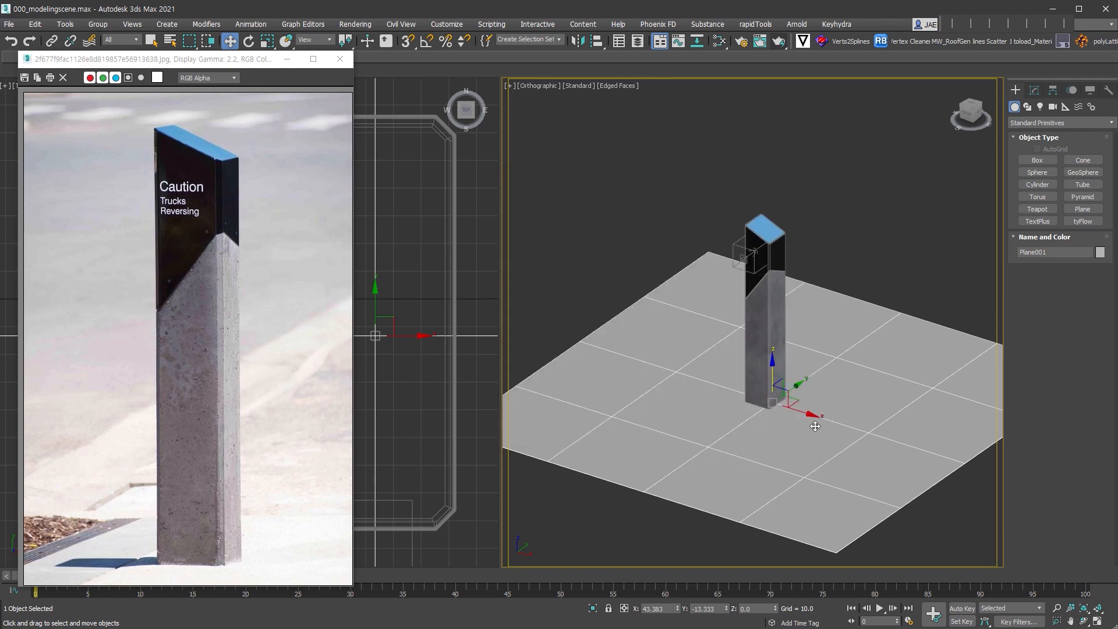
- Set up a perspective view framing the whole post on the ground plane and test render it briefly
key(p)
alt+middle_drag(813, 422, 851, 408)
scroll(805, 327, up, 5)
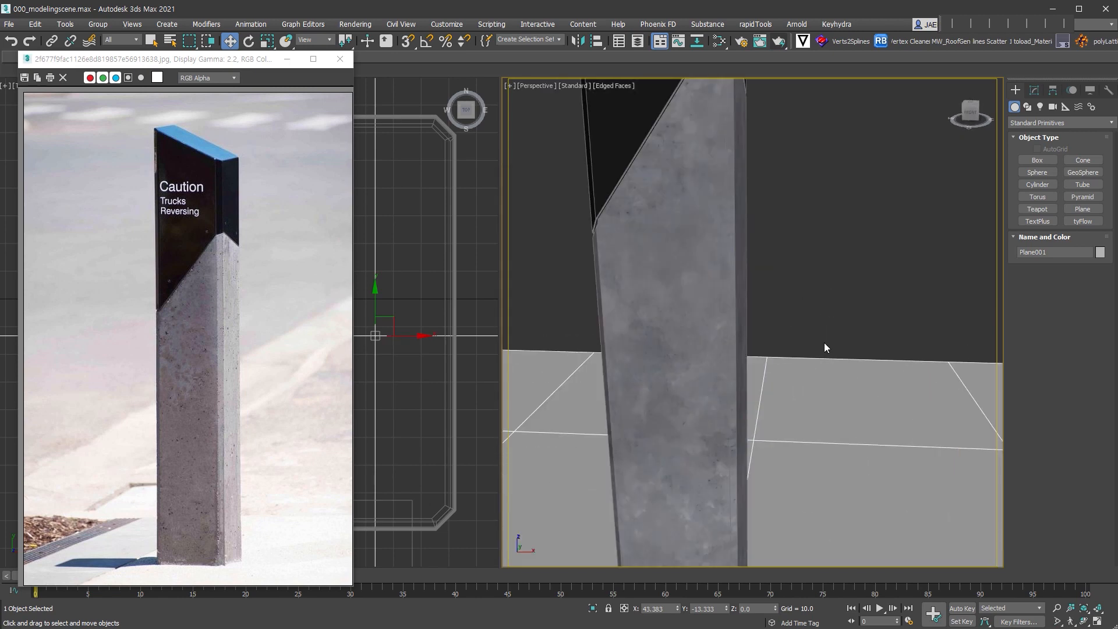
scroll(820, 332, down, 3)
key(alt+z)
drag(806, 332, 801, 321)
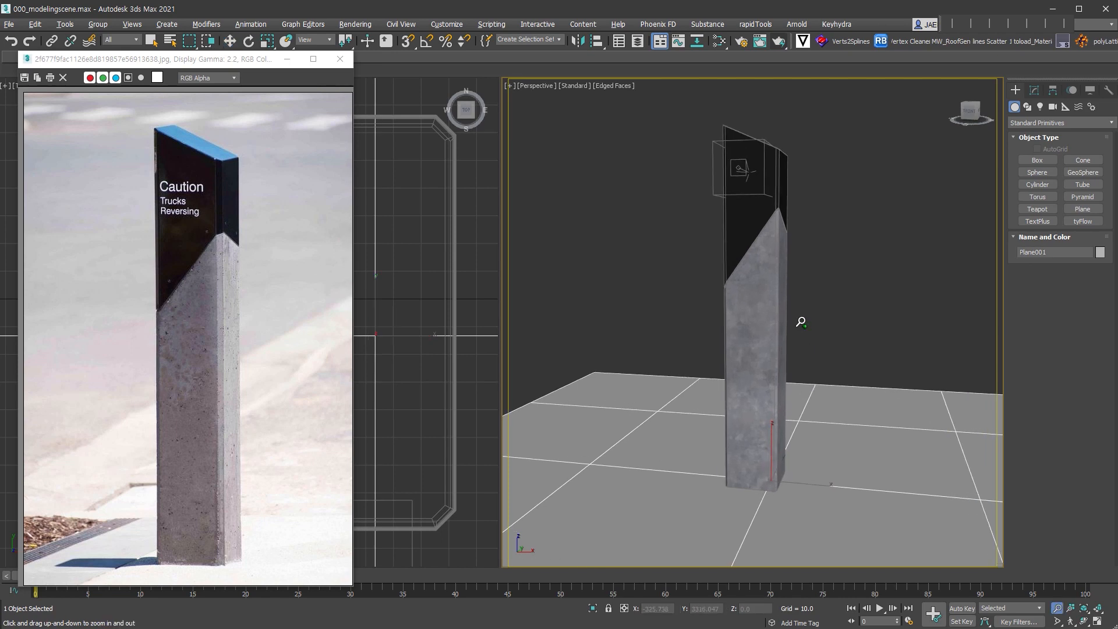
alt+middle_drag(801, 320, 809, 351)
drag(795, 269, 806, 338)
key(ctrl+w)
drag(821, 402, 840, 376)
alt+middle_drag(840, 375, 832, 352)
key(Escape)
click(780, 42)
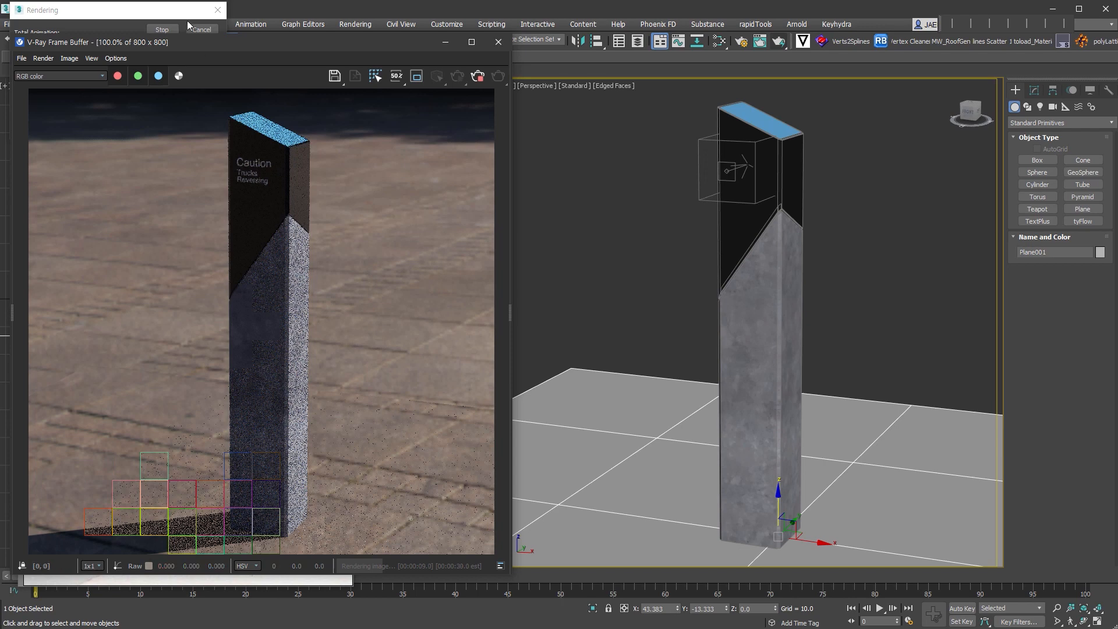
click(162, 29)
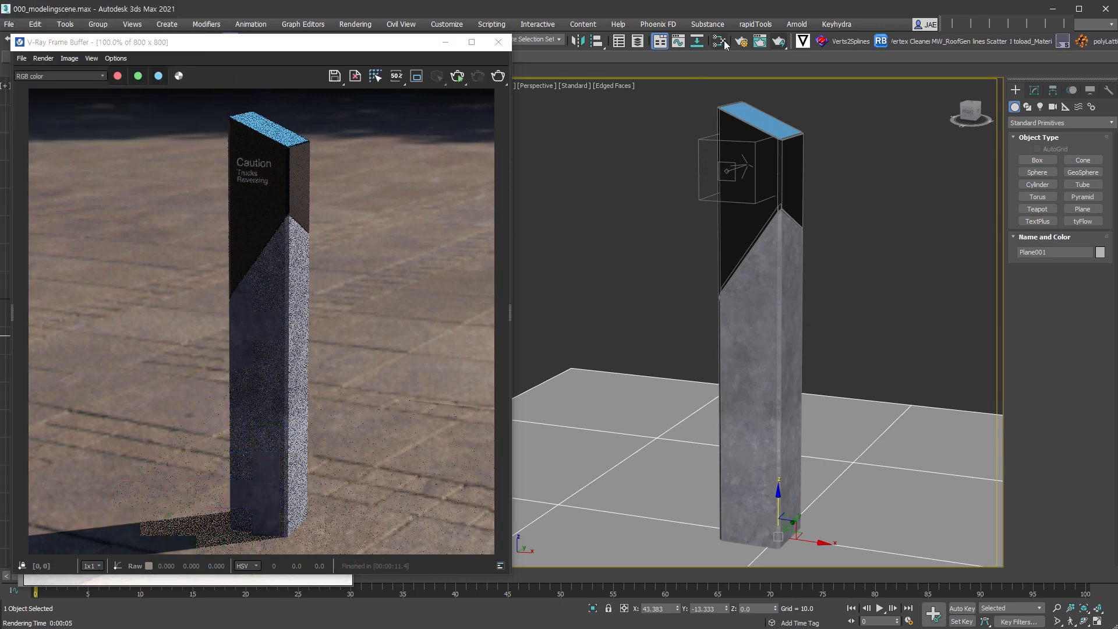
- Rotate the dome light about -94 degrees around Z and test render the new lighting direction
click(751, 548)
click(1033, 91)
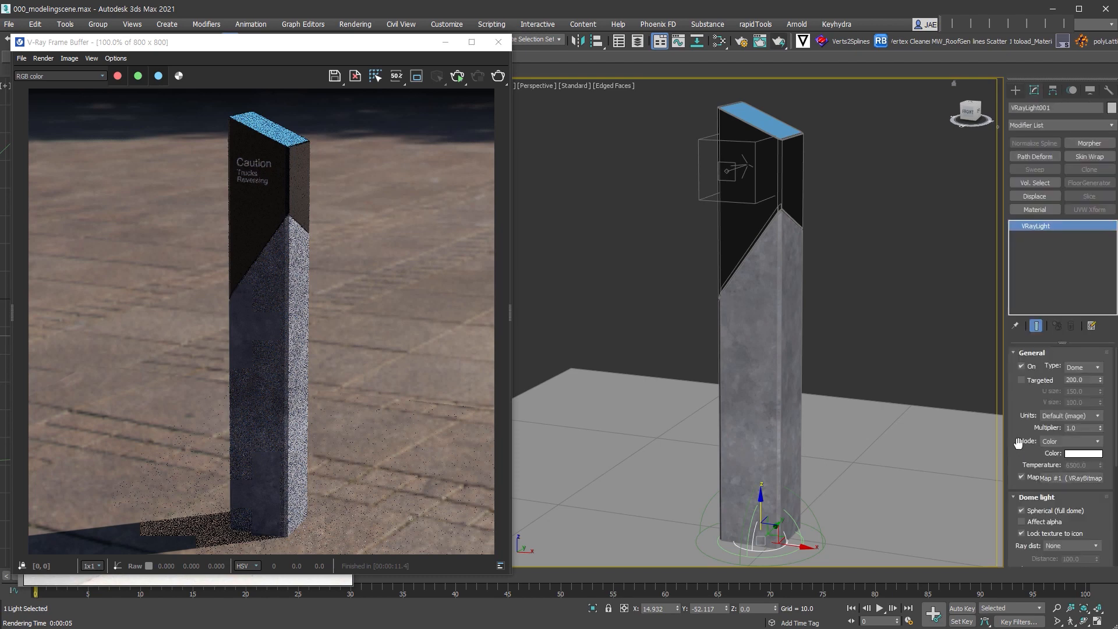
drag(1018, 444, 1013, 345)
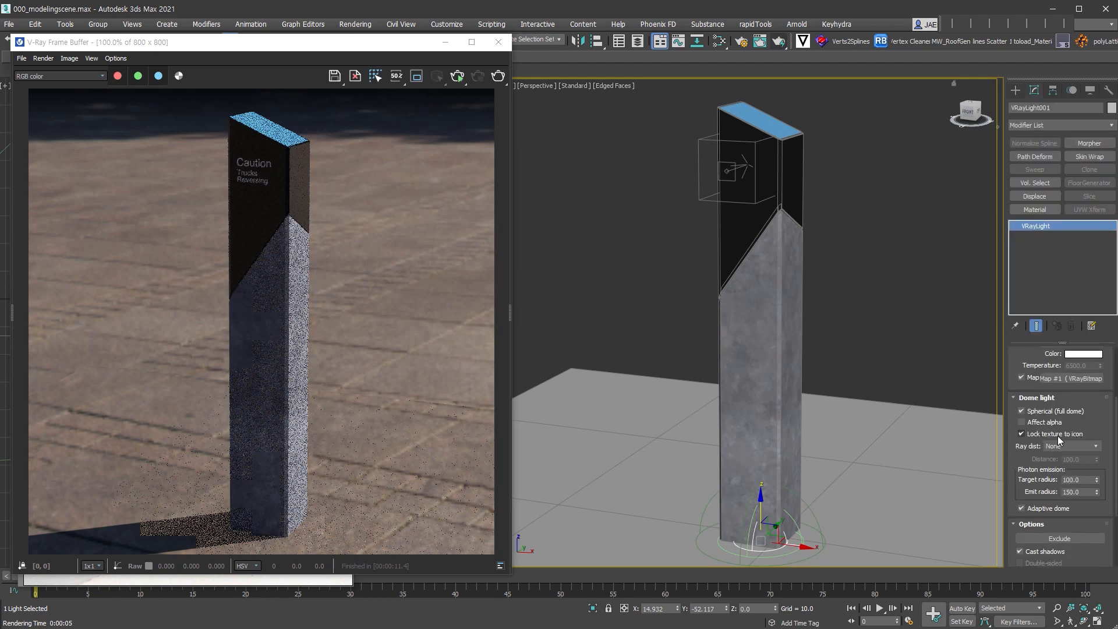
right_click(756, 515)
click(796, 532)
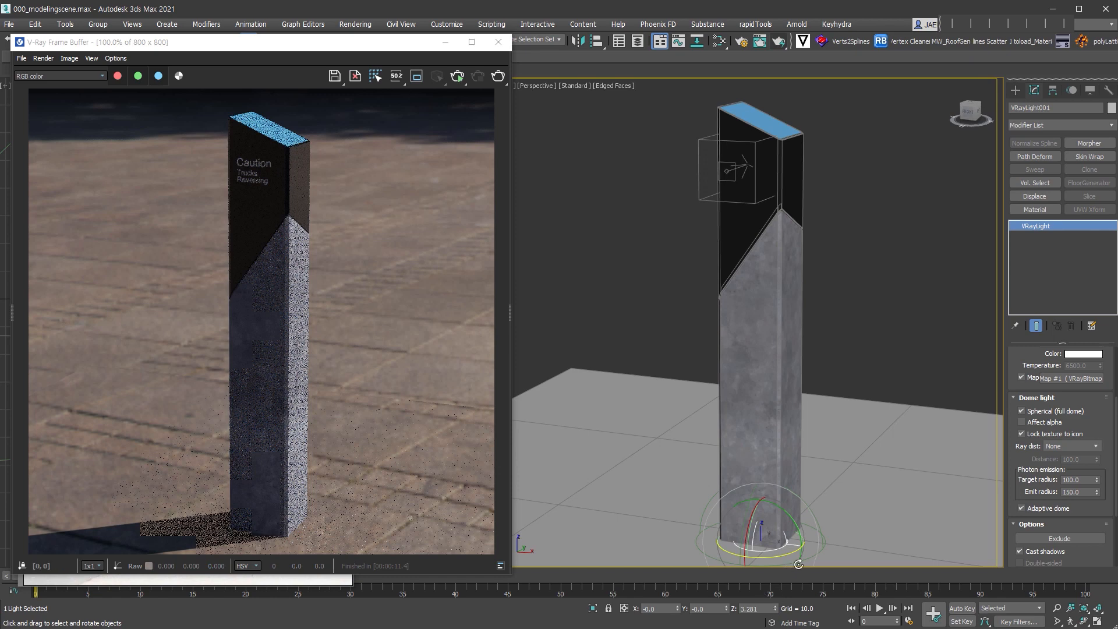
drag(789, 556, 673, 550)
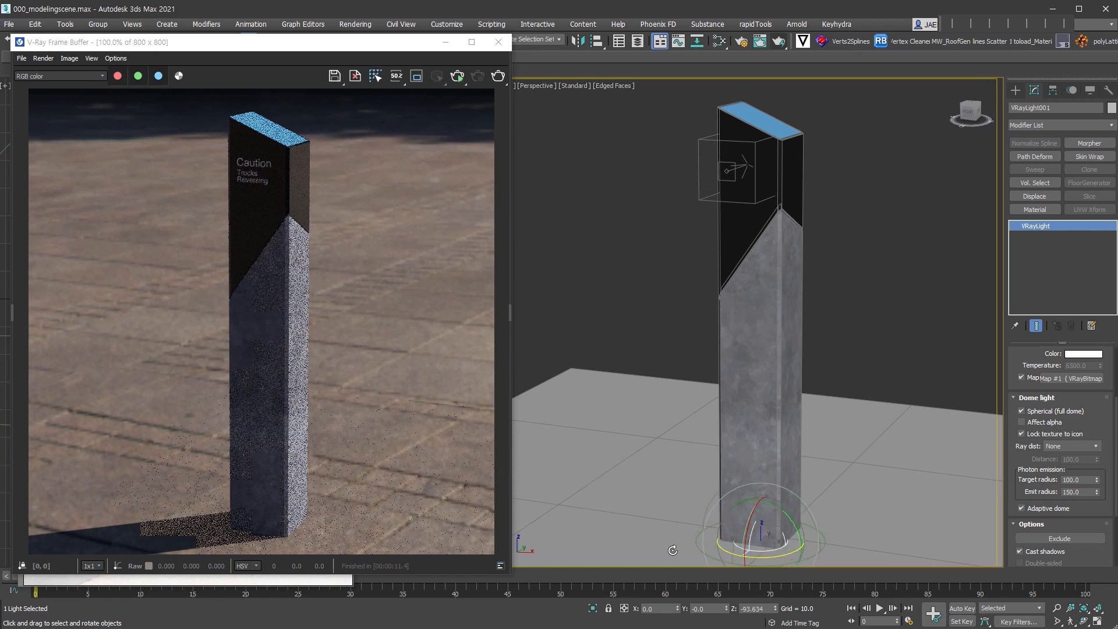
click(780, 42)
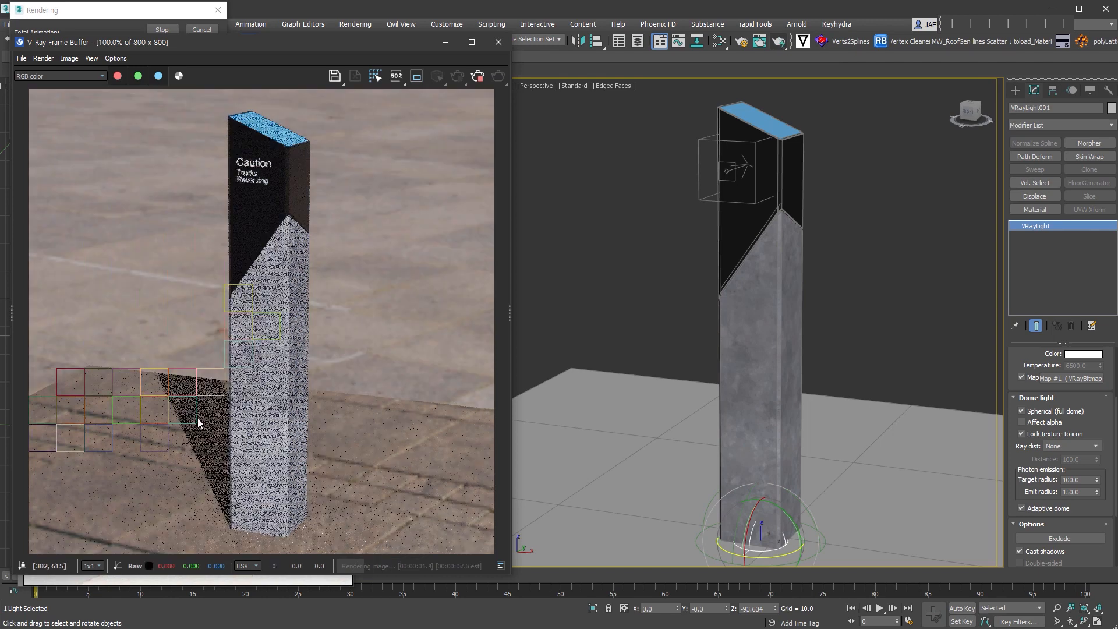
click(162, 29)
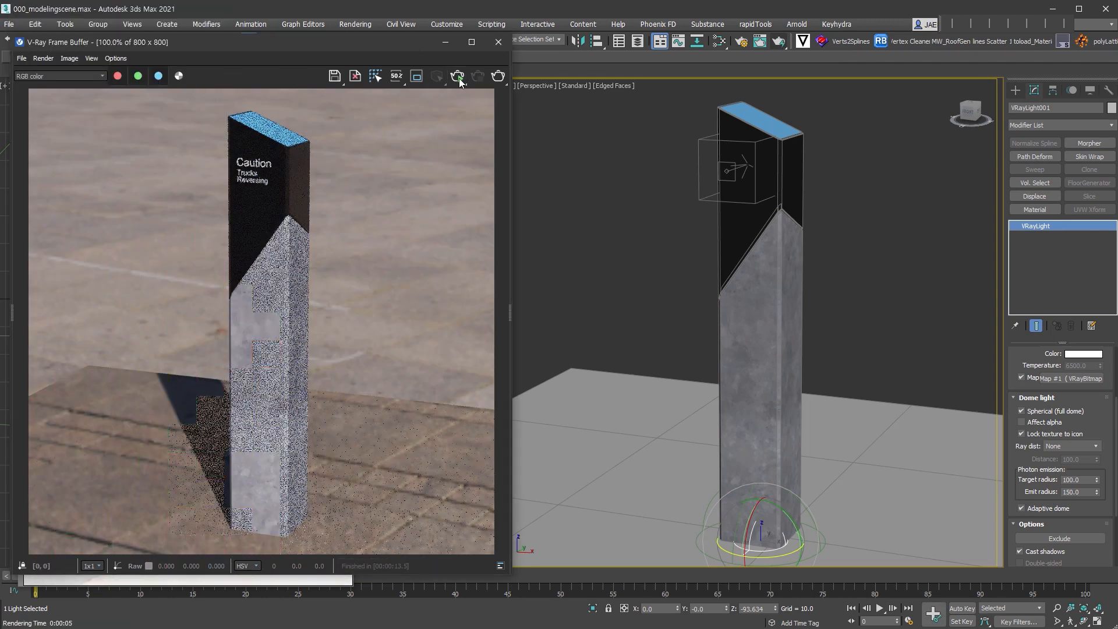
- Test render the post from a different perspective angle and reframe the view around the whole post
mouse_move(906, 448)
alt+middle_down()
mouse_move(886, 443)
mouse_move(891, 463)
alt+middle_up()
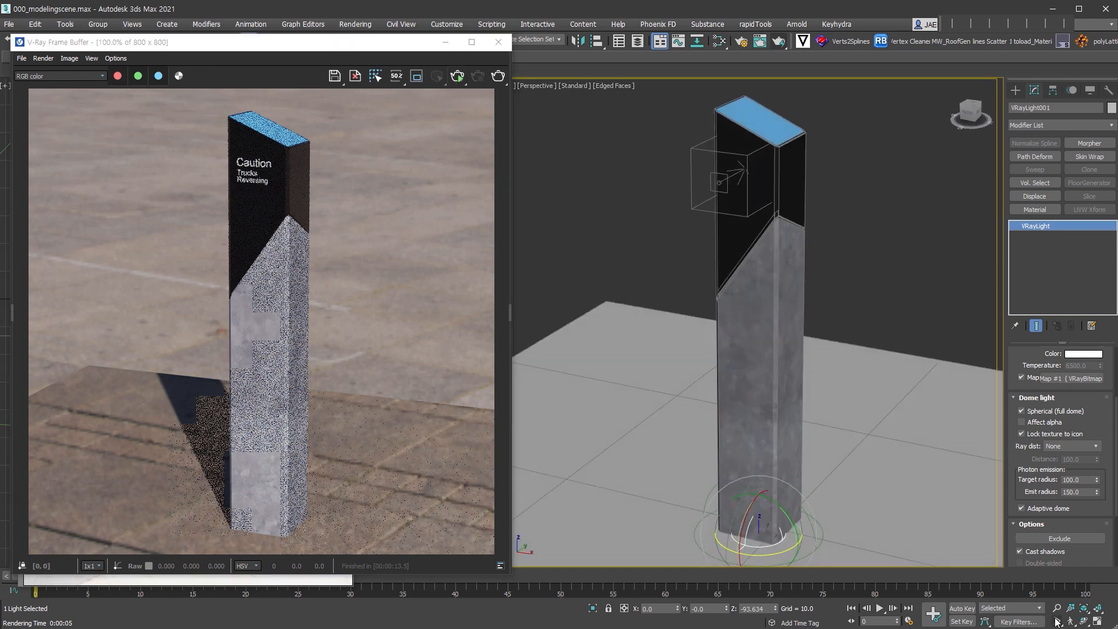
key(shift+q)
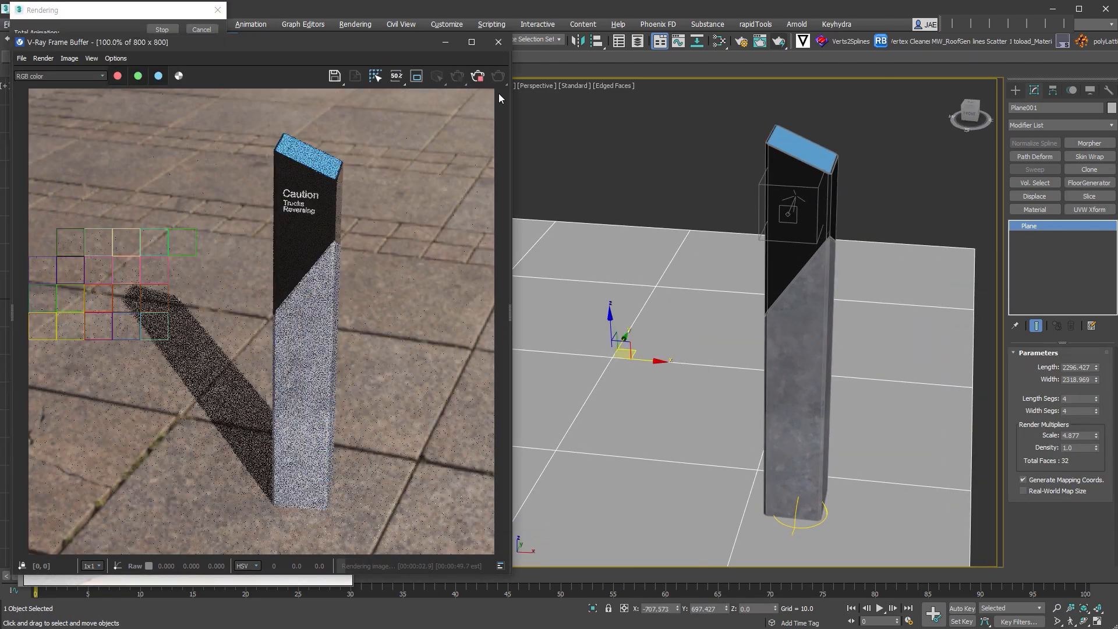
key(Escape)
middle_drag(806, 356, 772, 368)
ctrl+alt+middle_drag(772, 369, 811, 342)
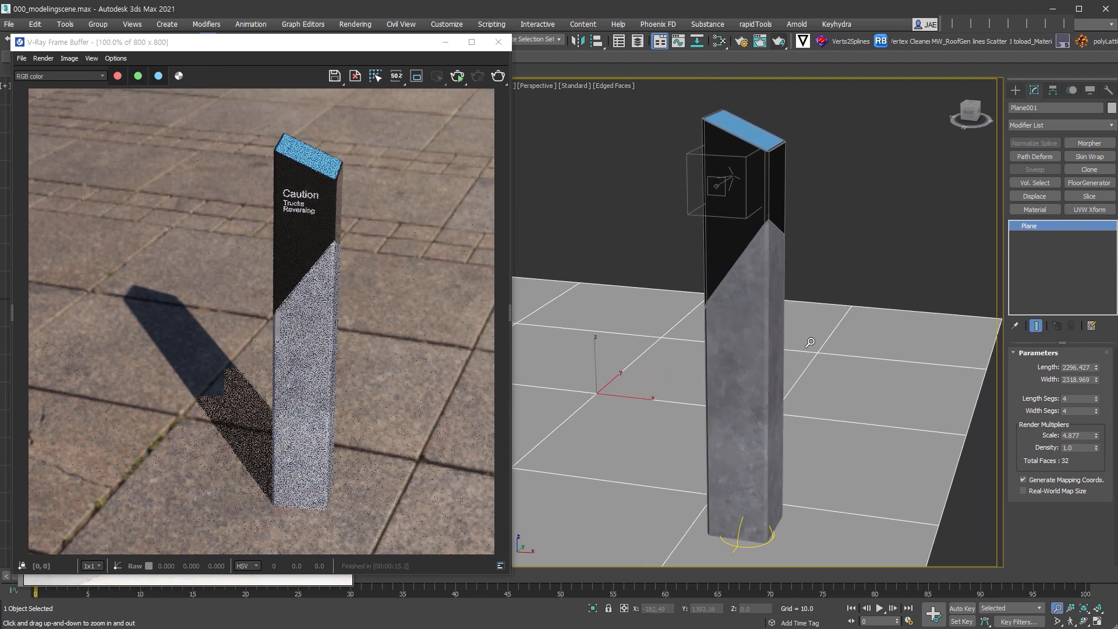
- Bring the dome light's VRayBitmap environment map into the Slate Material Editor and show its parameters
key(w)
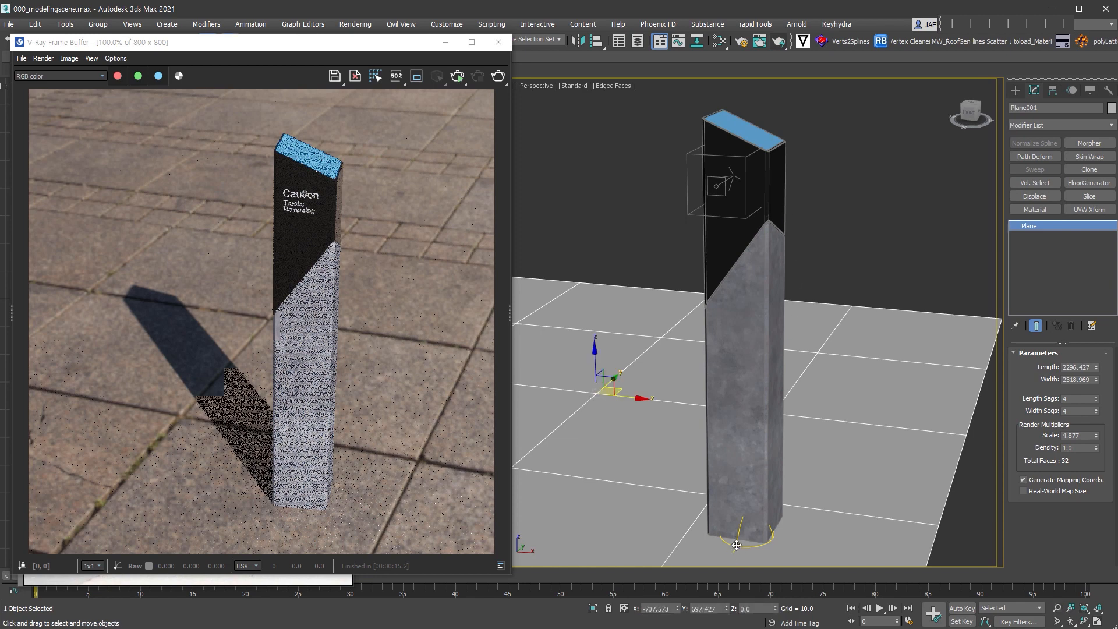
click(737, 545)
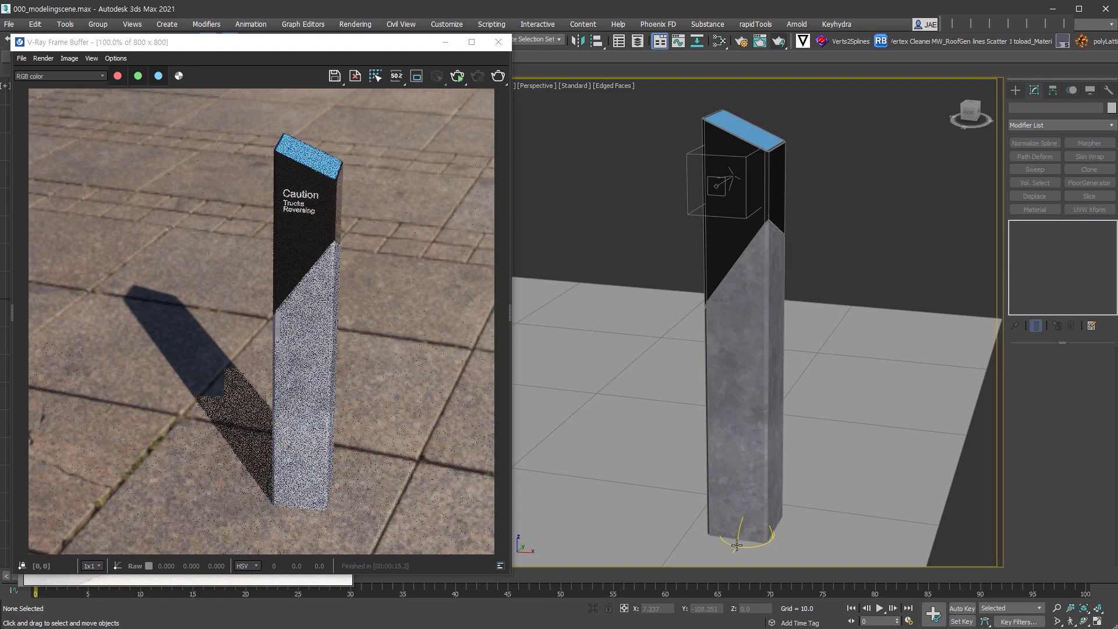
click(737, 546)
drag(656, 241, 827, 554)
key(m)
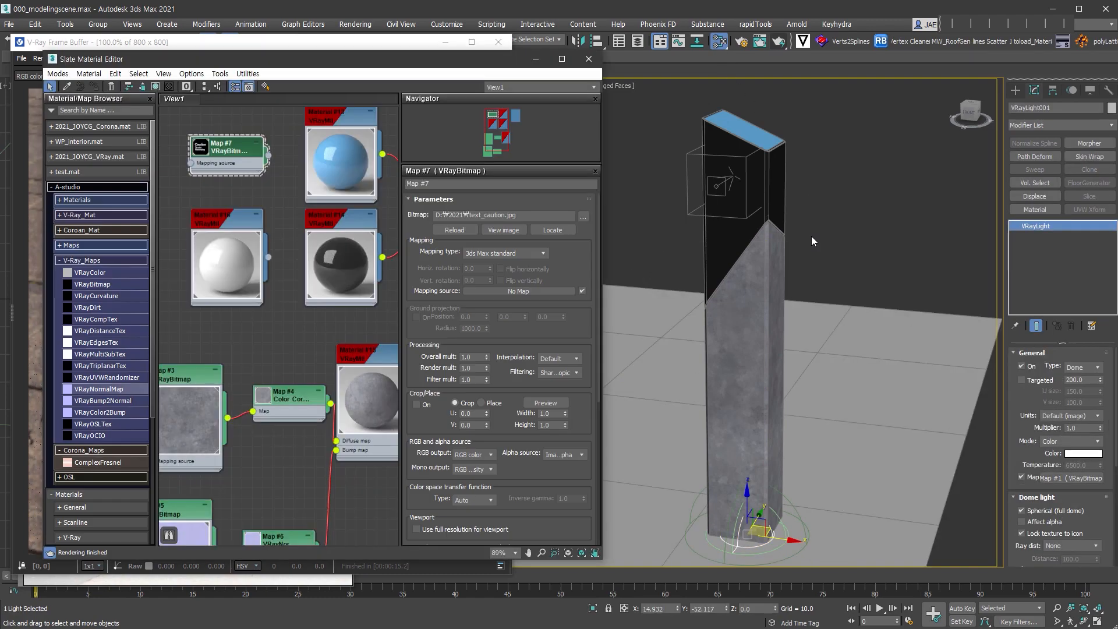
drag(1070, 479, 339, 254)
click(307, 344)
double_click(311, 239)
drag(342, 308, 300, 278)
scroll(300, 278, up, 5)
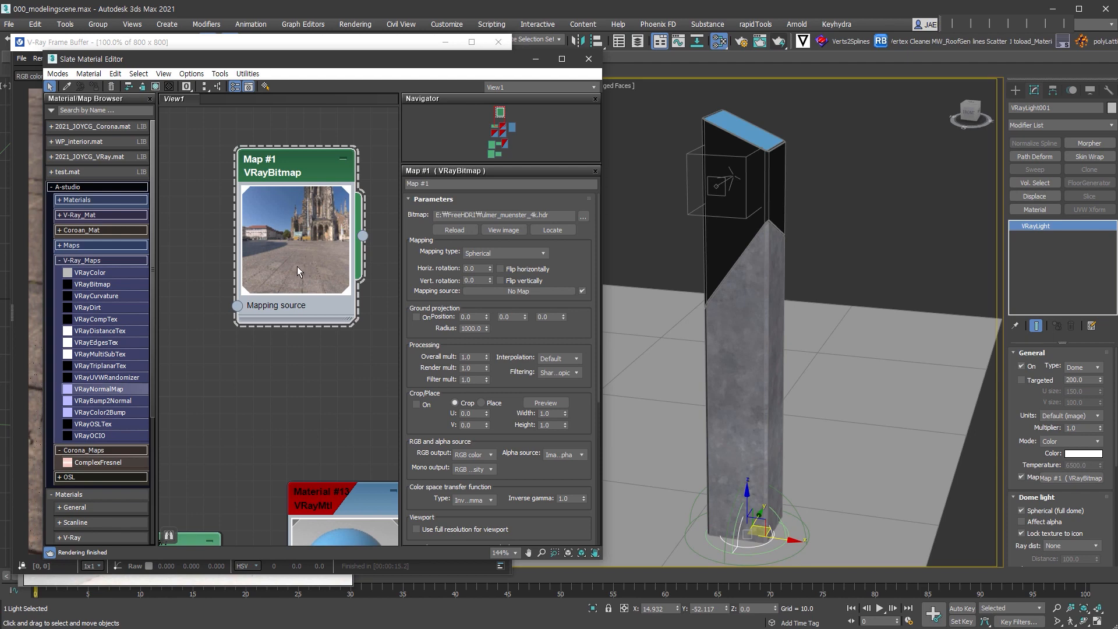
- Set the overall multiplier of the dome light's HDR bitmap to 1.3
double_click(469, 357)
text(1.3)
key(Return)
- Insert a ColorCorrection map between the HDR bitmap and the dome light, keeping the bitmap as its sub-map
right_click(325, 231)
click(391, 255)
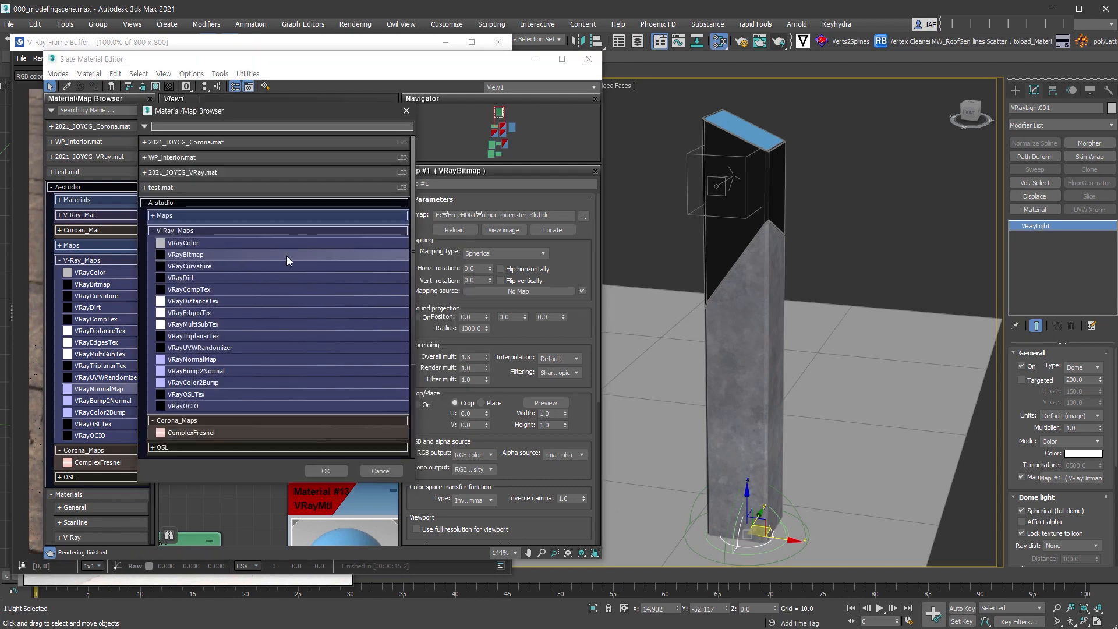
click(246, 230)
click(246, 216)
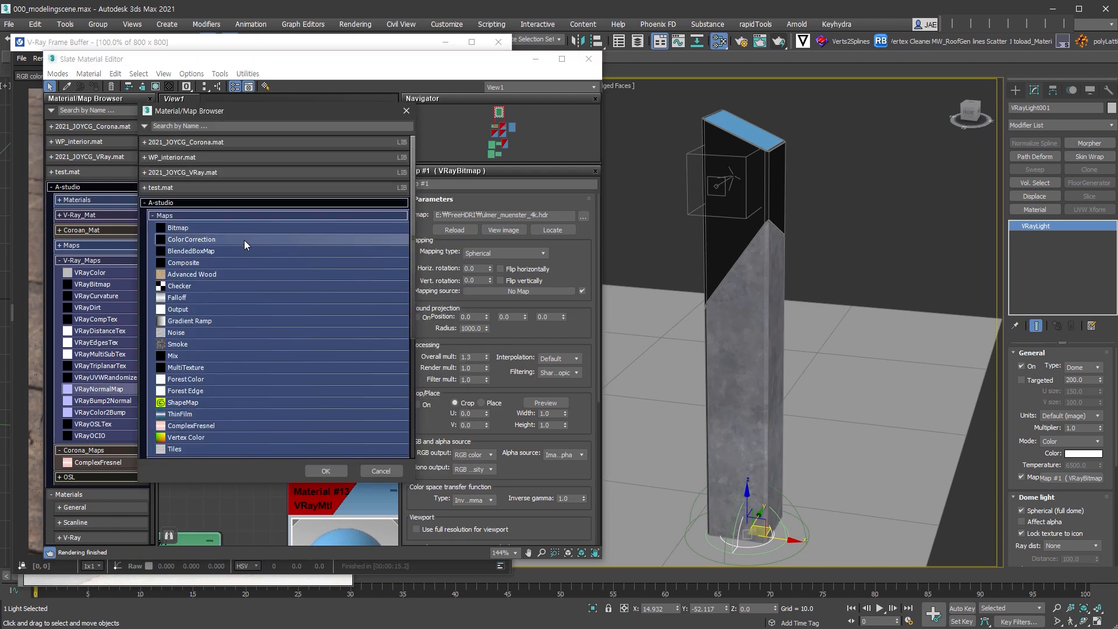
double_click(244, 240)
click(531, 349)
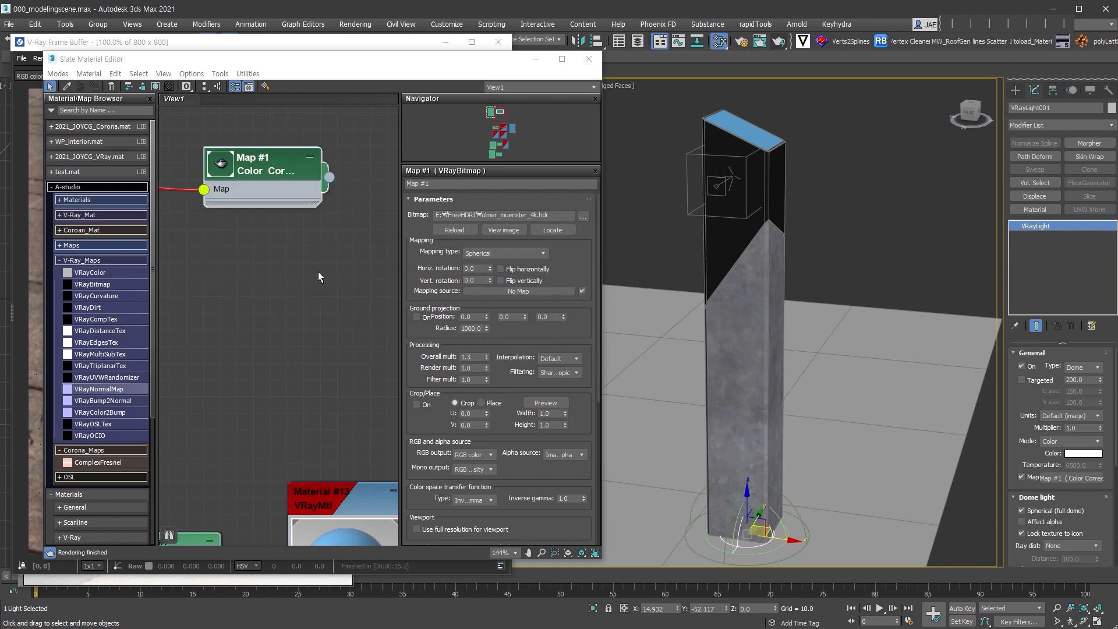
- Reduce the dome map's saturation to -24.252 in its Color Correction and render the perspective view again
double_click(230, 172)
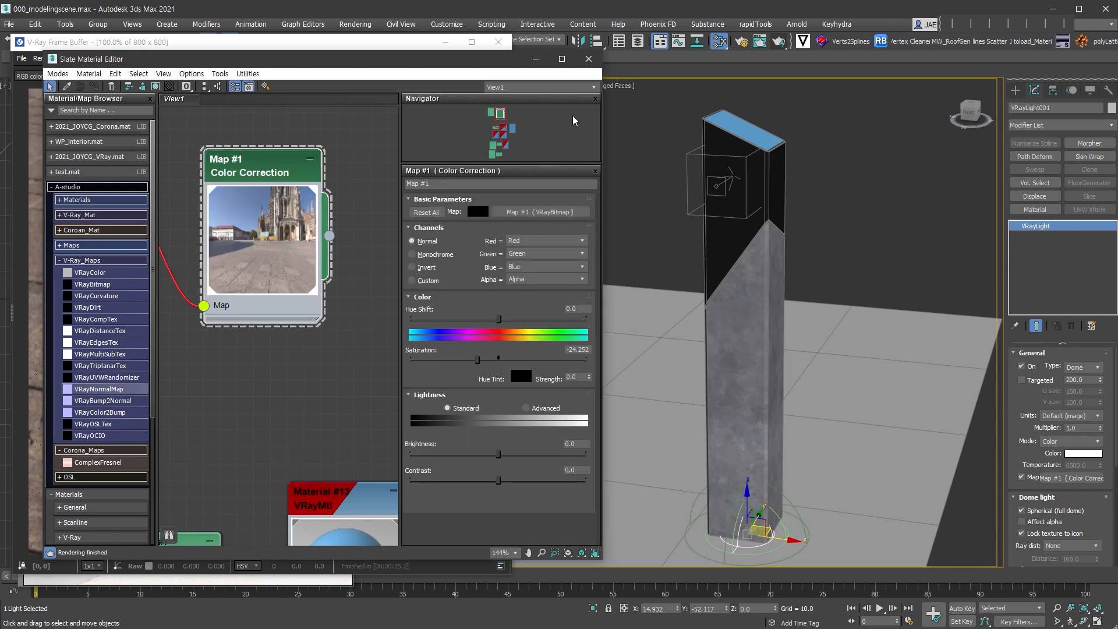
click(588, 59)
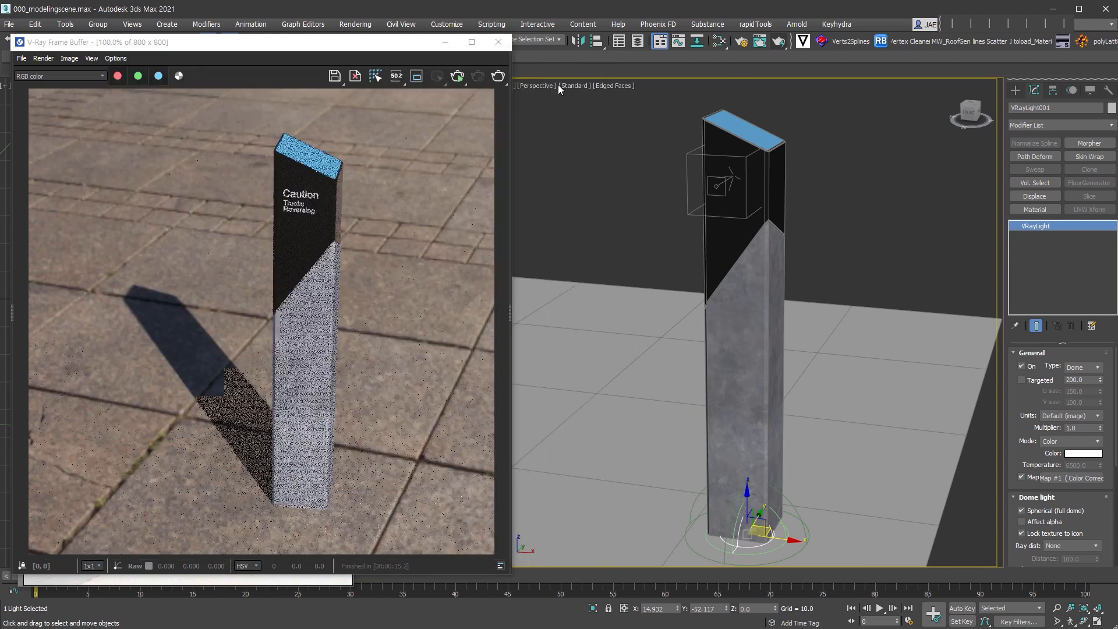
click(499, 79)
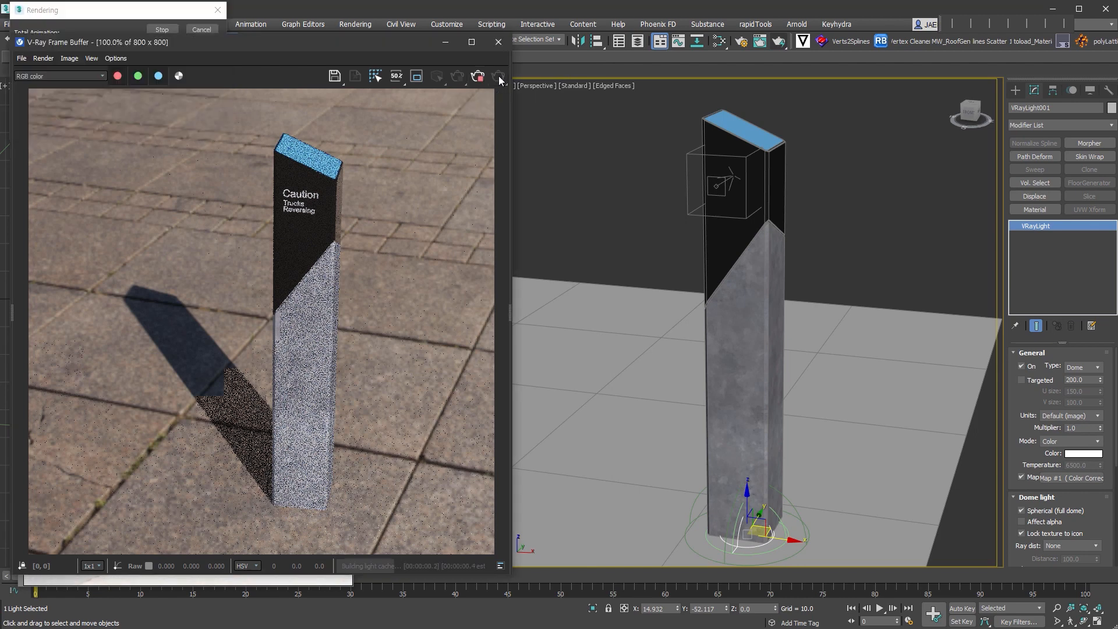
- Tune the rendered image's corrections, setting Exposure highlight burn to 0.821 and slightly adjusting the upper Filmic tonemap's toe strength
click(499, 78)
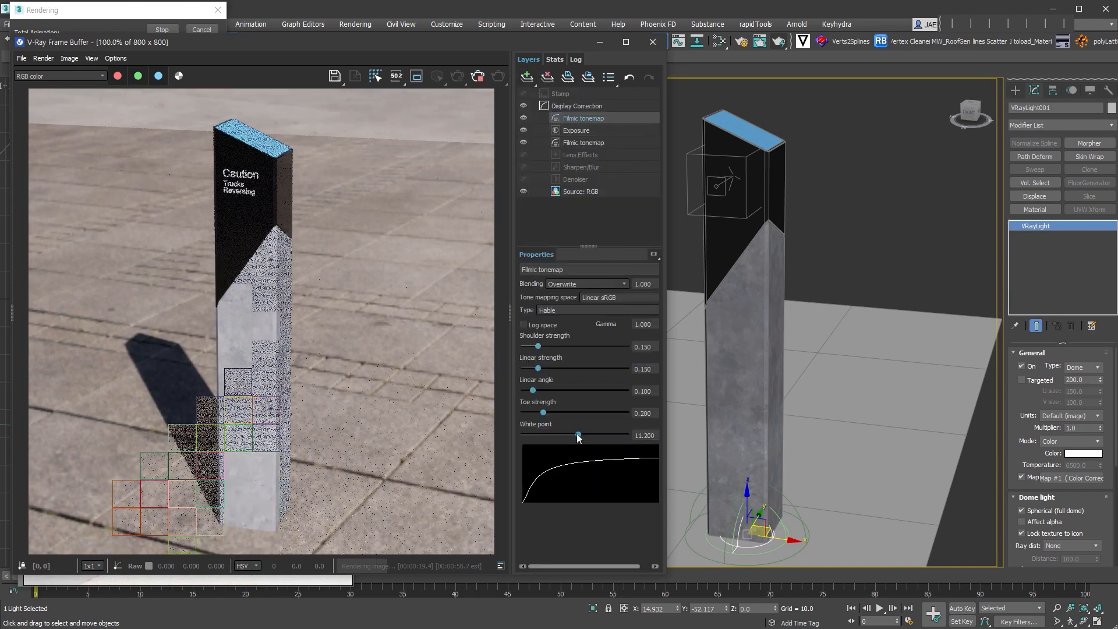
drag(604, 330, 597, 331)
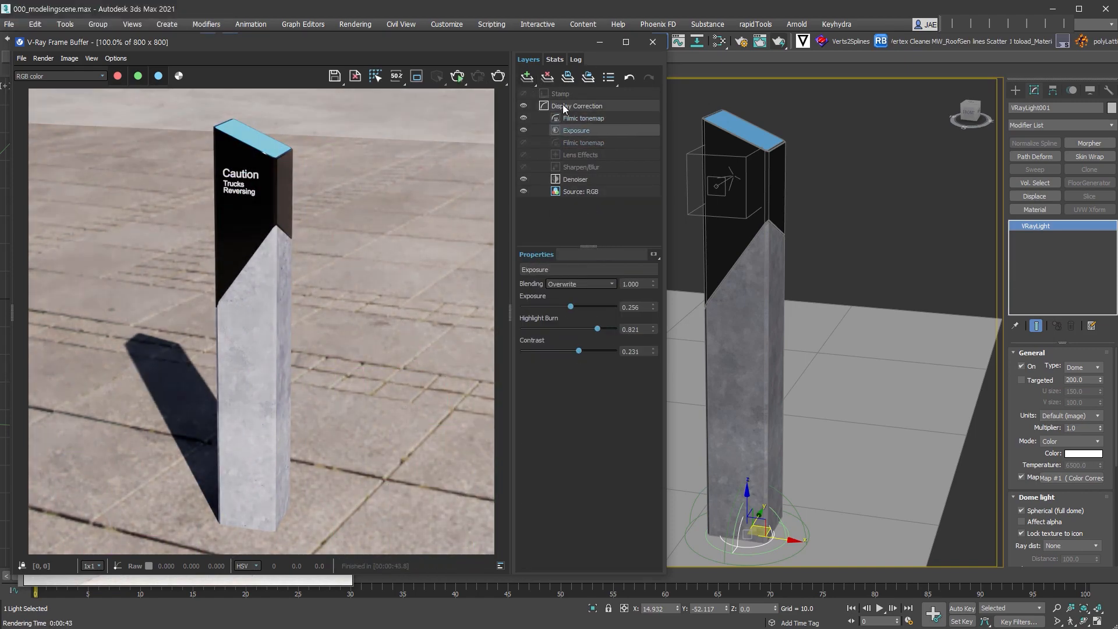
click(574, 119)
drag(548, 413, 547, 413)
click(510, 313)
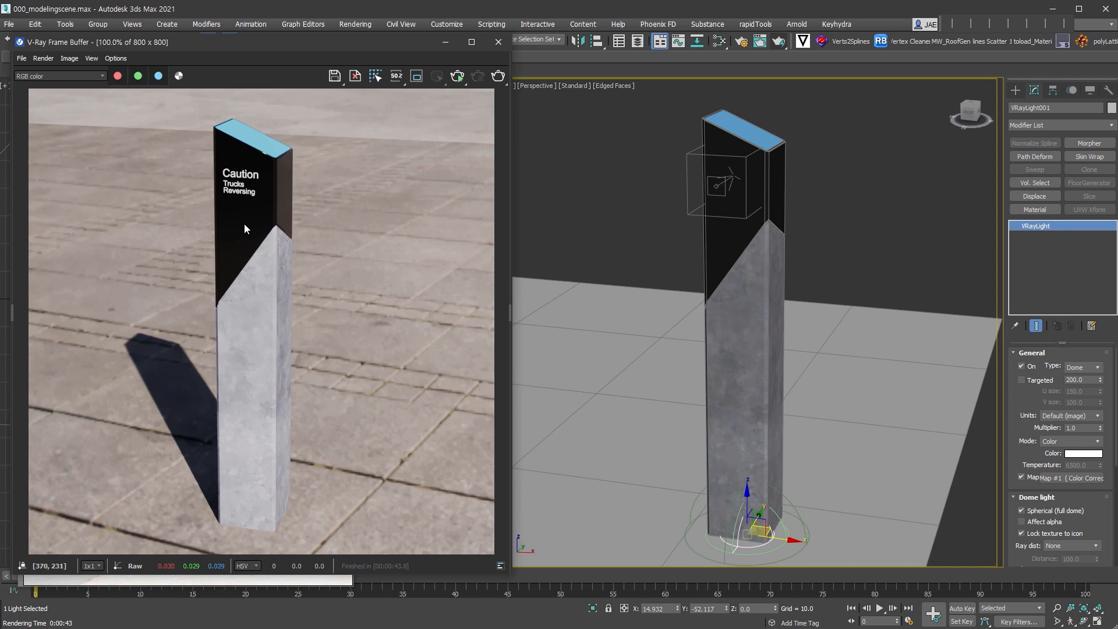
- Set the diffuse colour of the post's black VRayMtl, Material #14, to a value of 5 in the Slate Material Editor
click(719, 41)
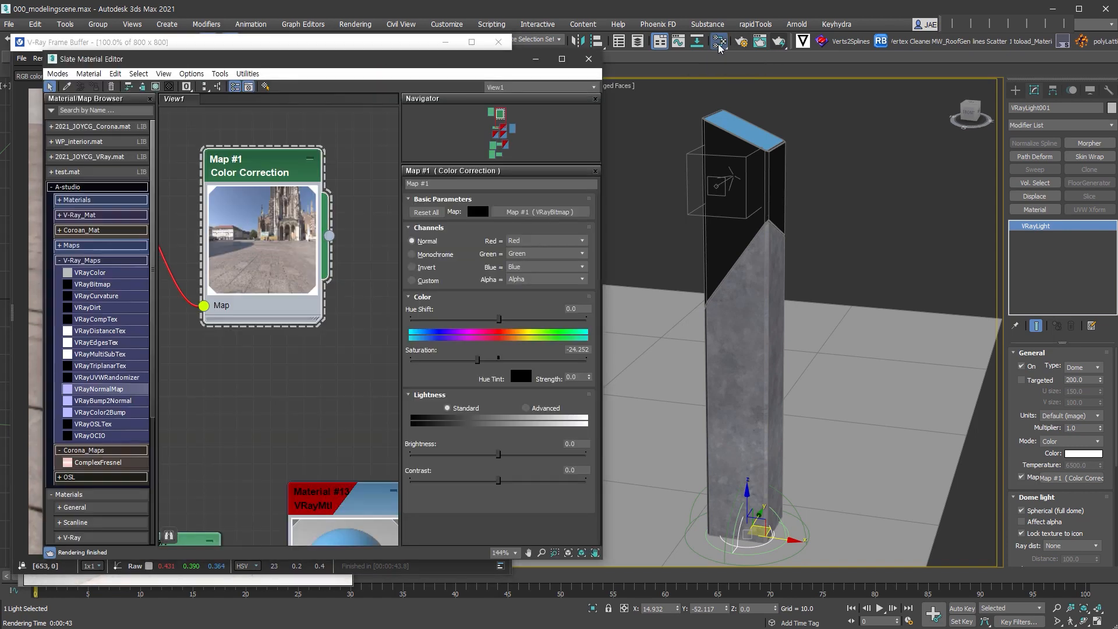
scroll(330, 376, down, 5)
middle_drag(362, 457, 333, 236)
scroll(318, 349, up, 4)
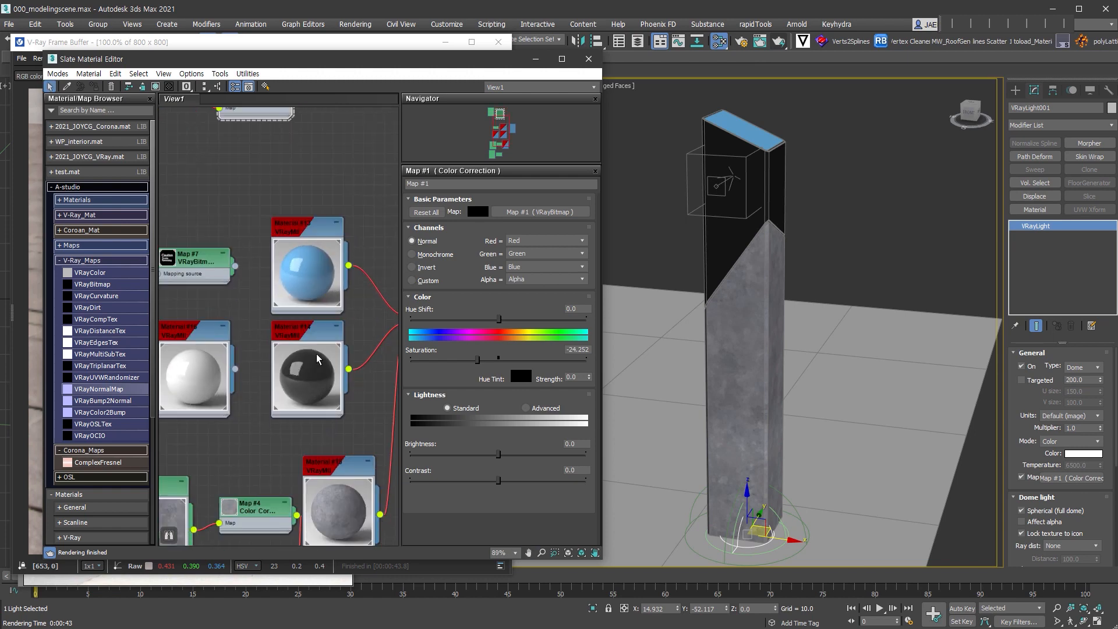
double_click(301, 327)
click(460, 212)
click(479, 132)
click(478, 132)
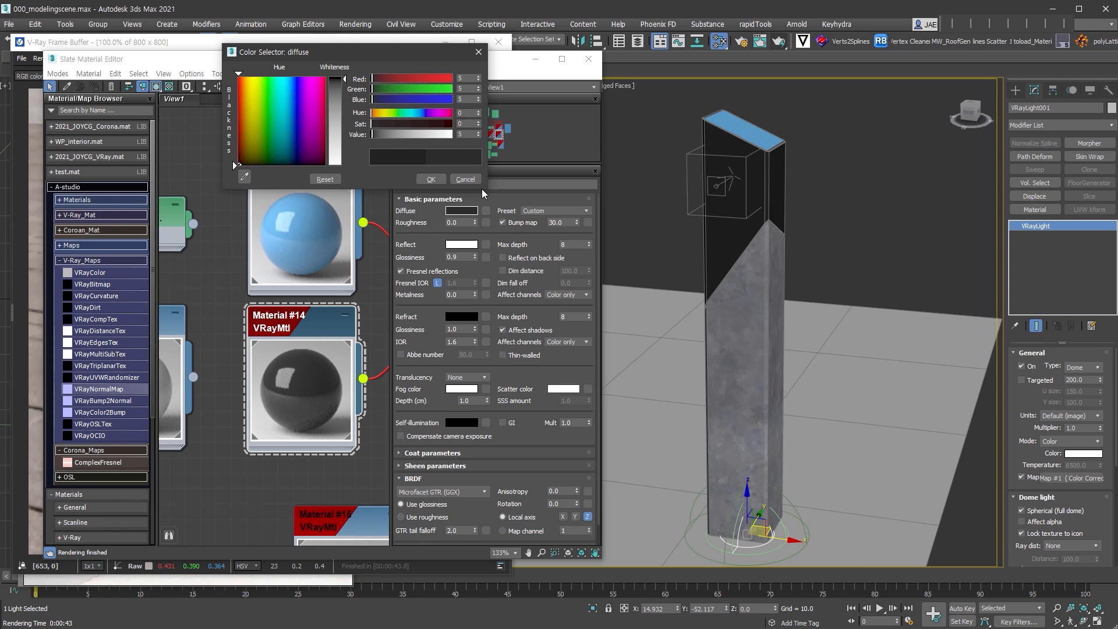
click(431, 180)
click(535, 59)
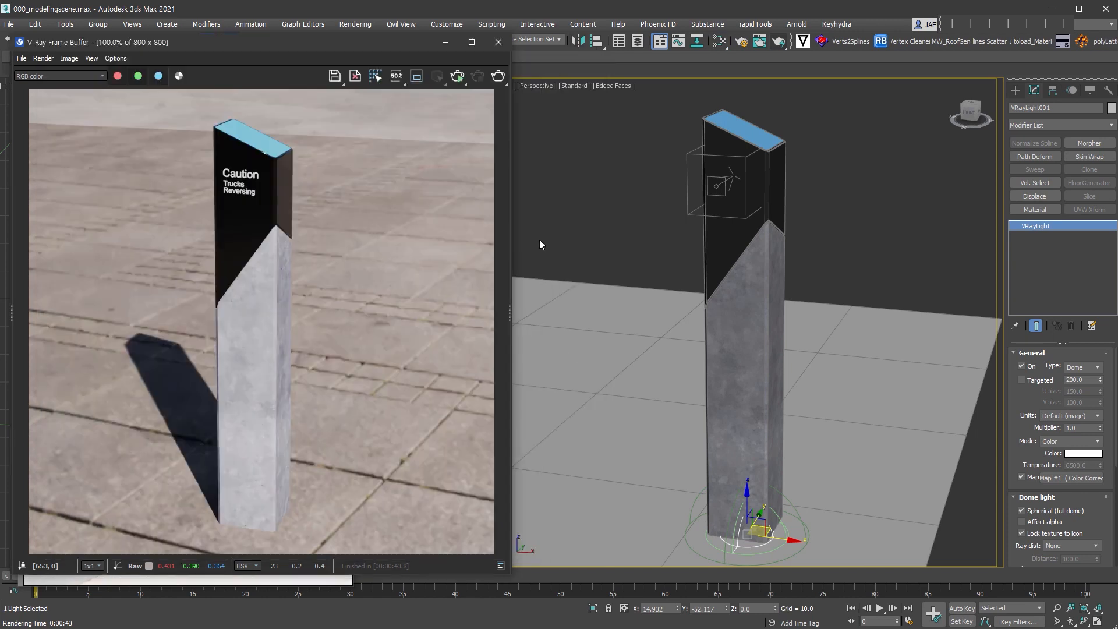